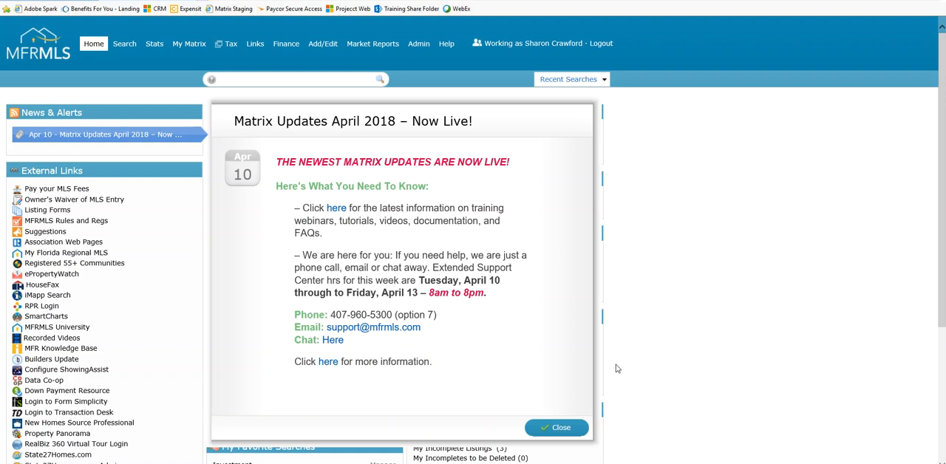
Dismiss the Matrix Updates April 2018 announcement and open the Add/Edit listing input page
click(566, 433)
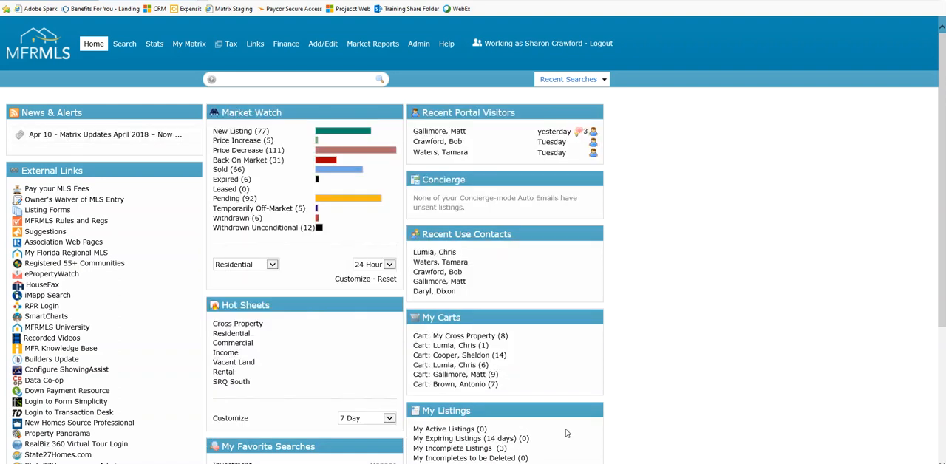
click(99, 174)
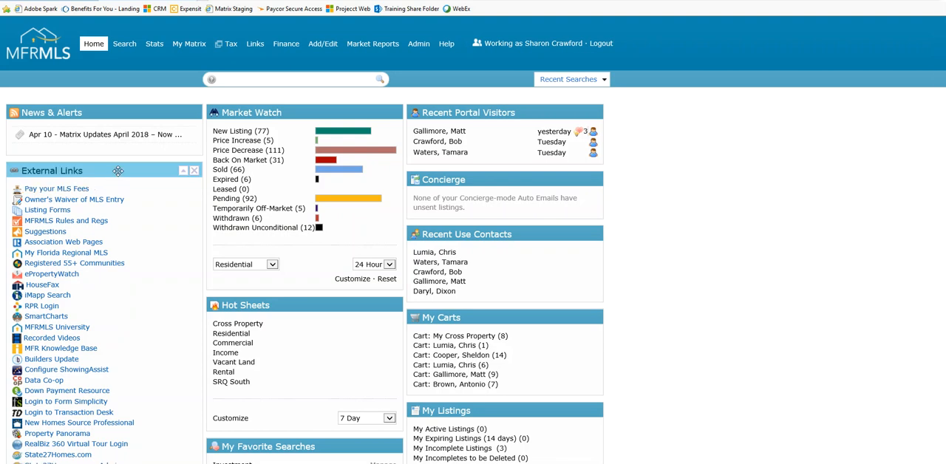
mouse_move(323, 46)
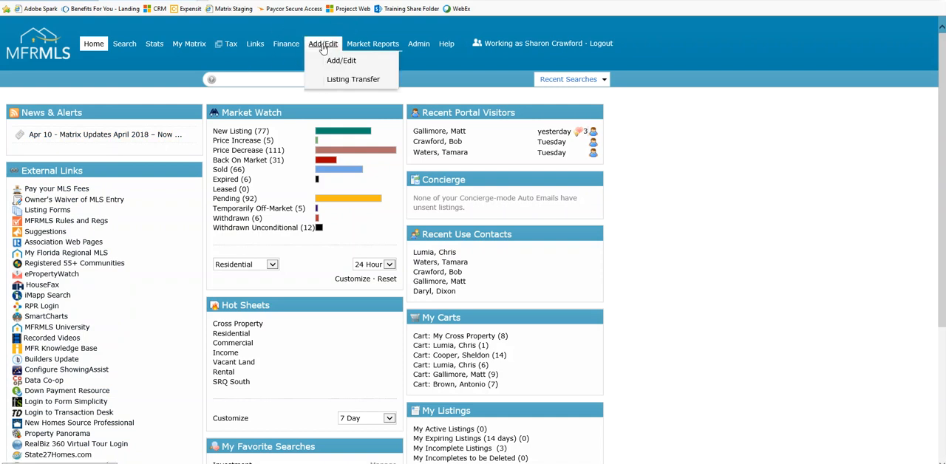
click(323, 47)
click(342, 63)
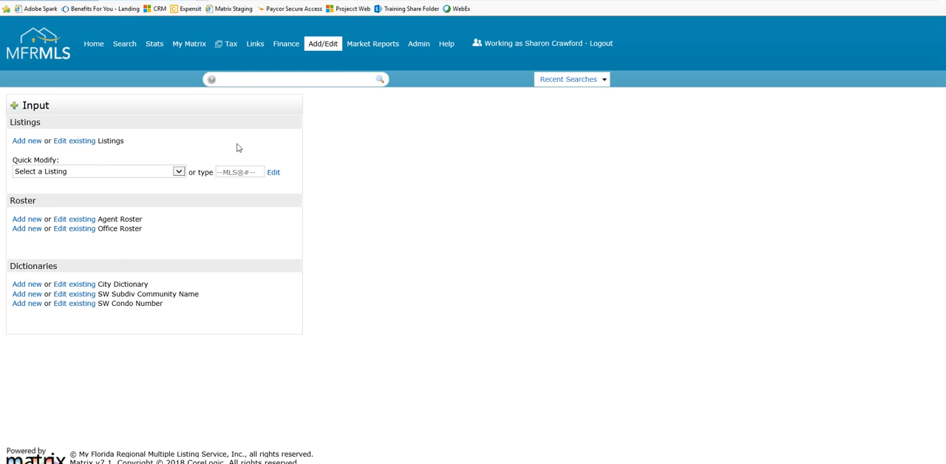
Add a new listing using the Residential form, starting from a blank listing
click(22, 148)
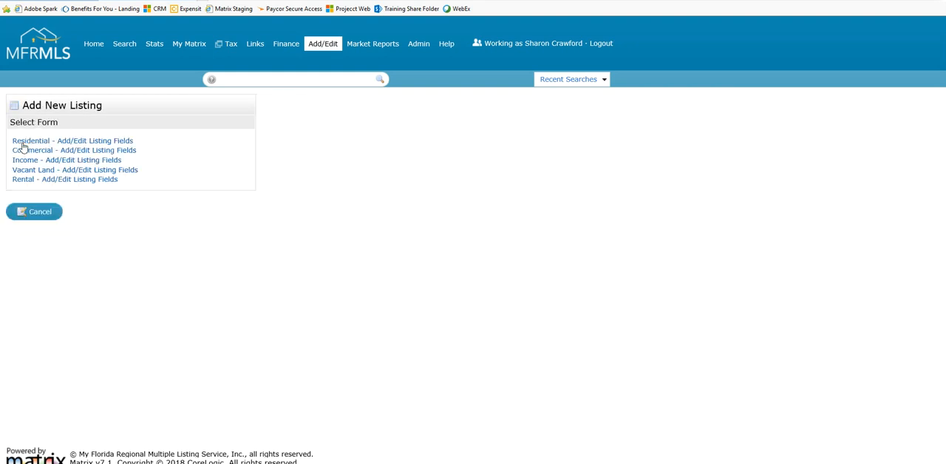
click(43, 144)
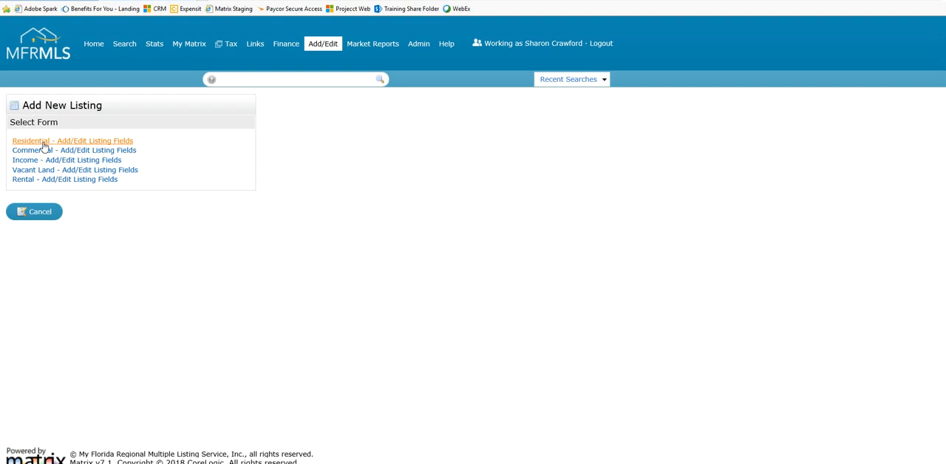
click(43, 145)
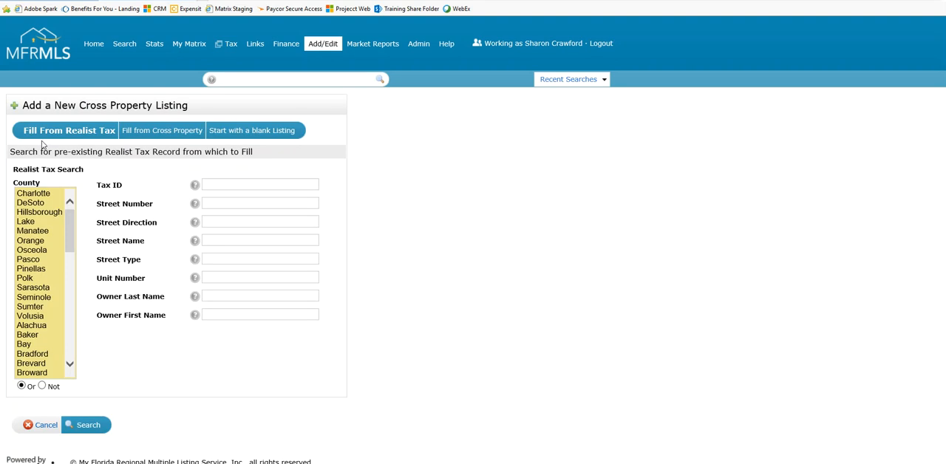
click(63, 144)
click(64, 144)
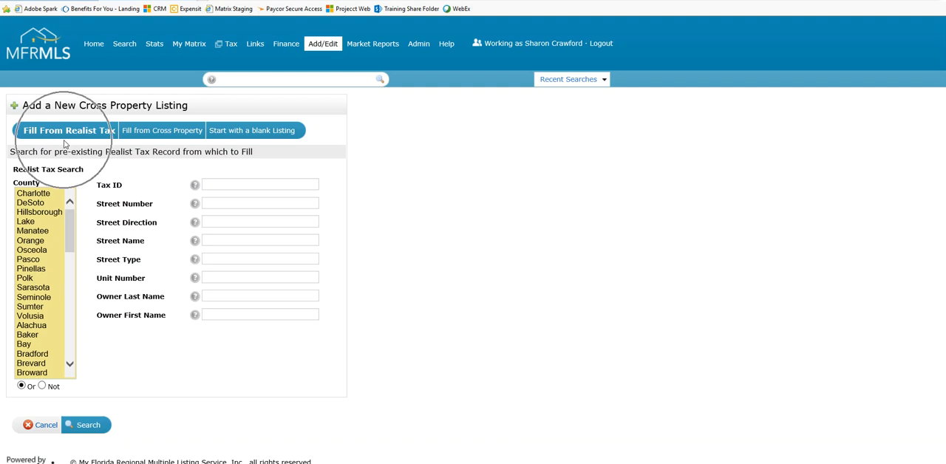
click(65, 142)
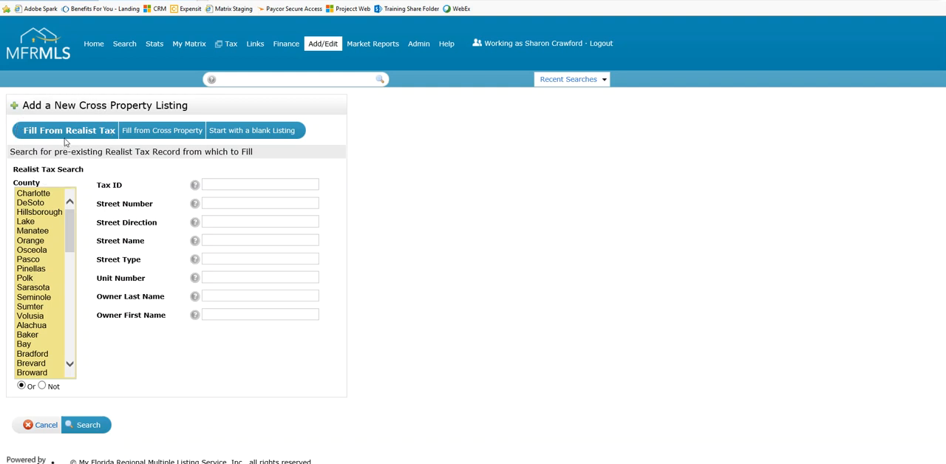
click(65, 140)
click(65, 140)
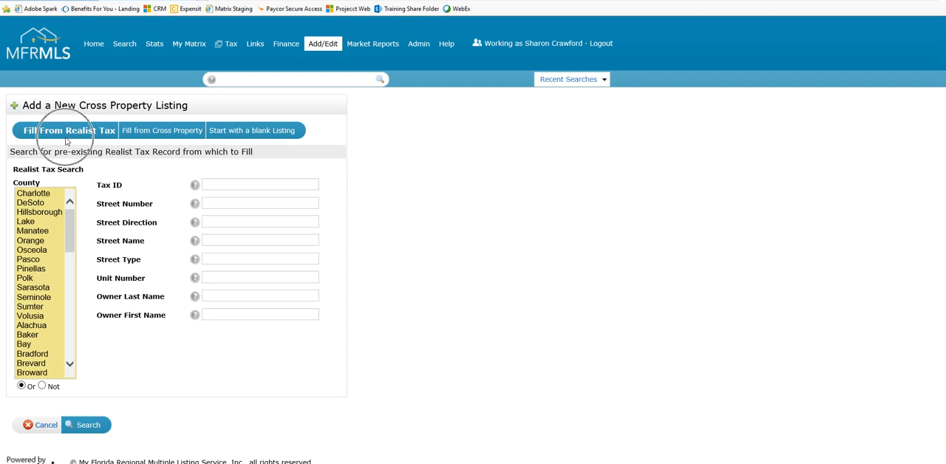
click(249, 137)
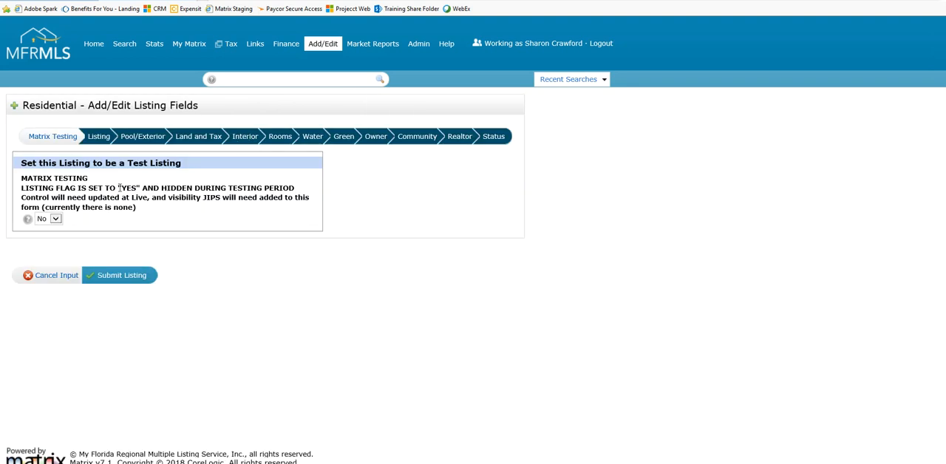
Move from the Matrix Testing section to the Listing section of the residential form
click(46, 141)
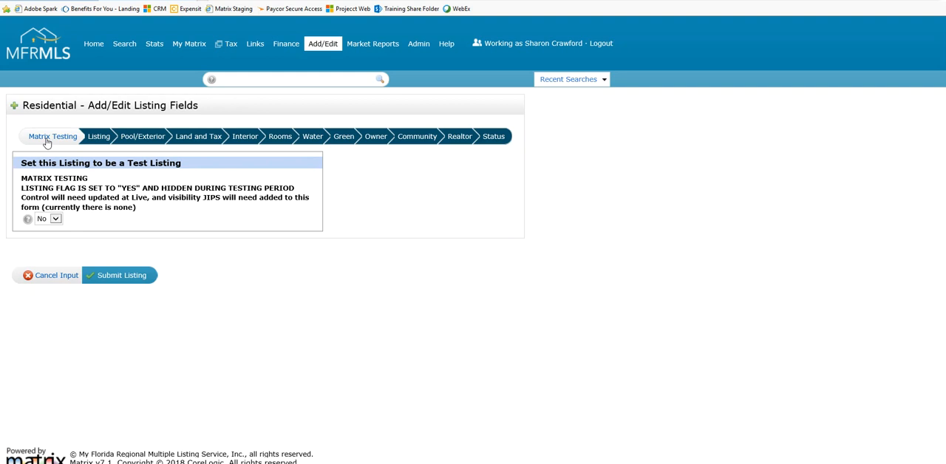
click(57, 220)
click(52, 217)
click(56, 142)
click(97, 140)
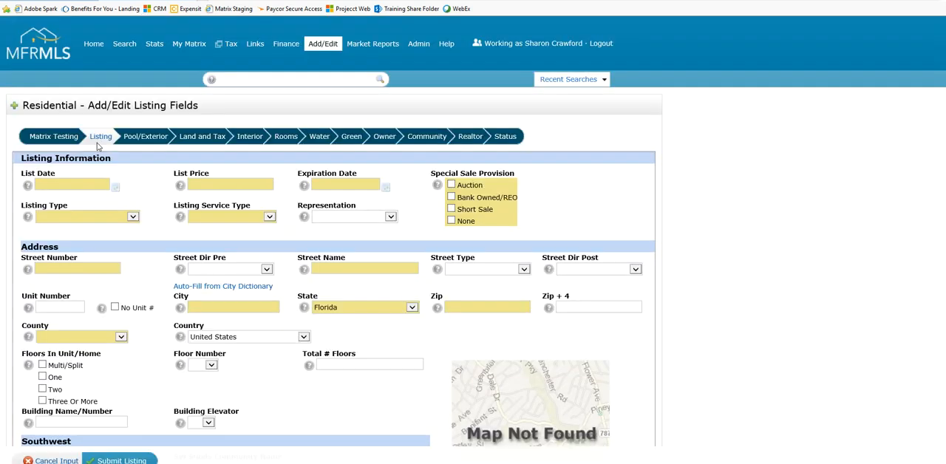
click(97, 146)
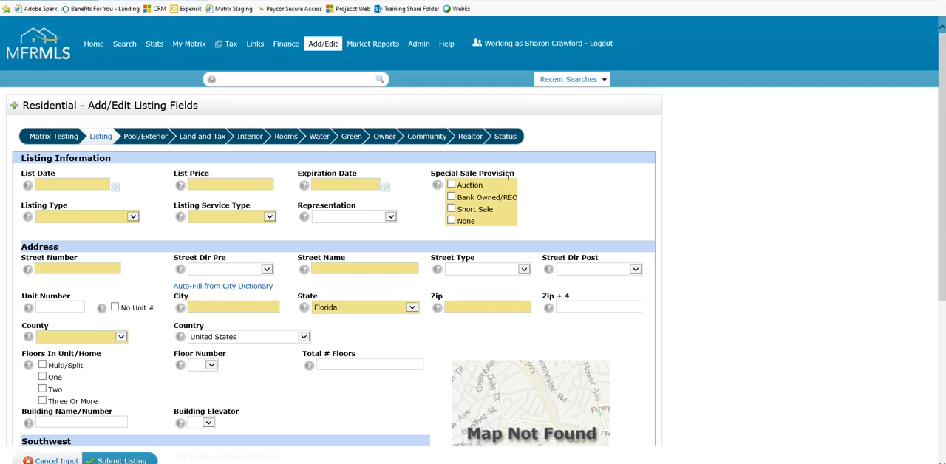
Mark Auction as the Special Sale Provision in the listing information
click(500, 180)
click(496, 176)
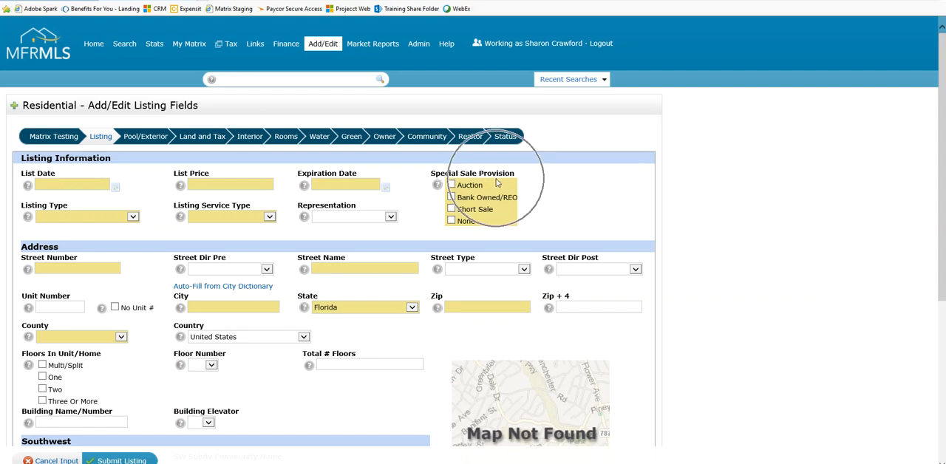
click(451, 186)
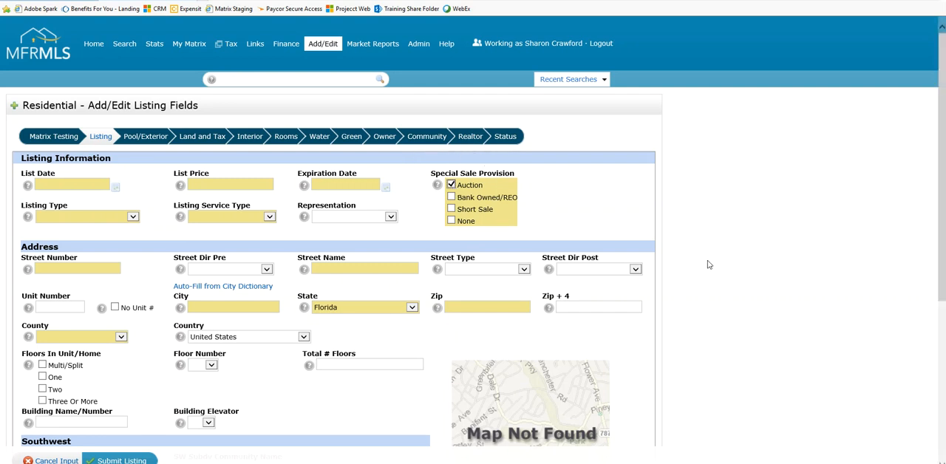
Review the Auction section's fields at the end of the form and clear the Auction special sale provision
scroll(672, 286, down, 3)
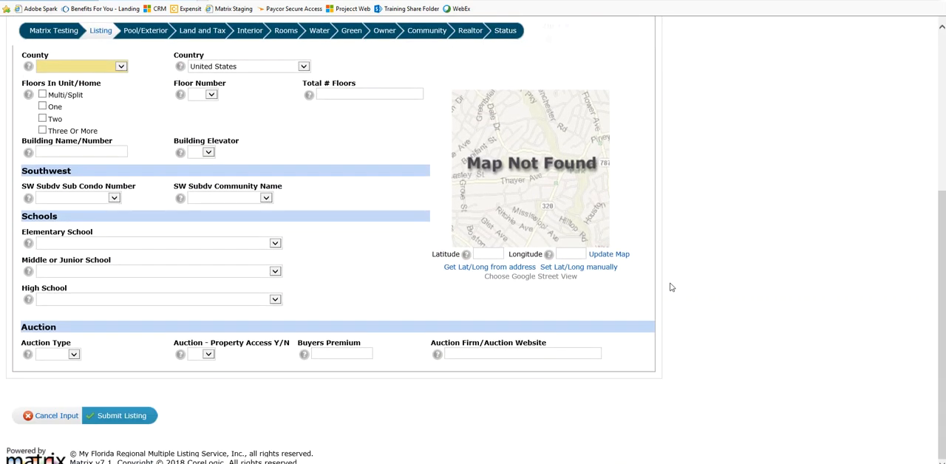
click(71, 333)
click(71, 333)
click(134, 362)
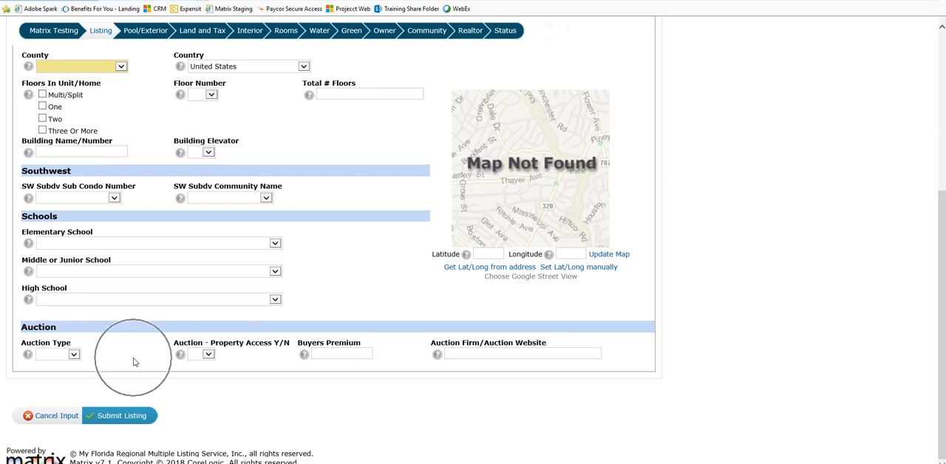
click(43, 339)
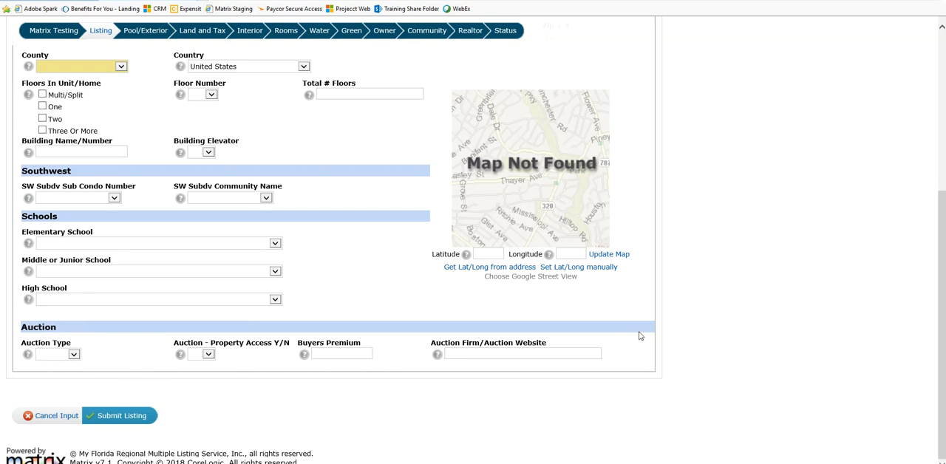
scroll(707, 340, up, 4)
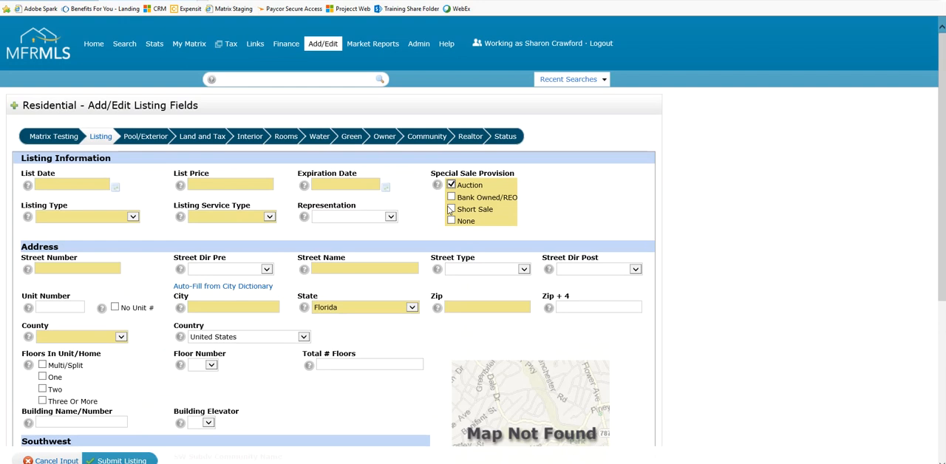
click(452, 186)
Set the Listing Type to Exclusive Right w/ Excptn
click(38, 213)
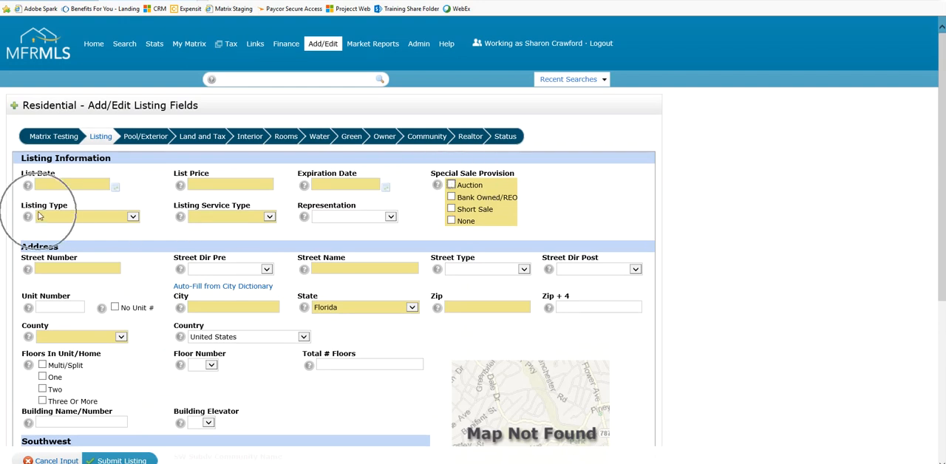
click(135, 218)
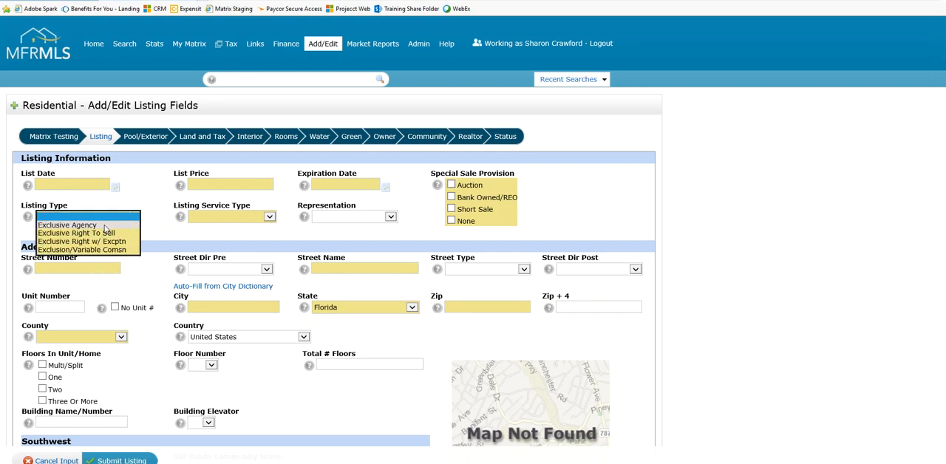
click(124, 235)
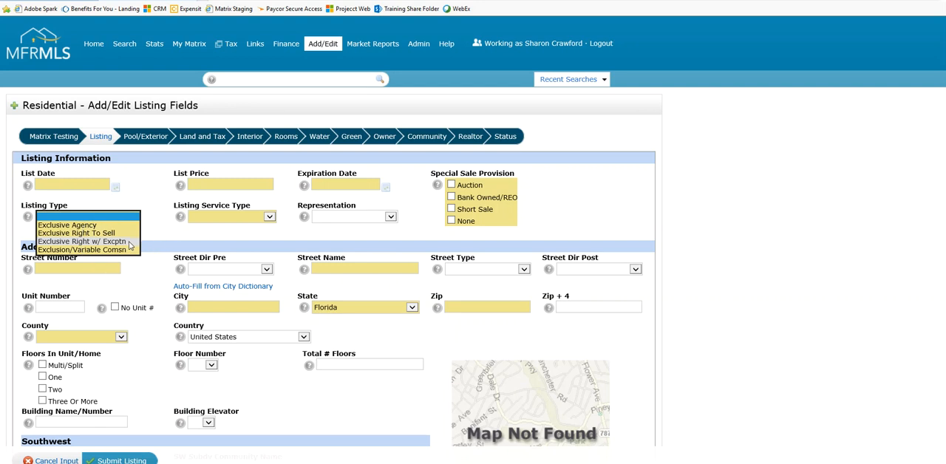
click(52, 212)
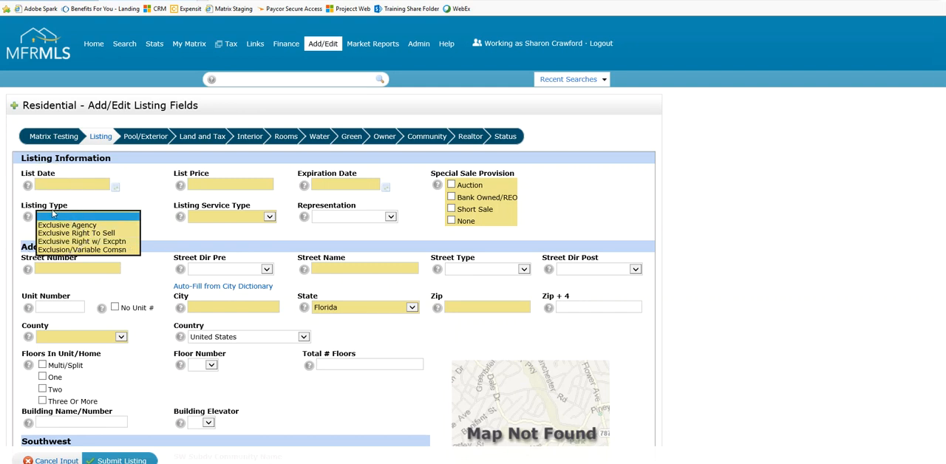
click(64, 243)
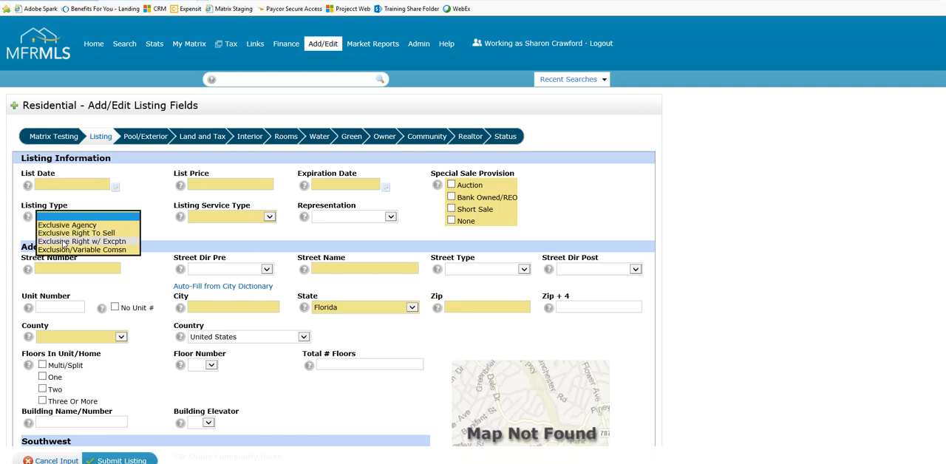
click(63, 242)
key(ctrl)
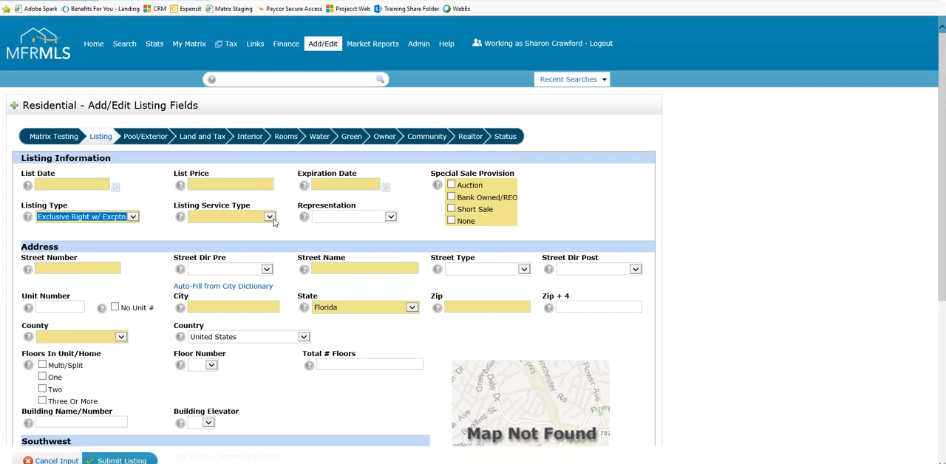
Set the Listing Service Type to Limited Service
click(272, 219)
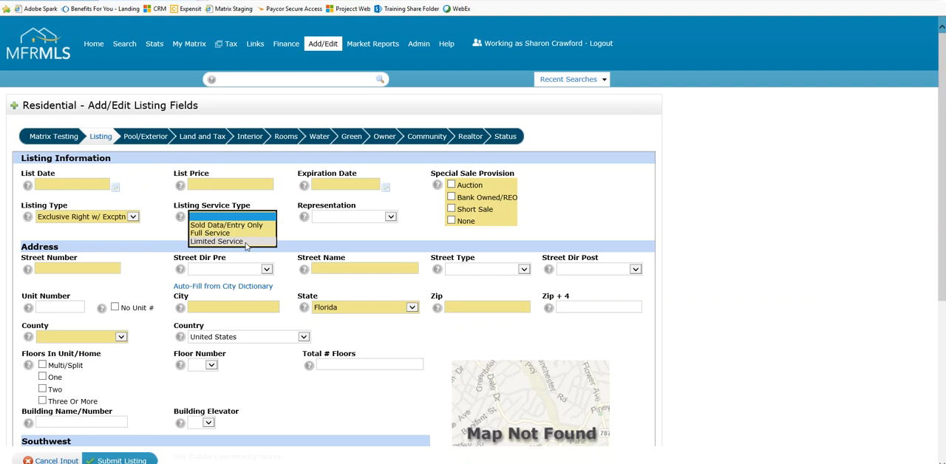
click(246, 241)
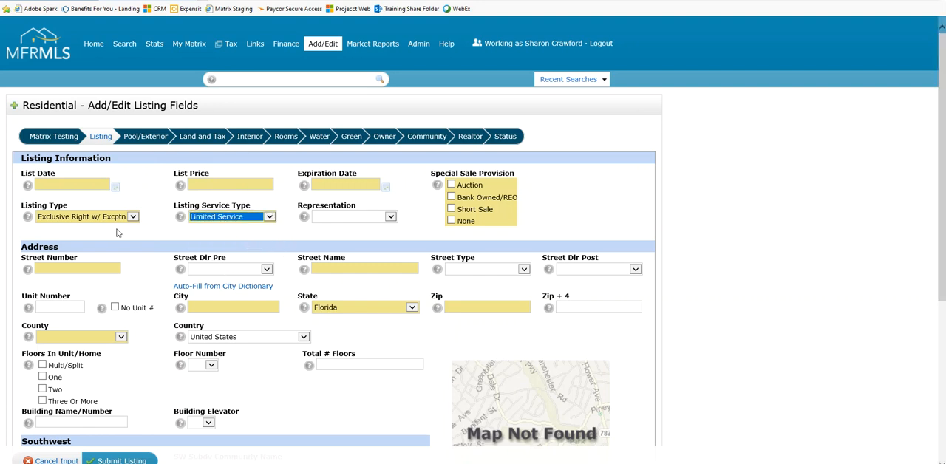
click(238, 227)
click(212, 215)
Review the available Listing Type options, including Exclusion/Variable Comsn
click(43, 210)
click(133, 217)
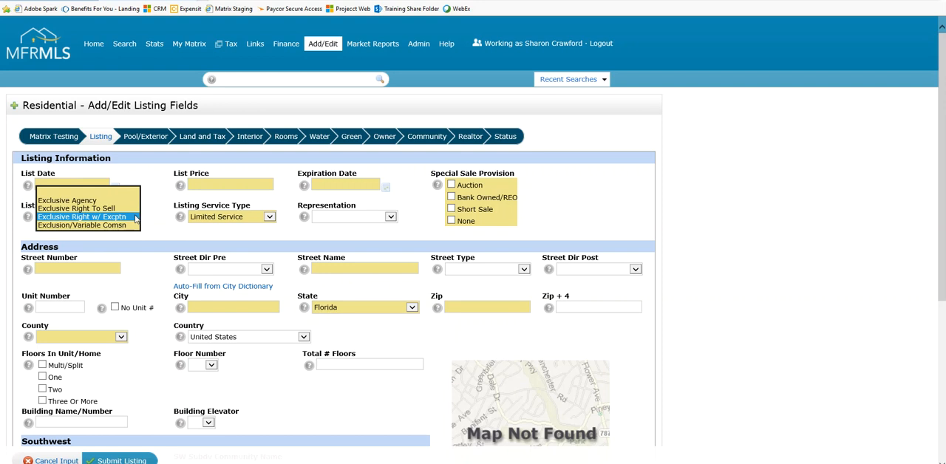
click(104, 231)
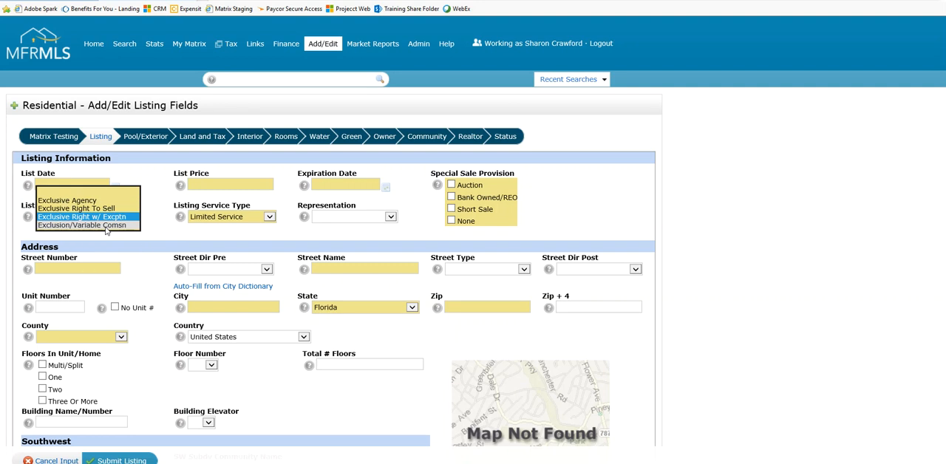
click(120, 235)
click(54, 204)
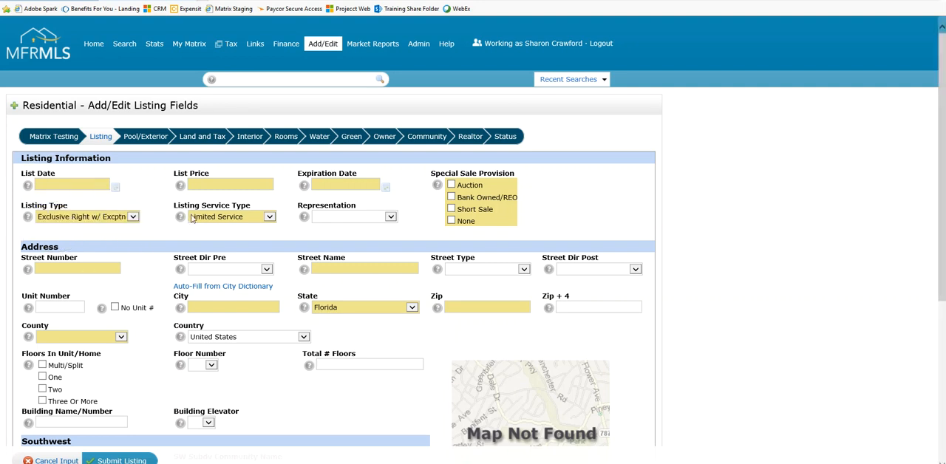
Change the Listing Service Type to Sold Data/Entry Only
click(196, 215)
click(266, 218)
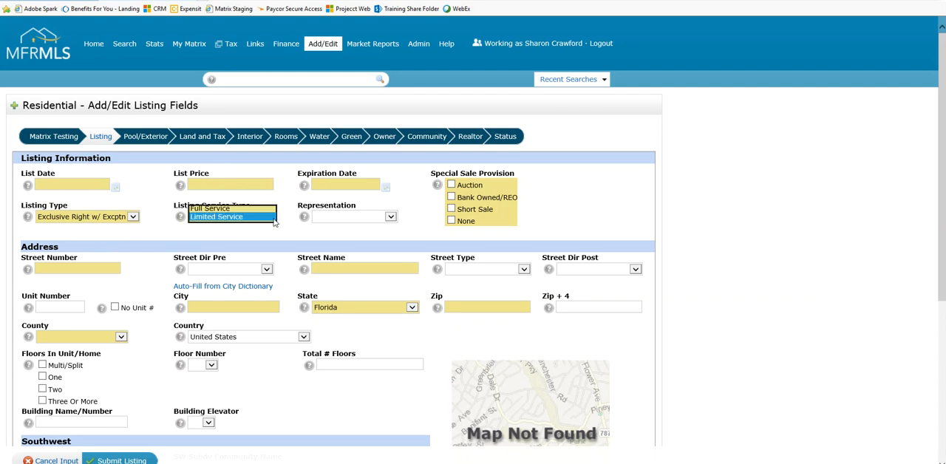
click(249, 201)
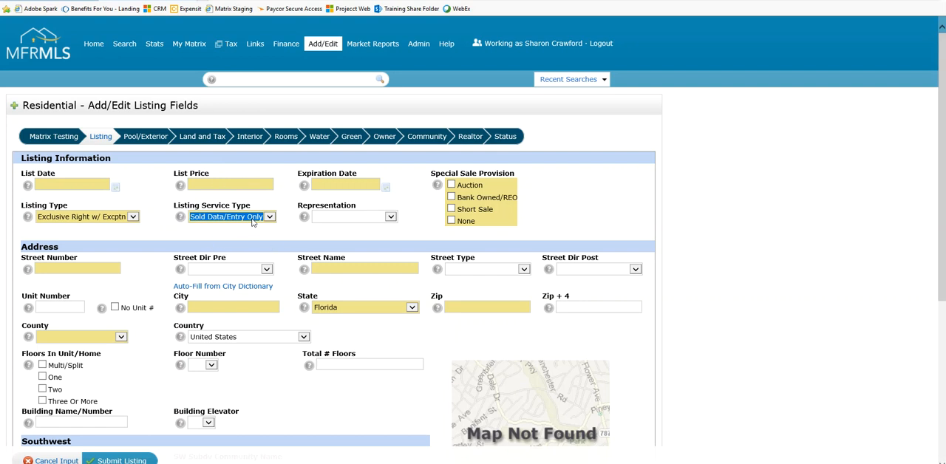
key(ctrl)
key(ctrl)
Reset both the Listing Service Type and the Listing Type to blank
click(270, 219)
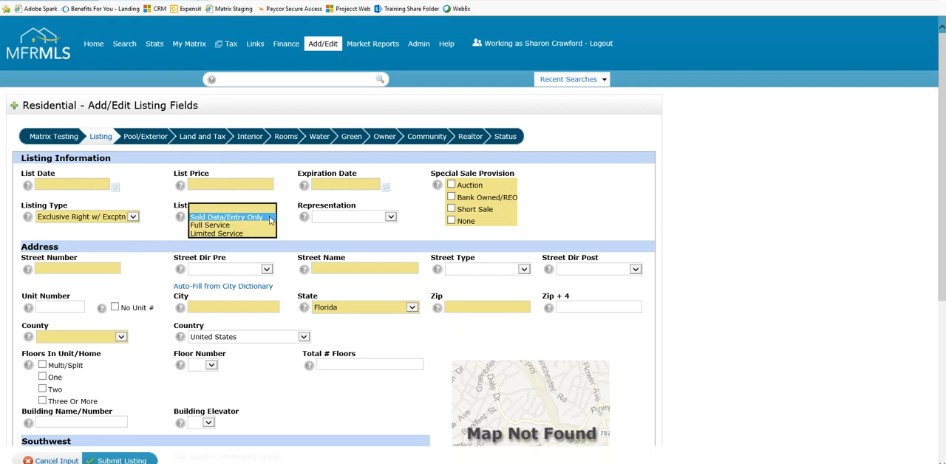
click(271, 218)
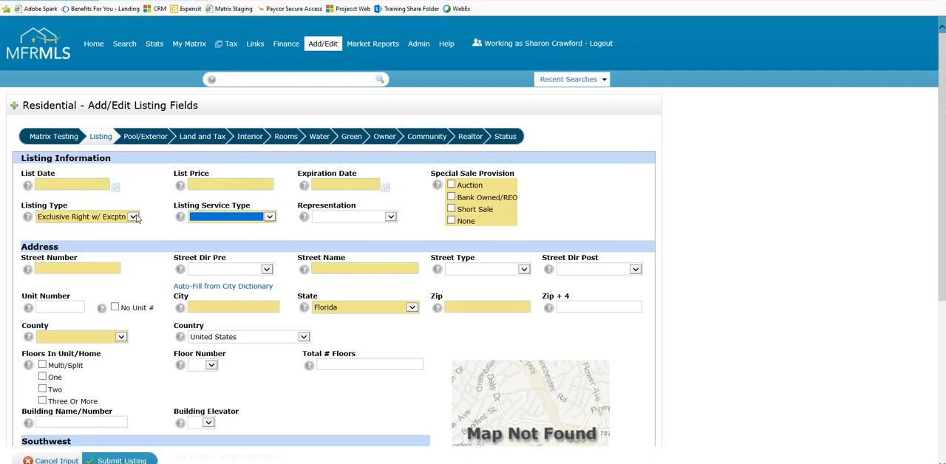
click(136, 218)
click(108, 192)
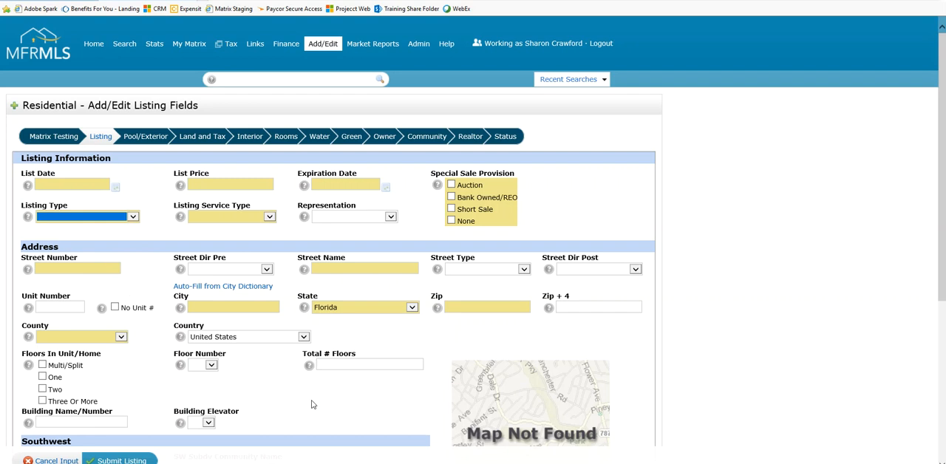
Examine the Floors In Unit/Home, Building Elevator, Southwest, Schools and Auction fields of the listing form
scroll(314, 403, down, 2)
click(42, 227)
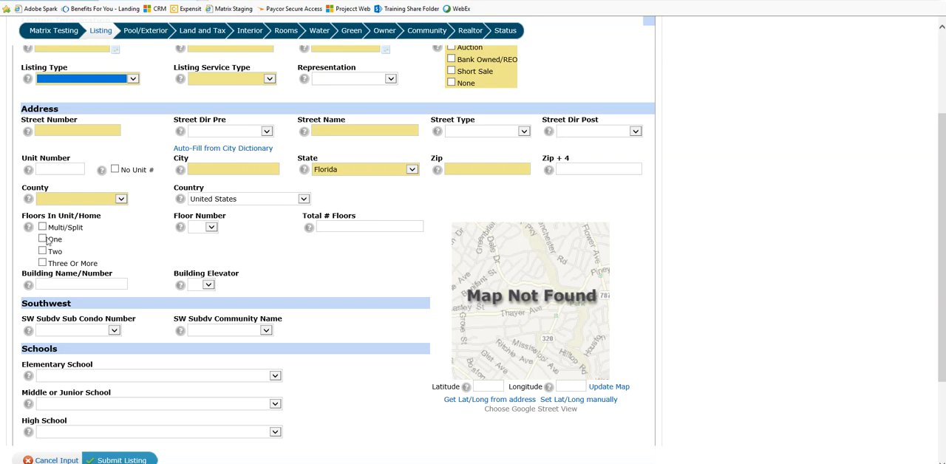
key(ctrl)
scroll(269, 295, down, 1)
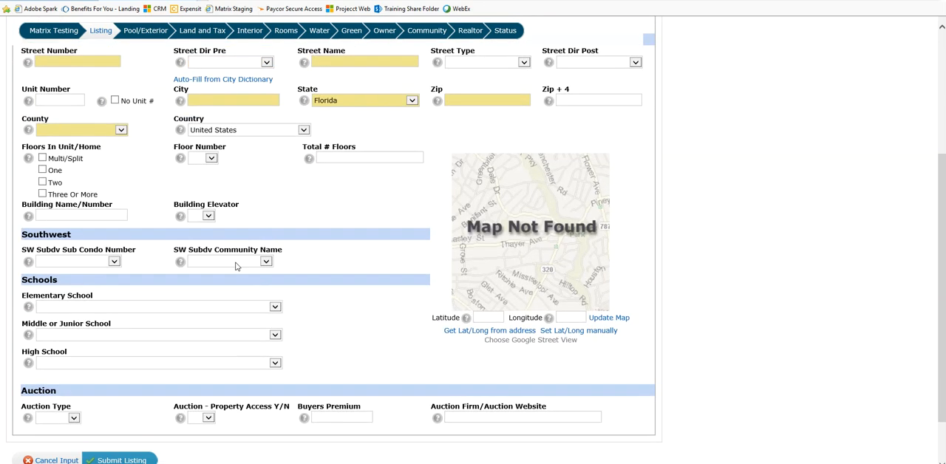
click(207, 216)
scroll(736, 303, up, 3)
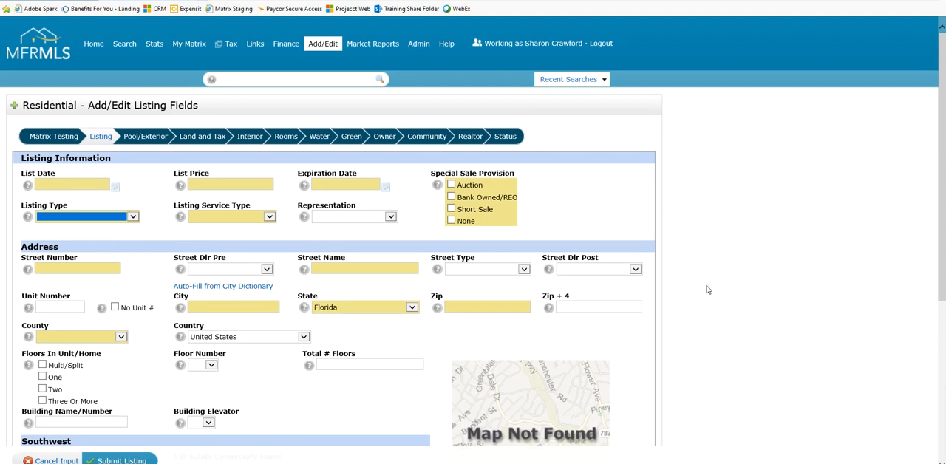
Examine the Private Pool, Pool Features and Spa fields in the Pool/Exterior section of the listing form
click(141, 142)
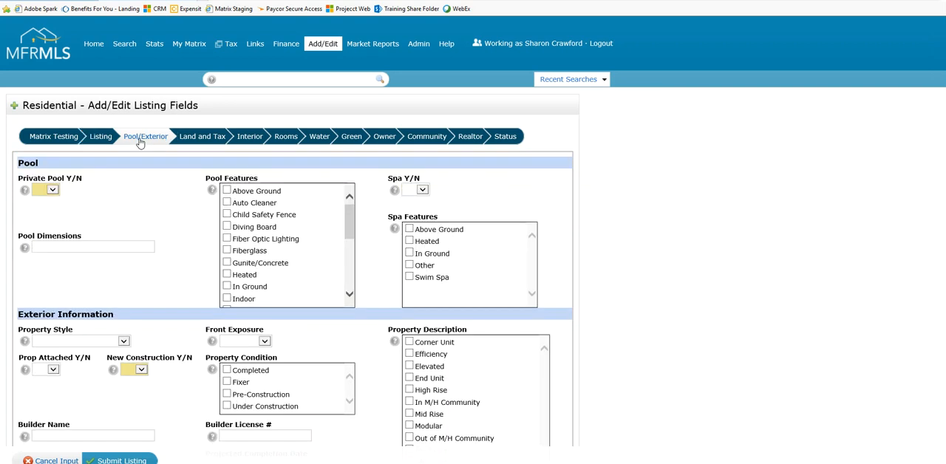
click(60, 191)
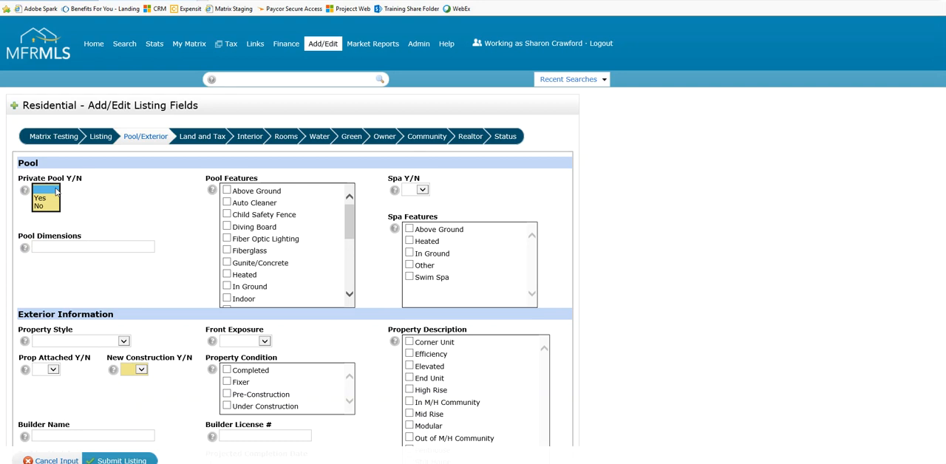
click(55, 191)
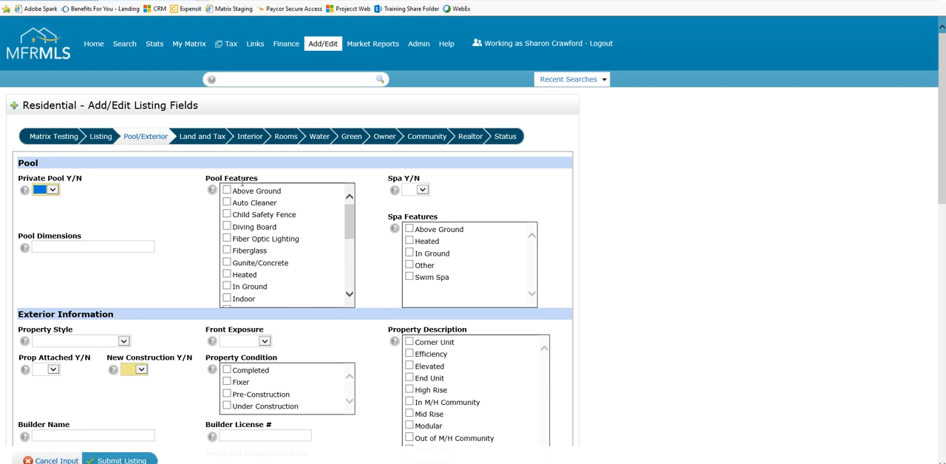
key(ctrl)
key(ctrl)
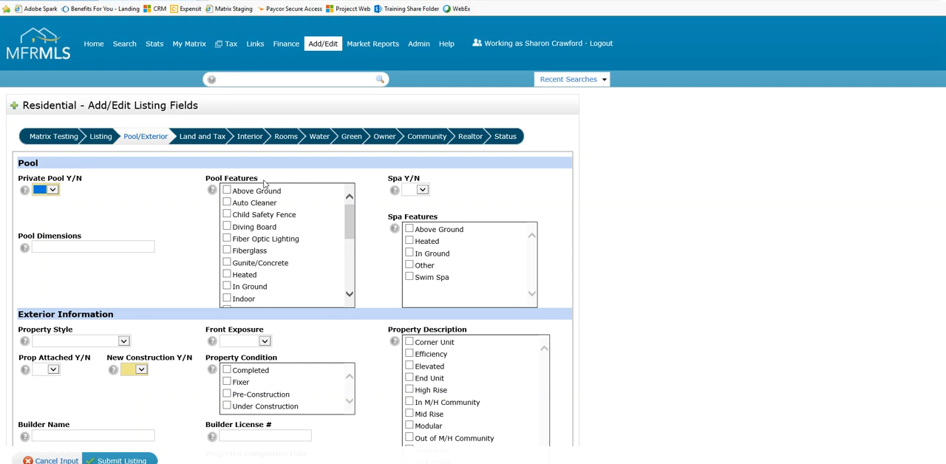
key(ctrl)
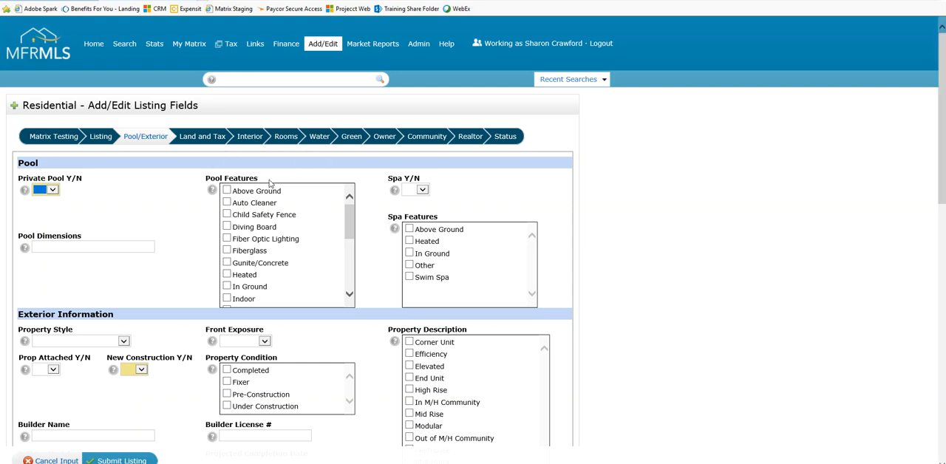
key(ctrl)
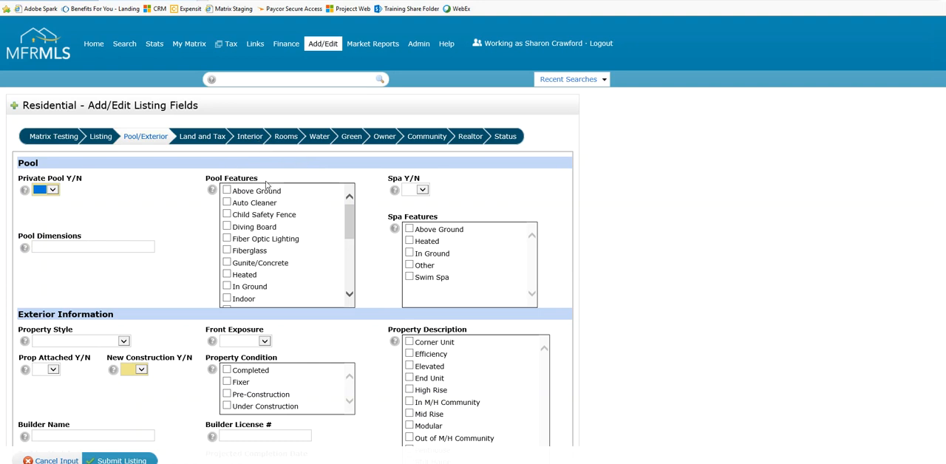
drag(350, 220, 346, 203)
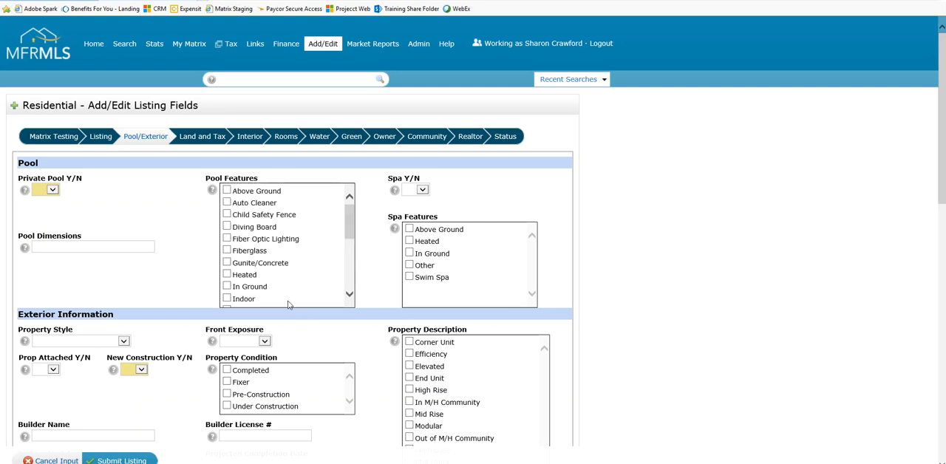
drag(351, 221, 333, 187)
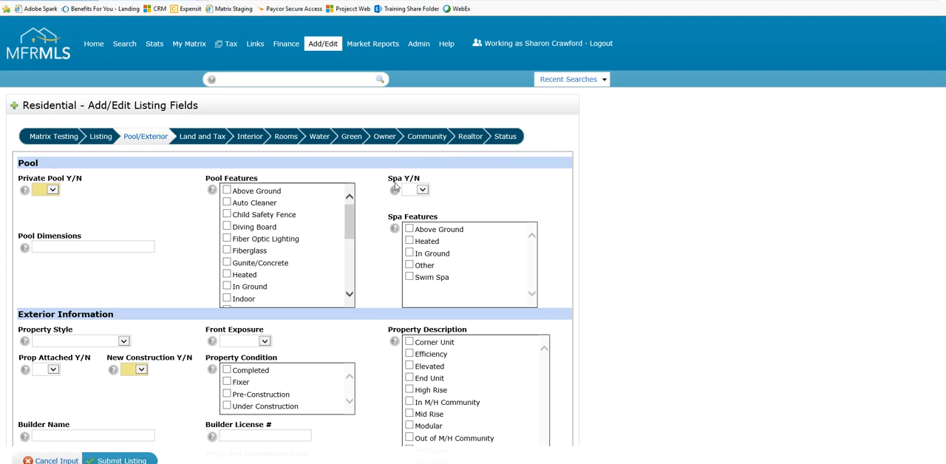
click(425, 192)
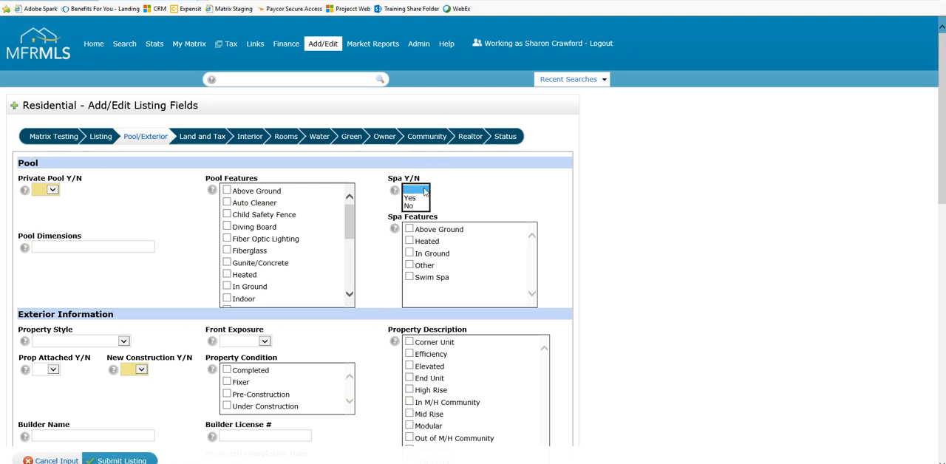
click(454, 193)
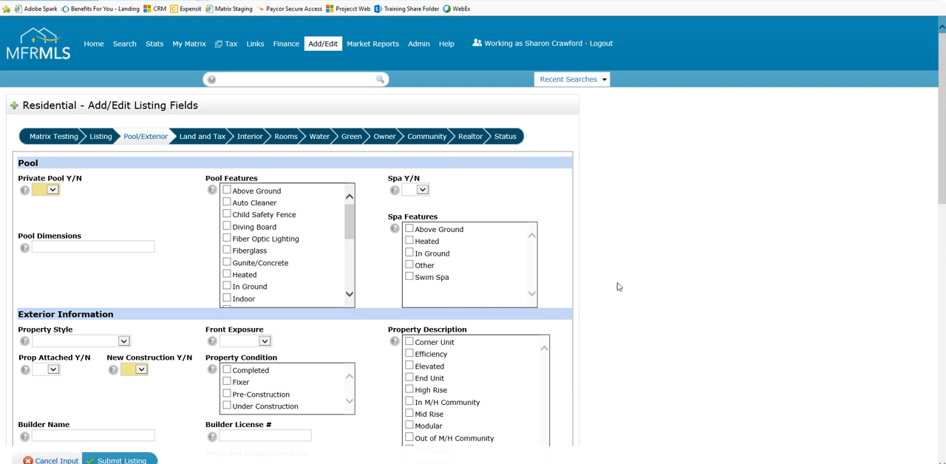
Set the Property Style to Single Family Residence and Prop Attached Y/N to No in the Exterior Information
scroll(616, 283, down, 4)
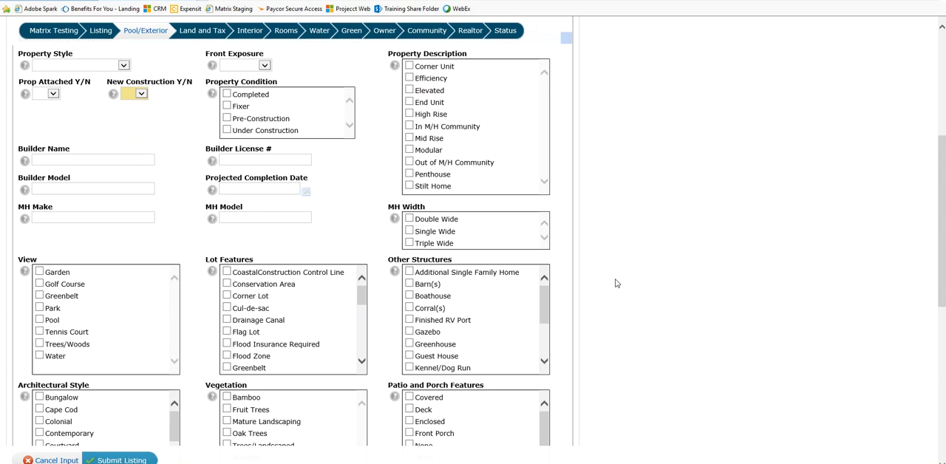
scroll(617, 283, up, 1)
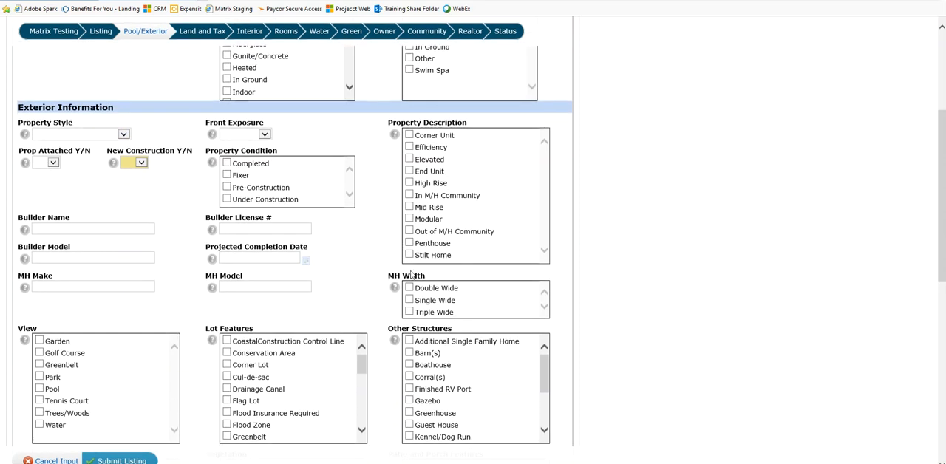
click(52, 167)
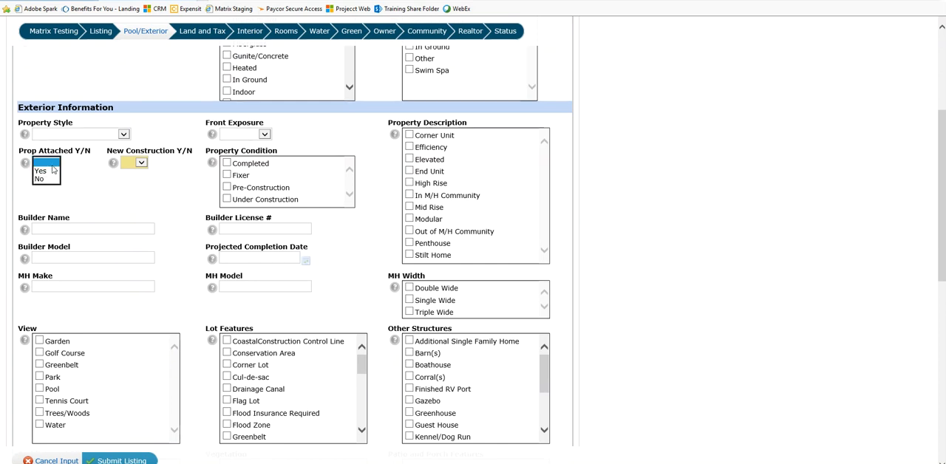
click(124, 136)
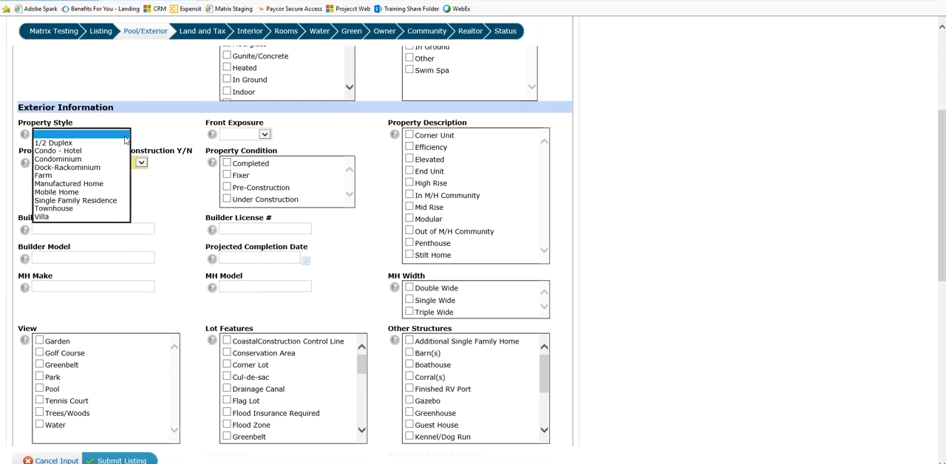
click(111, 202)
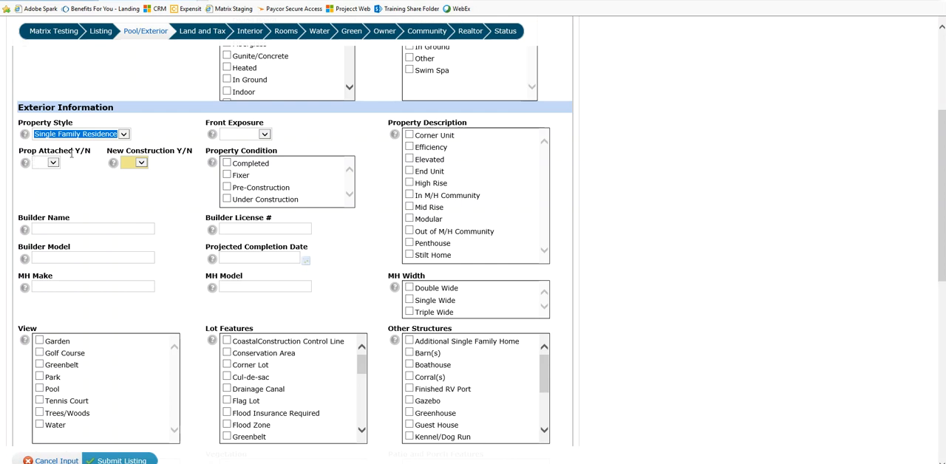
click(53, 164)
click(49, 173)
click(53, 147)
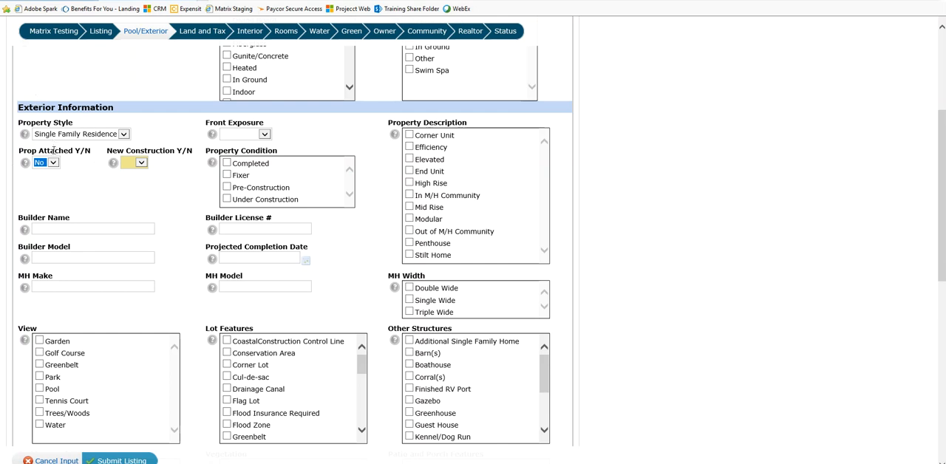
Examine the Property Condition, Builder License #, Projected Completion Date and Lot Features fields of the exterior information
key(ctrl)
key(ctrl)
key(ctrl)
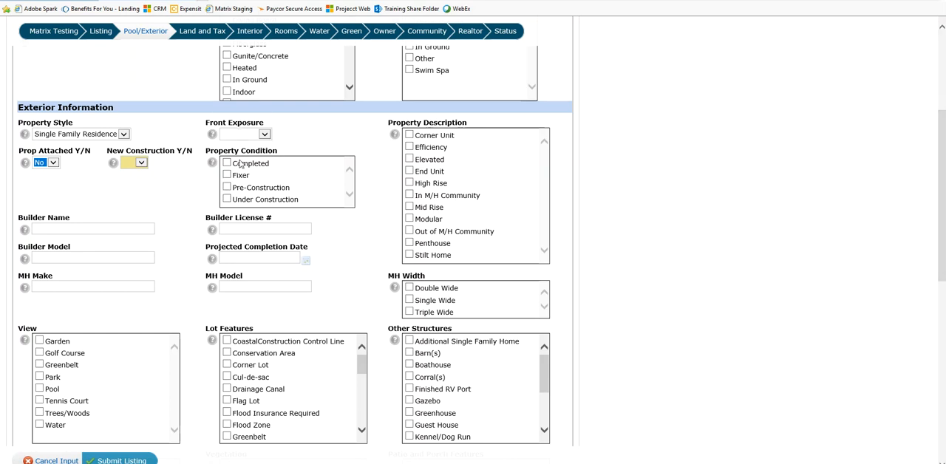
key(ctrl)
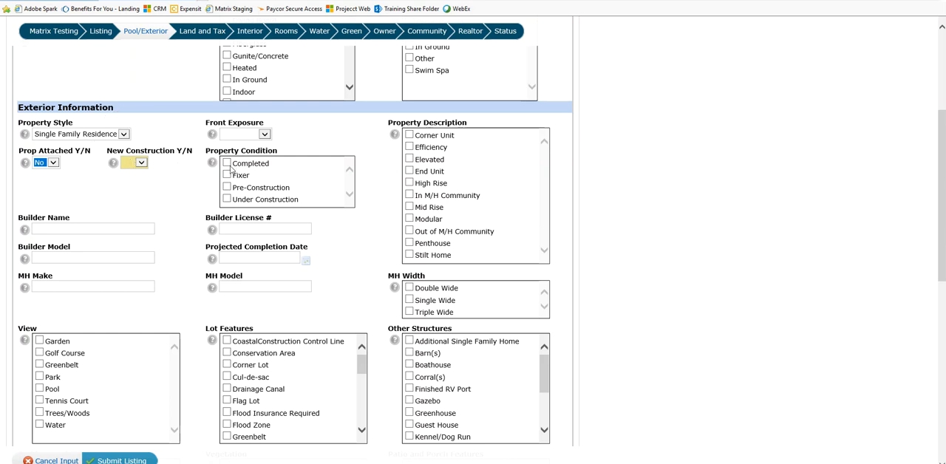
key(ctrl)
key(ctrl)
key(ctrl)
key(ctrl)
click(235, 229)
key(ctrl)
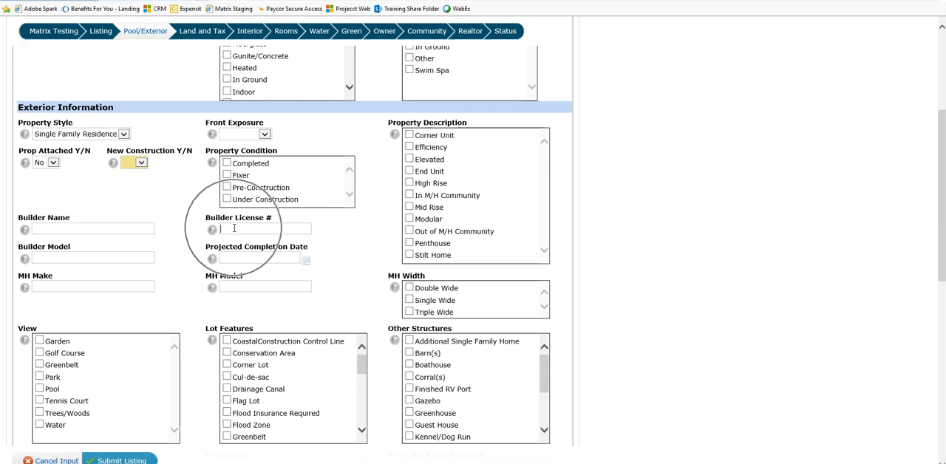
key(ctrl)
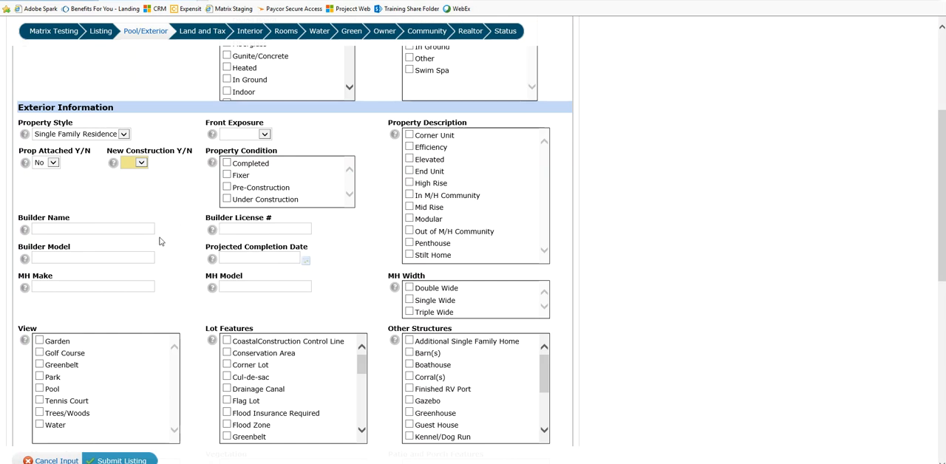
key(ctrl)
click(233, 226)
click(247, 255)
scroll(201, 298, down, 1)
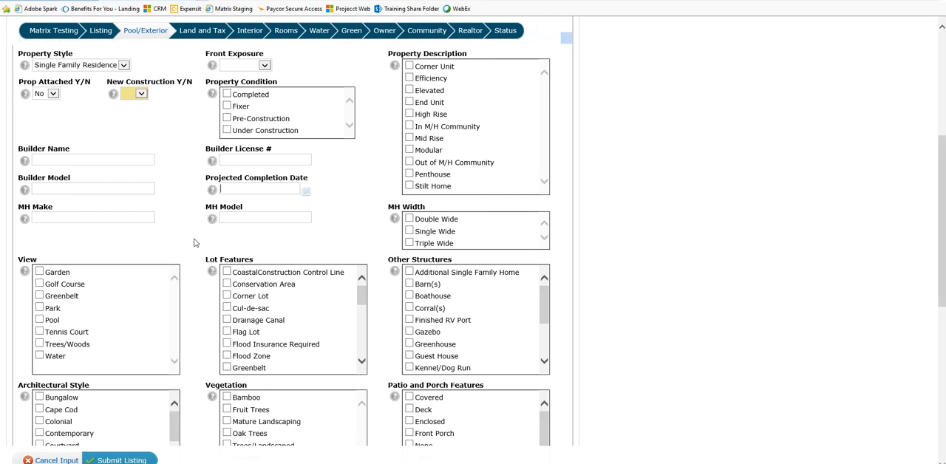
scroll(171, 238, down, 1)
key(ctrl)
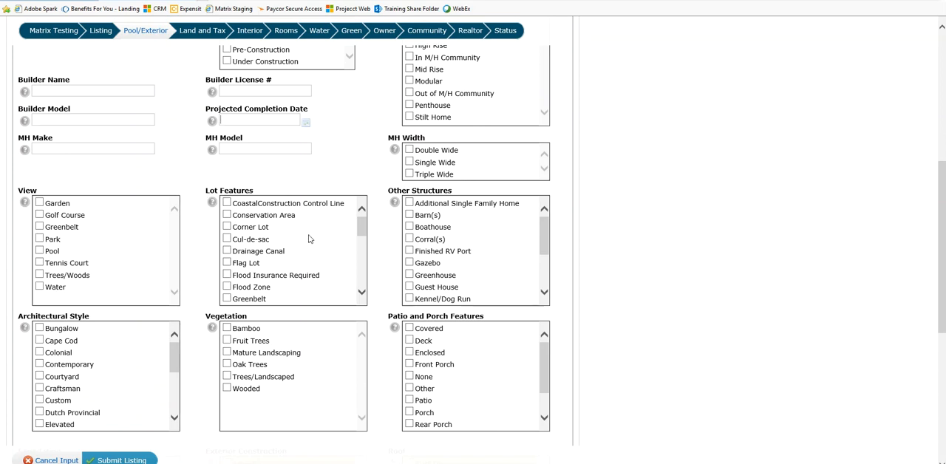
mouse_move(362, 230)
mouse_down()
mouse_move(364, 279)
mouse_move(357, 222)
mouse_up()
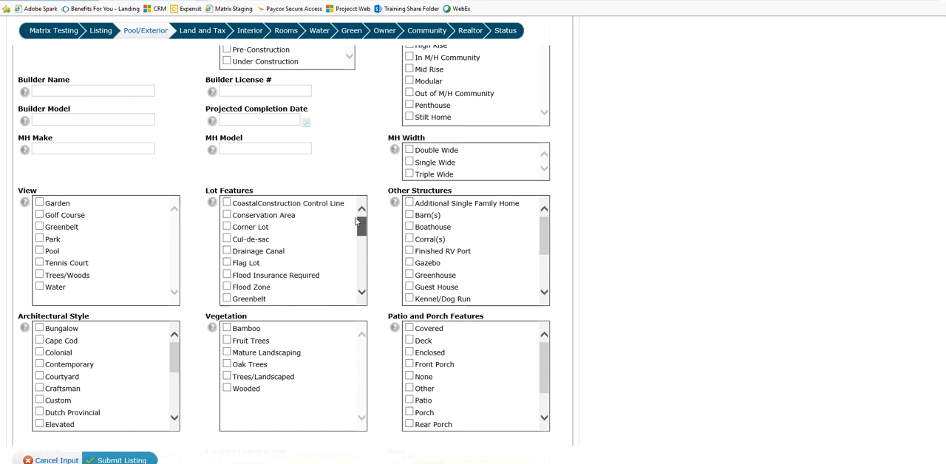
click(234, 198)
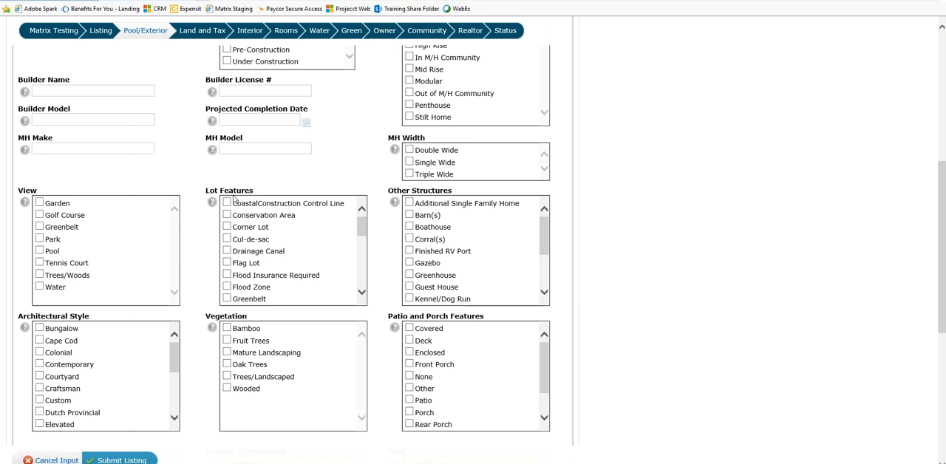
Try selecting Gazebo and Guest House under Other Structures, look through the remaining options, and clear both selections
click(401, 200)
click(402, 202)
click(410, 264)
click(411, 287)
drag(545, 235, 545, 278)
key(ctrl)
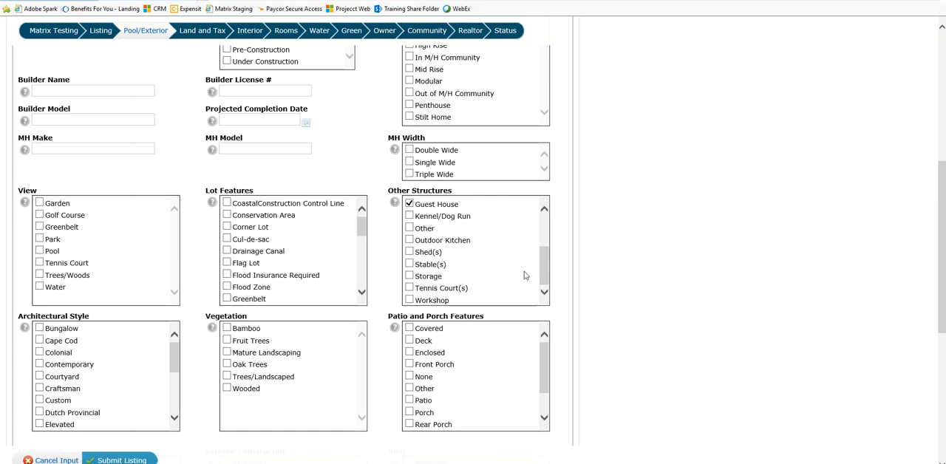
drag(541, 277, 540, 245)
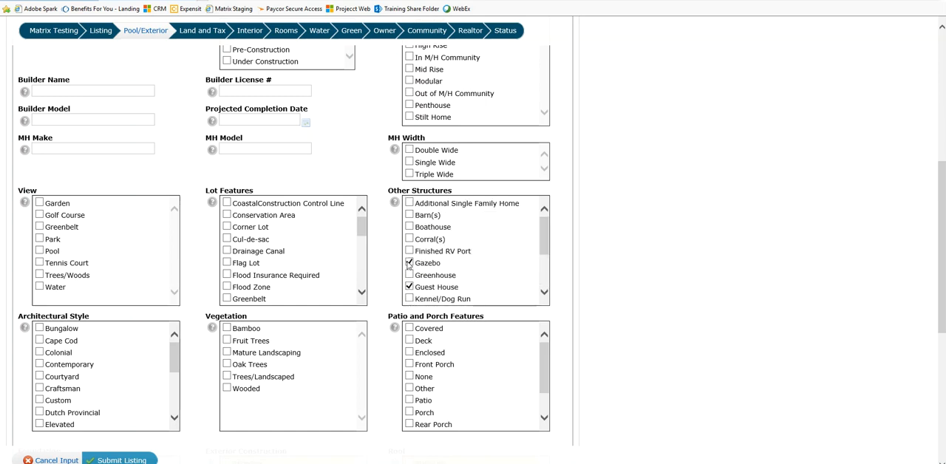
click(409, 287)
Try selecting Screened and Patio under Patio and Porch Features, and clear both selections
key(ctrl)
key(ctrl)
drag(539, 358, 553, 406)
click(411, 403)
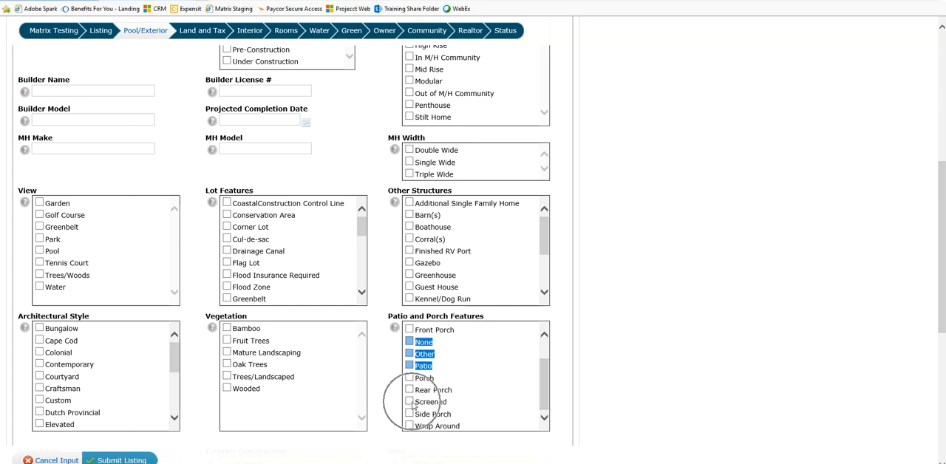
click(446, 381)
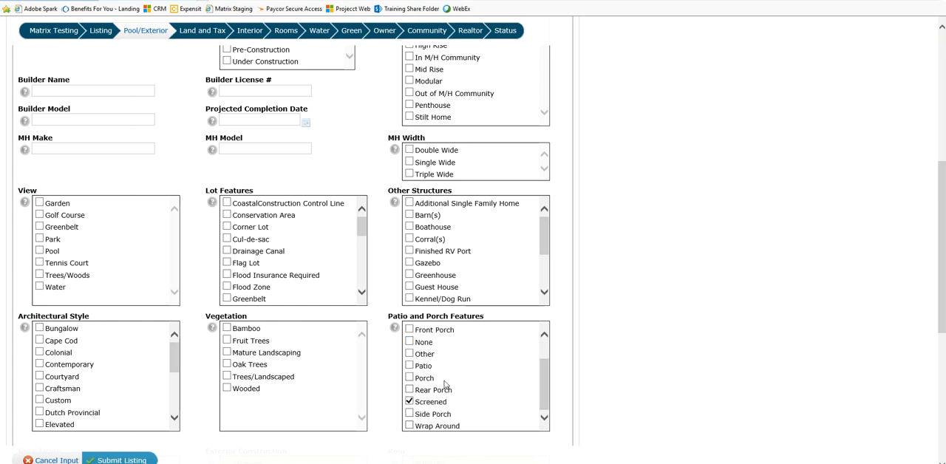
key(ctrl)
click(409, 366)
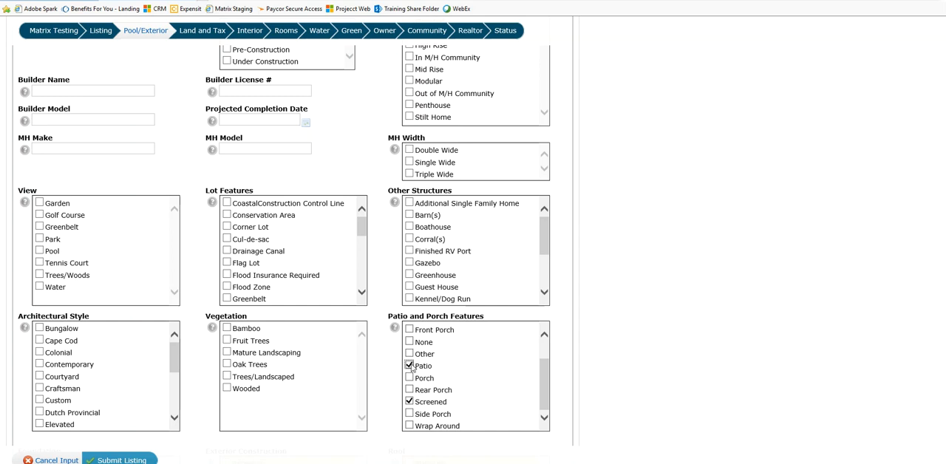
click(411, 366)
click(412, 401)
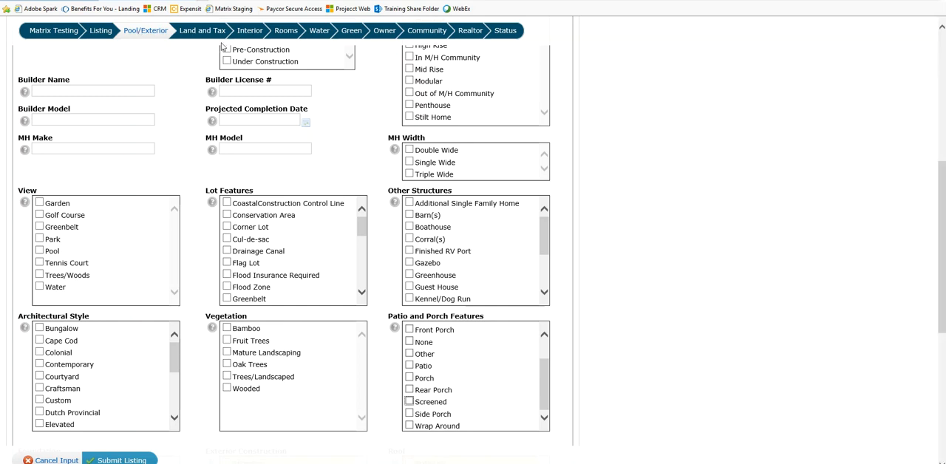
Go to the Rooms section of the listing form and set the first Room Type to Kitchen
click(284, 33)
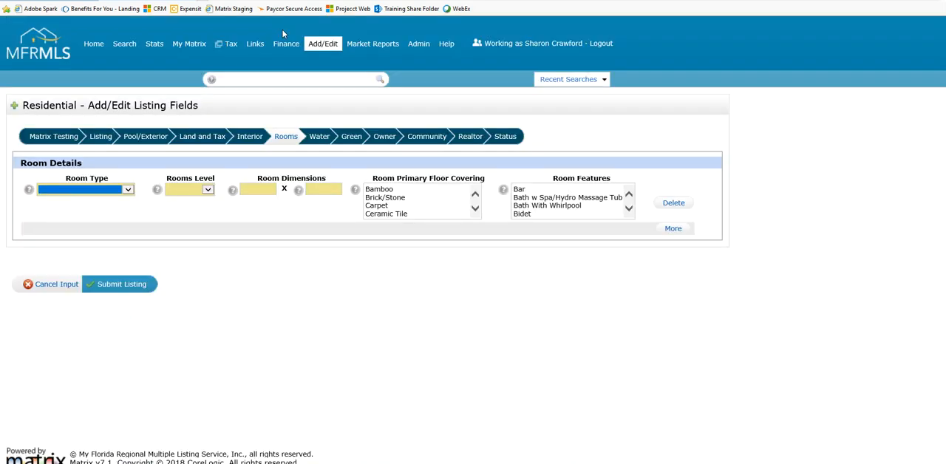
click(126, 190)
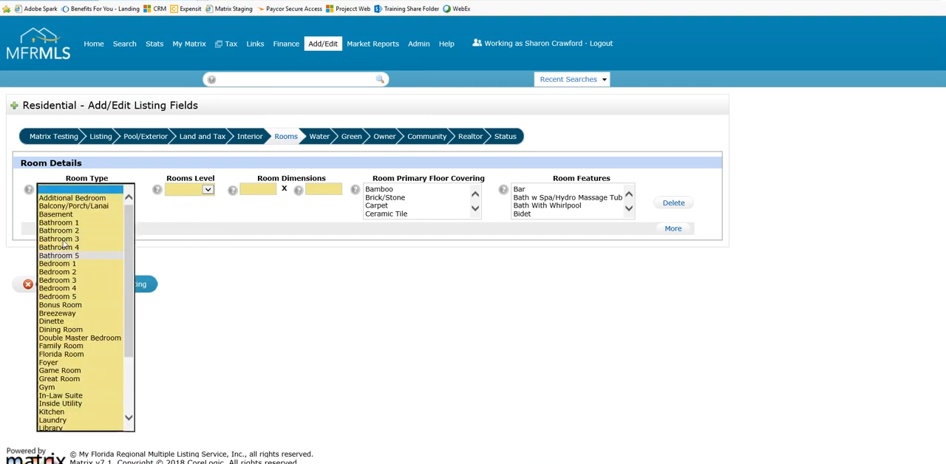
click(83, 412)
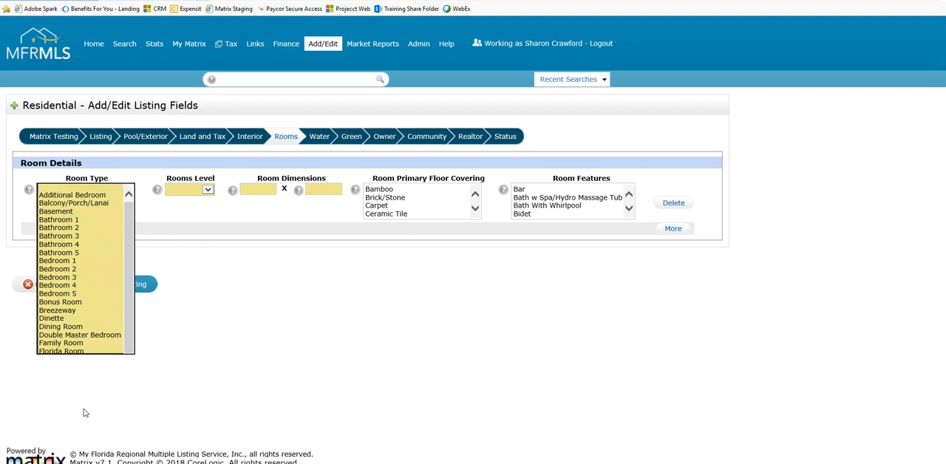
Review the kitchen's Rooms Level options and select Breakfast Bar among its Room Features
click(190, 196)
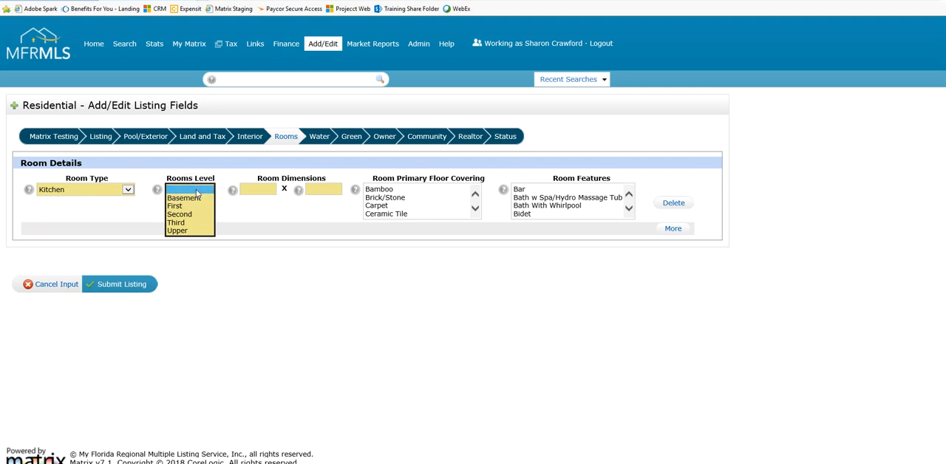
click(238, 200)
click(252, 189)
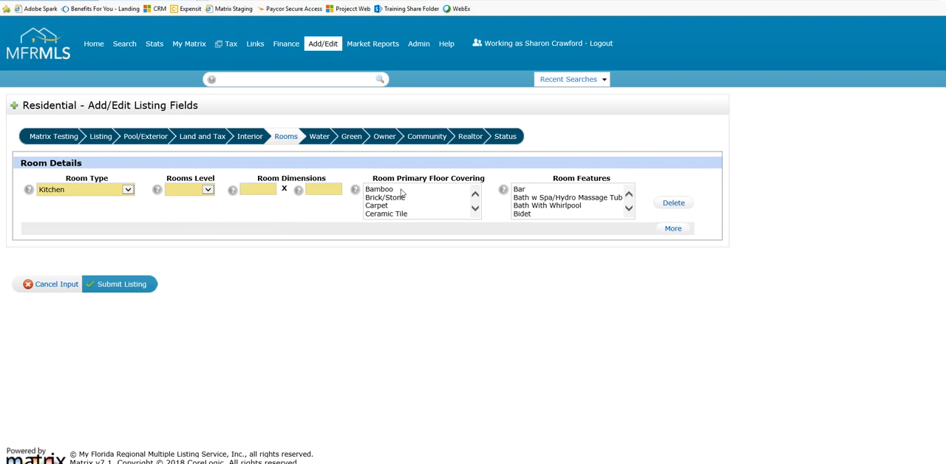
click(437, 205)
click(630, 210)
click(630, 210)
click(630, 210)
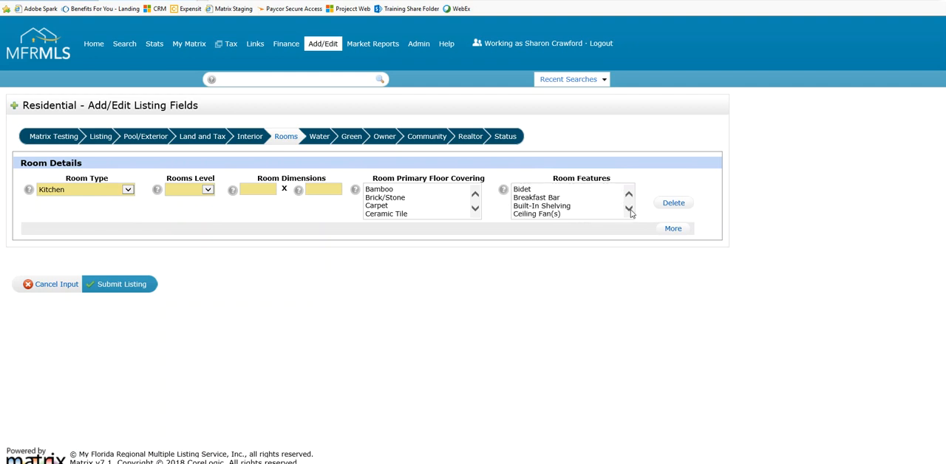
click(547, 197)
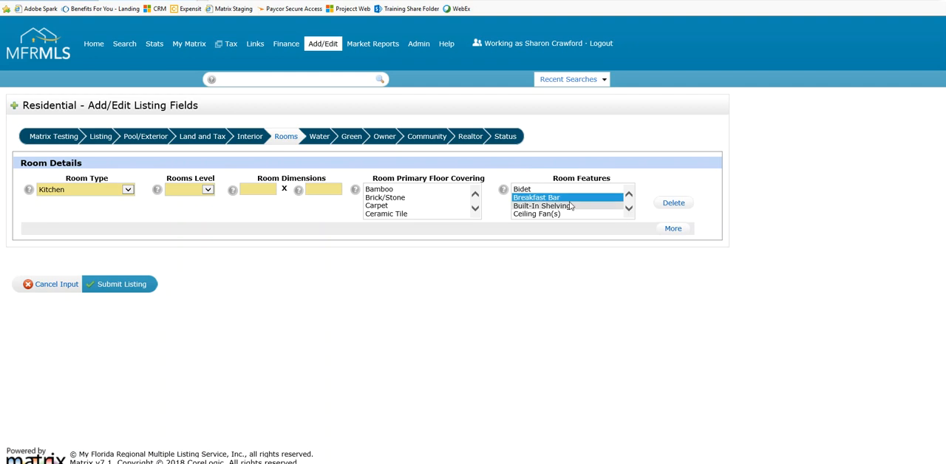
Select Closet Pantry and Granite Counters among the kitchen's Room Features
click(630, 209)
click(630, 209)
click(630, 209)
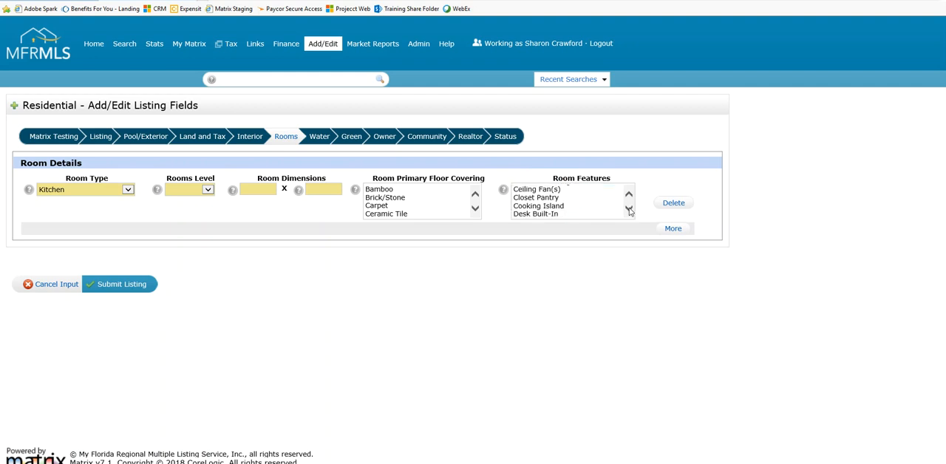
click(554, 198)
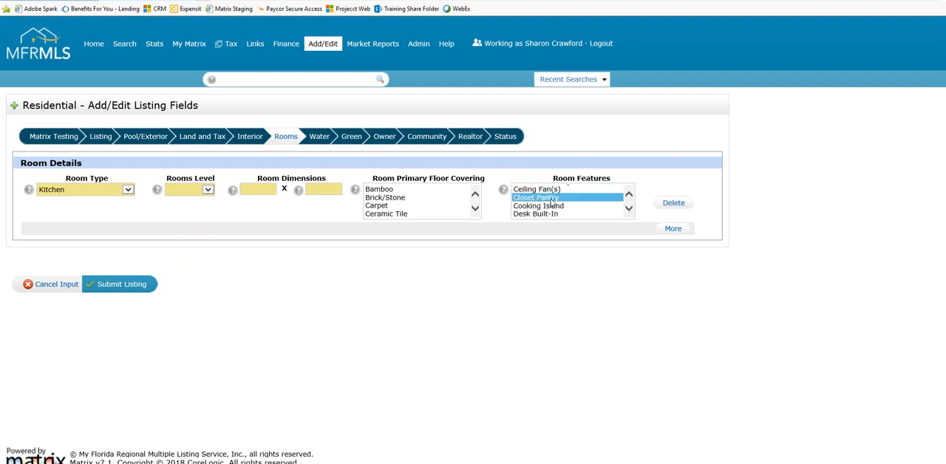
click(629, 208)
click(629, 209)
click(629, 209)
click(630, 208)
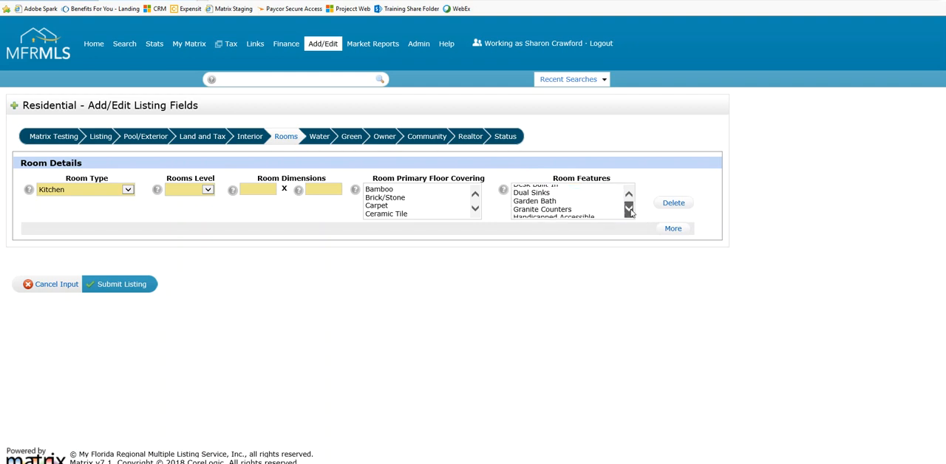
click(566, 207)
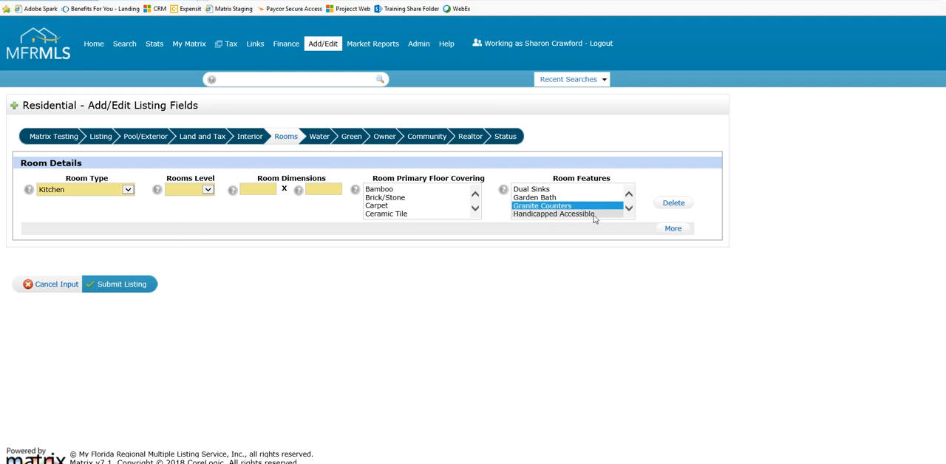
Add a second room row and set its Room Type to Master Bedroom
click(127, 190)
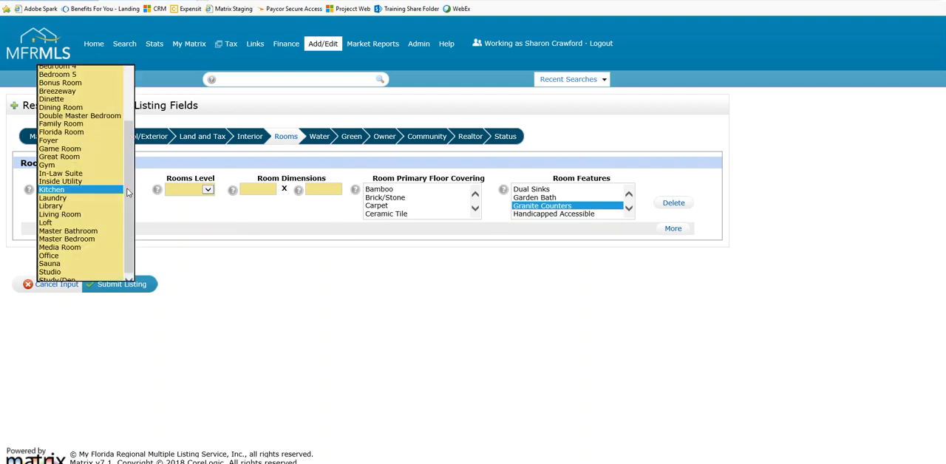
click(272, 270)
click(674, 231)
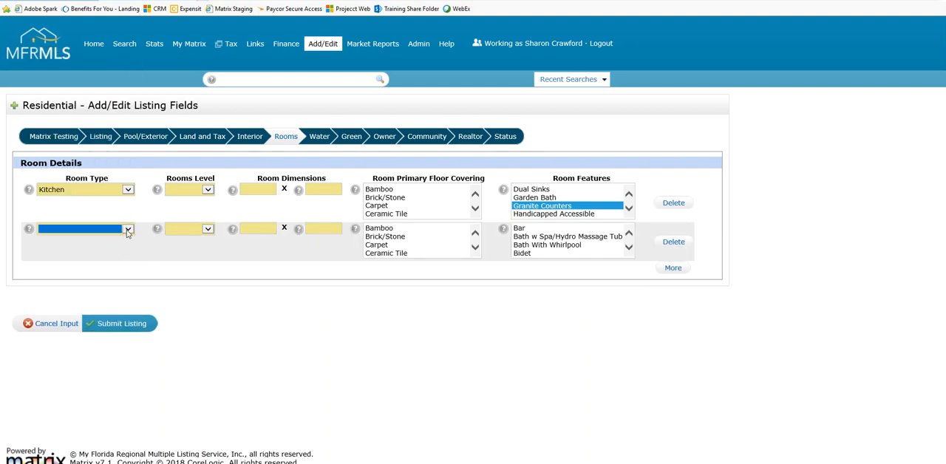
click(126, 230)
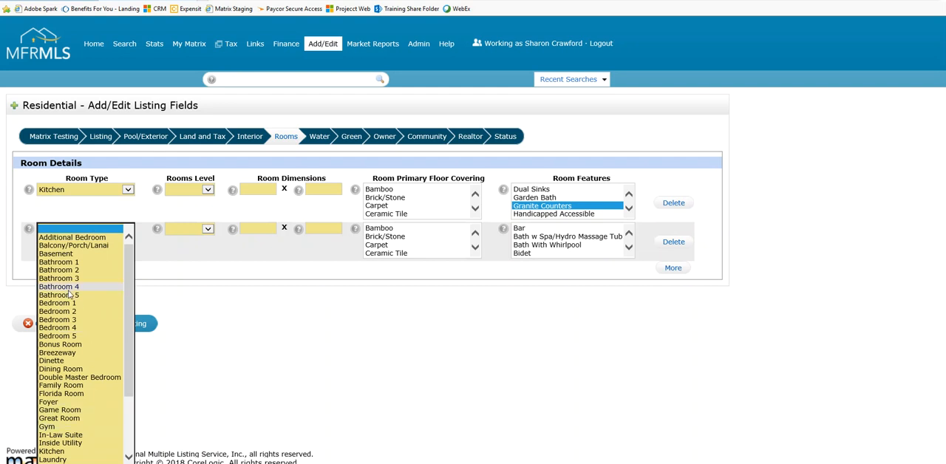
scroll(71, 295, down, 3)
click(85, 426)
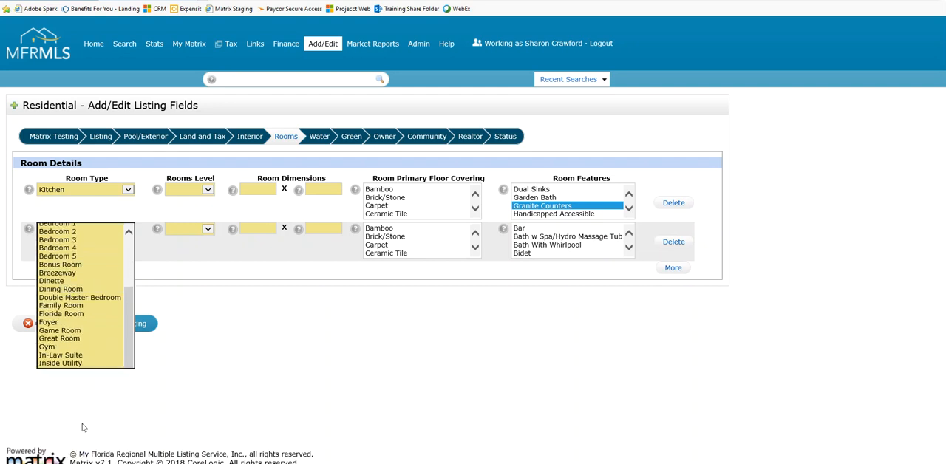
Look through the Room Features options for the Master Bedroom, including the bath, shower and counter choices
click(622, 252)
click(627, 251)
click(627, 250)
ctrl+click(601, 230)
scroll(603, 245, down, 5)
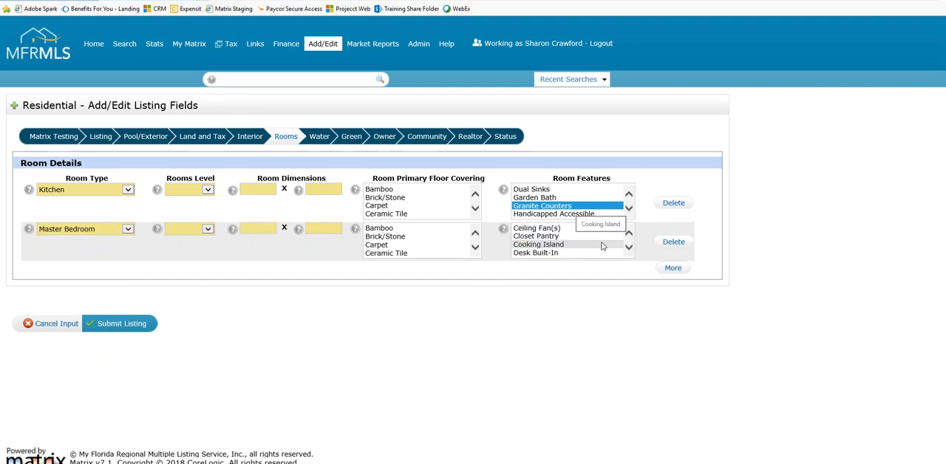
click(629, 249)
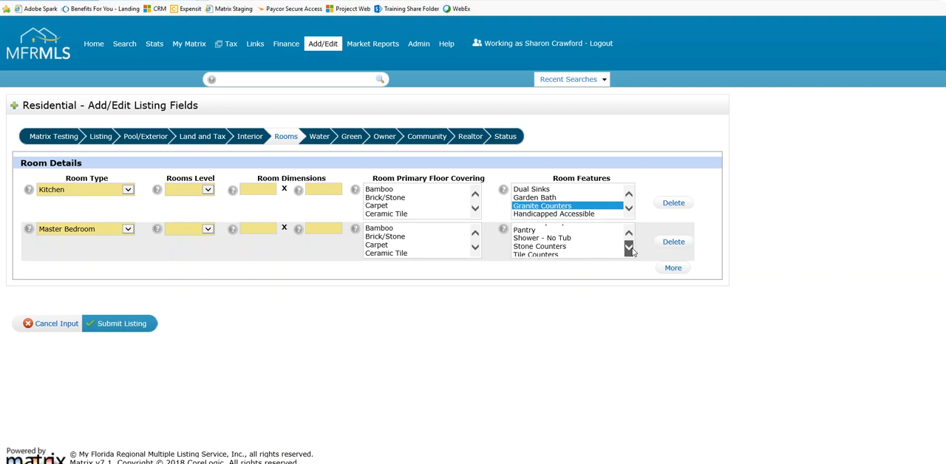
click(569, 236)
click(628, 235)
click(629, 235)
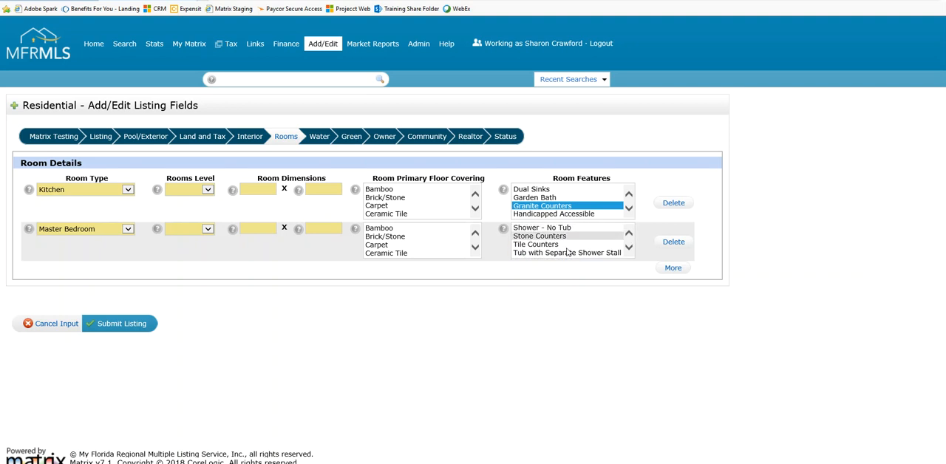
click(631, 235)
click(629, 235)
click(629, 236)
click(630, 235)
click(630, 235)
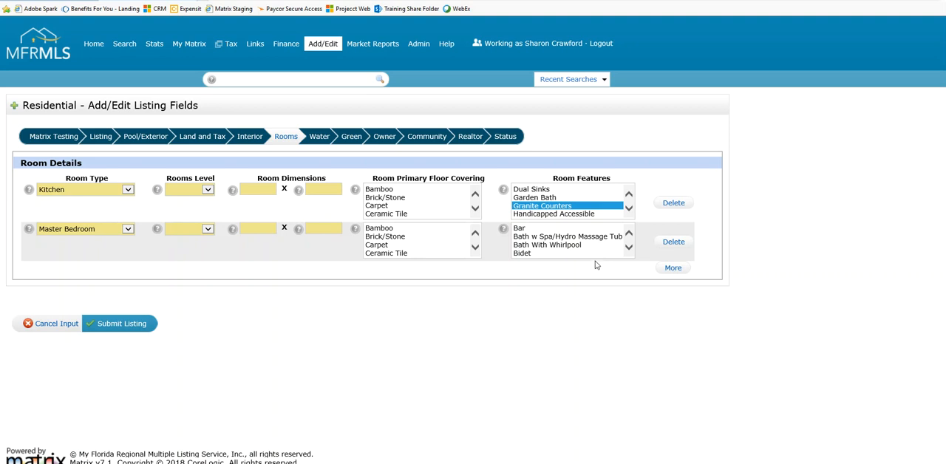
Go to the Green section and review its certification, energy, water, landscaping, disaster mitigation and indoor air quality fields
click(351, 140)
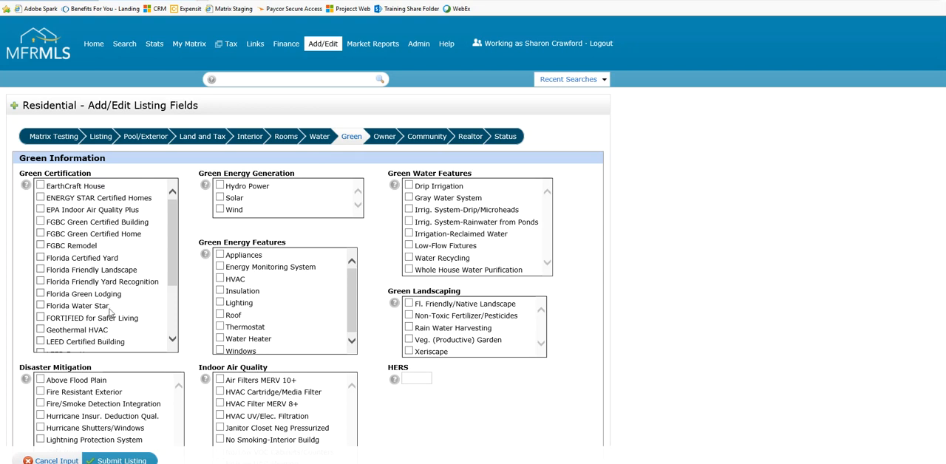
drag(172, 215, 172, 235)
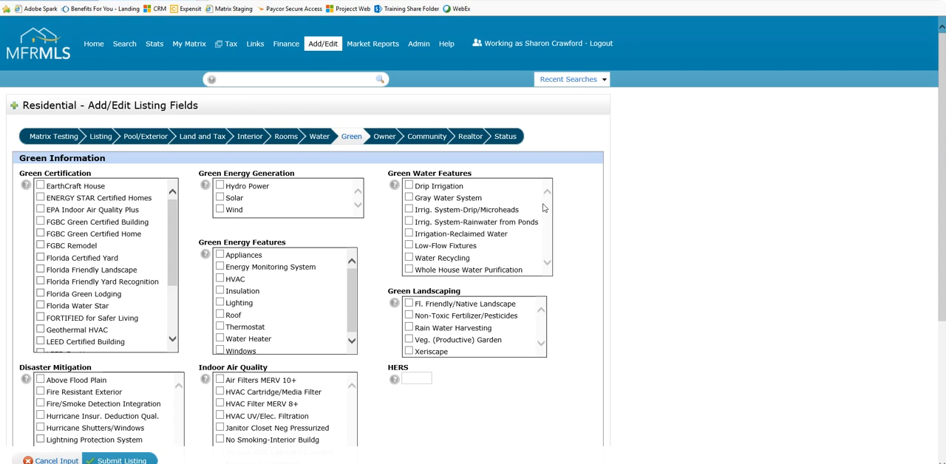
scroll(518, 235, down, 3)
scroll(521, 235, up, 3)
scroll(510, 434, down, 1)
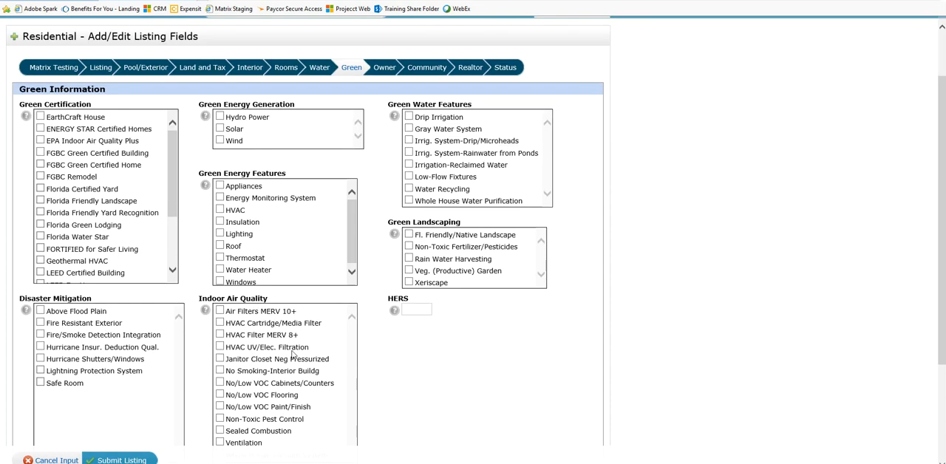
scroll(294, 355, down, 1)
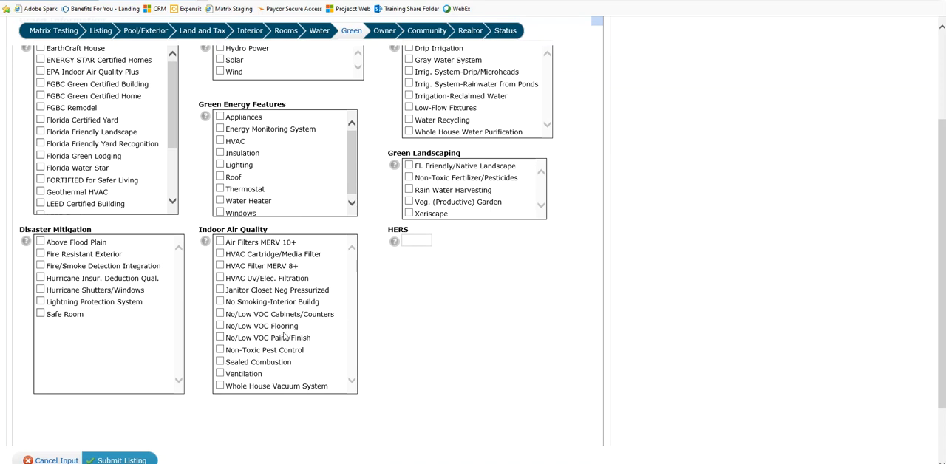
scroll(633, 307, up, 2)
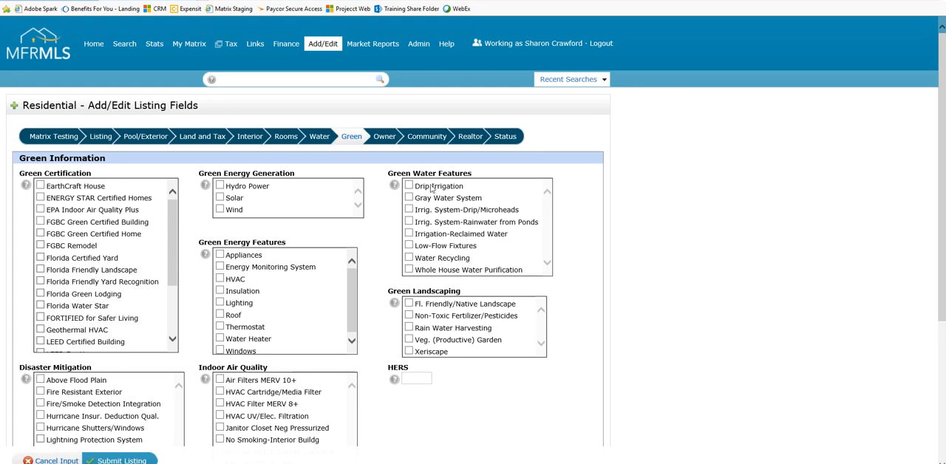
Go to the Owner section and check the choices offered for Home Warranty Y/N, leaving the field blank
click(383, 141)
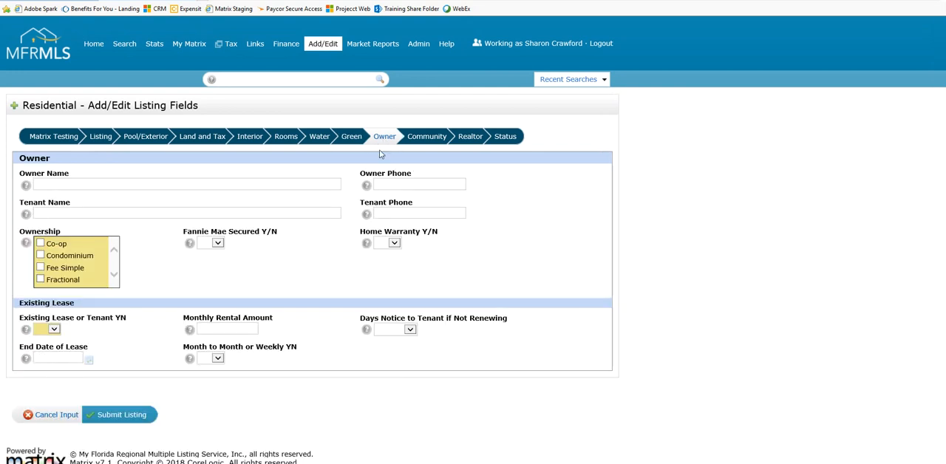
key(ctrl)
key(ctrl)
key(ctrl)
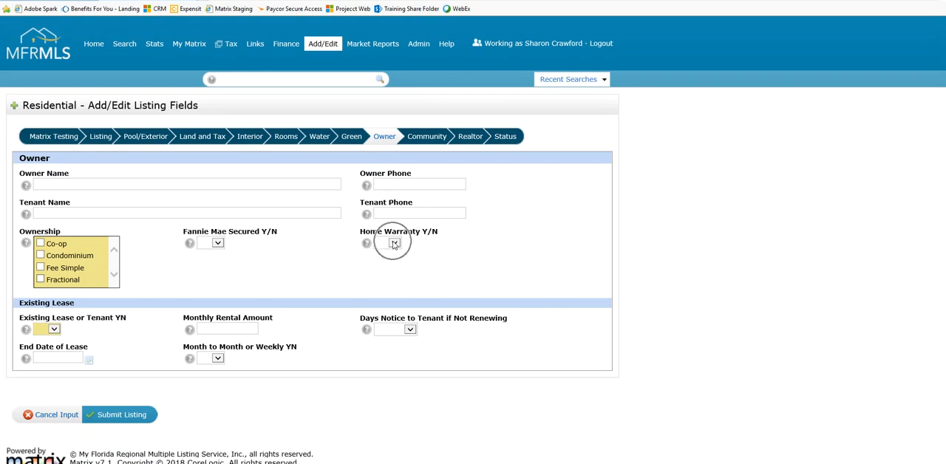
click(394, 244)
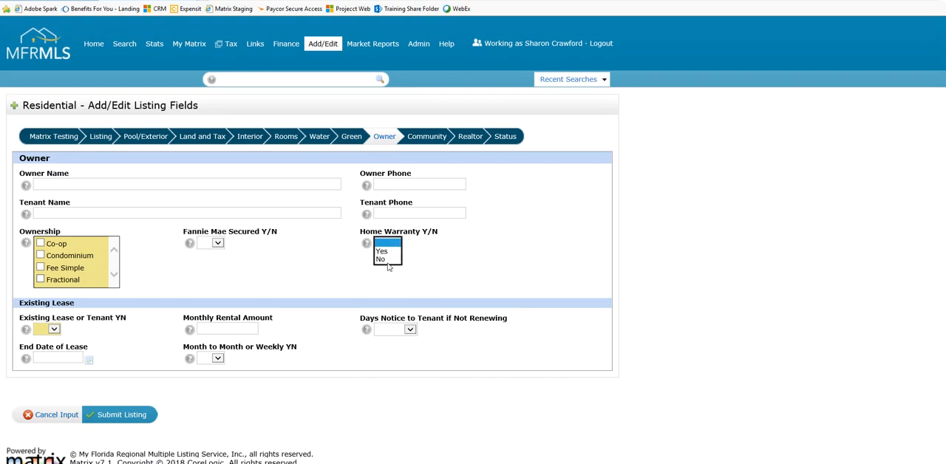
click(391, 244)
key(ctrl)
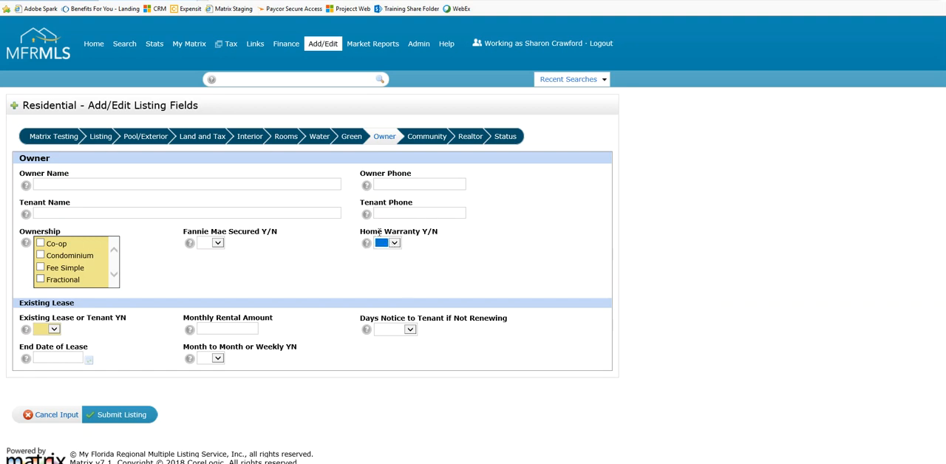
key(ctrl)
key(ctrl)
key(ctrl)
Go to the Community section and review the HOA/Comm Assn Y/N and HOA Fee Requirement choices, leaving both blank
click(422, 142)
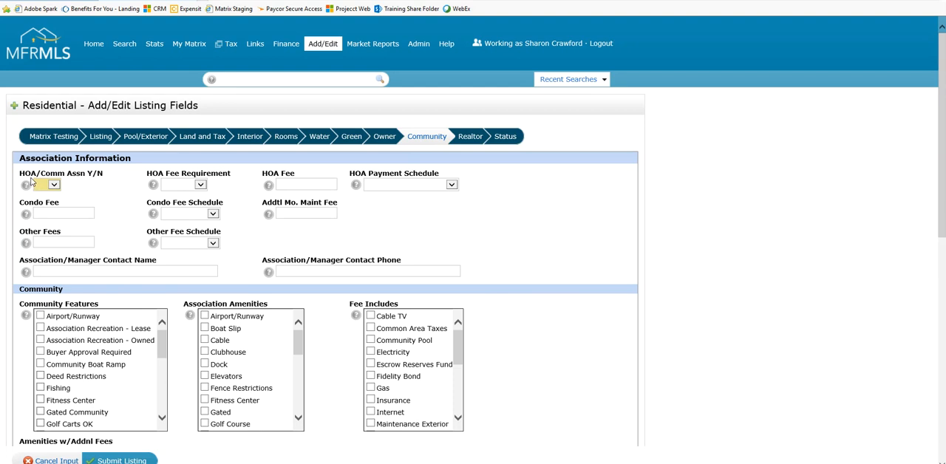
click(62, 179)
click(53, 184)
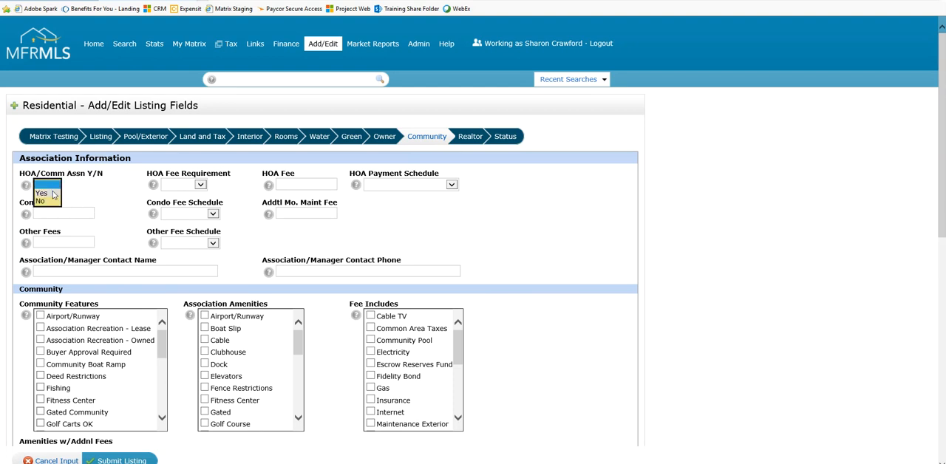
click(48, 188)
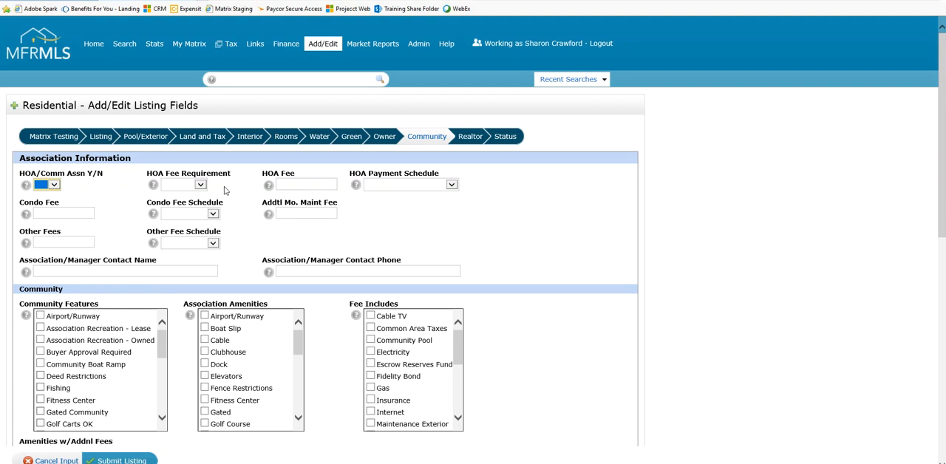
click(200, 188)
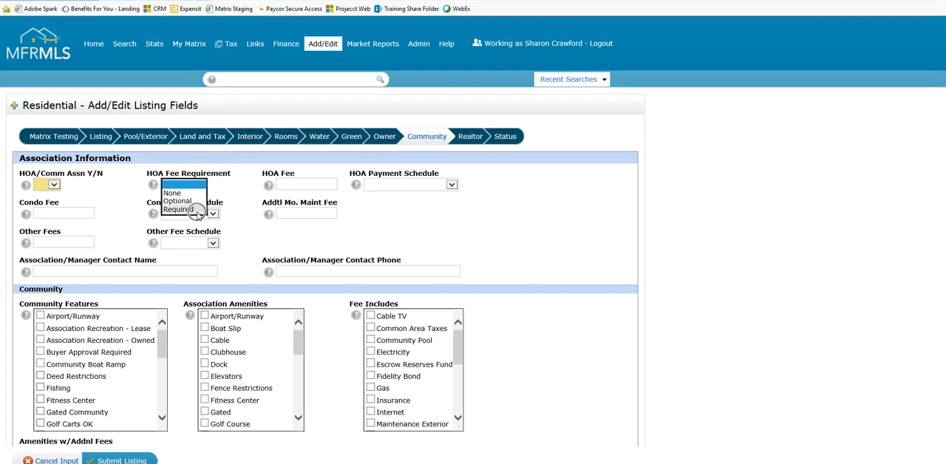
click(482, 238)
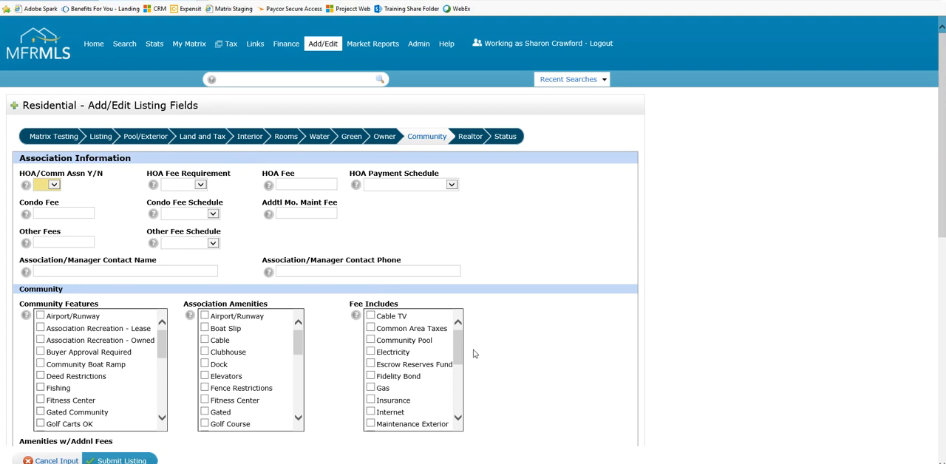
Select Pool among the Community Features and return to the start of that list
scroll(522, 366, down, 1)
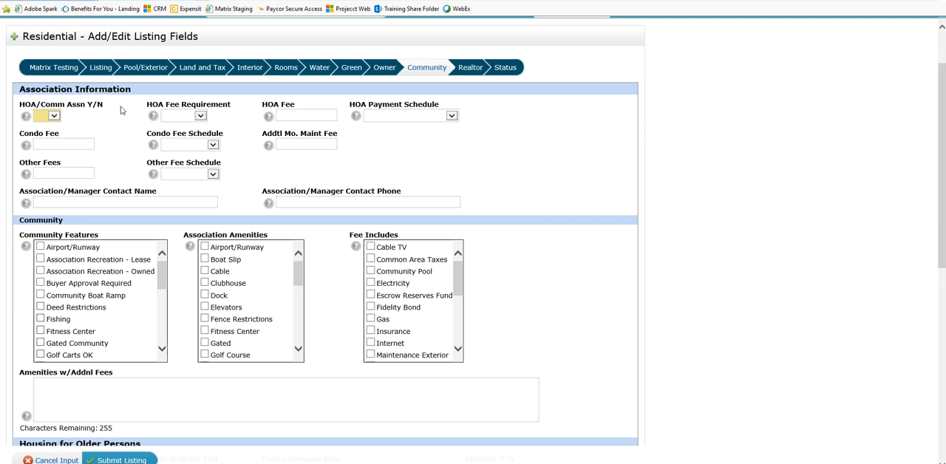
click(130, 72)
drag(162, 352, 162, 352)
click(41, 275)
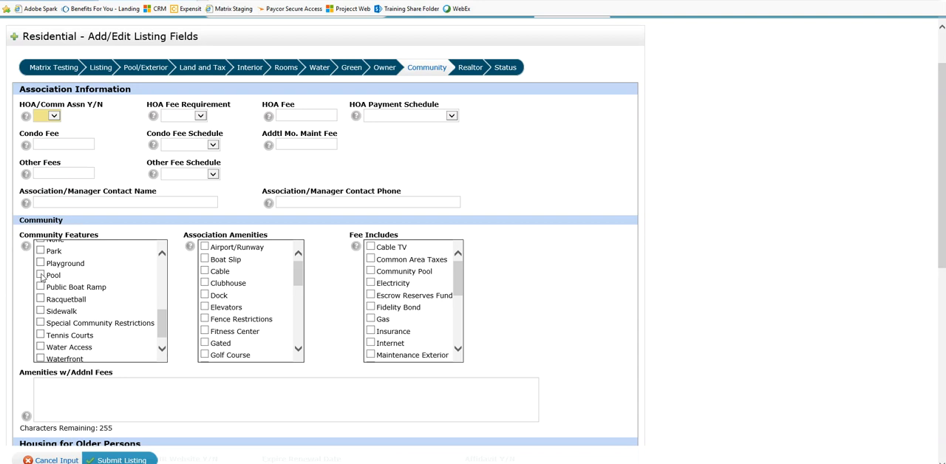
click(40, 249)
click(40, 248)
click(42, 275)
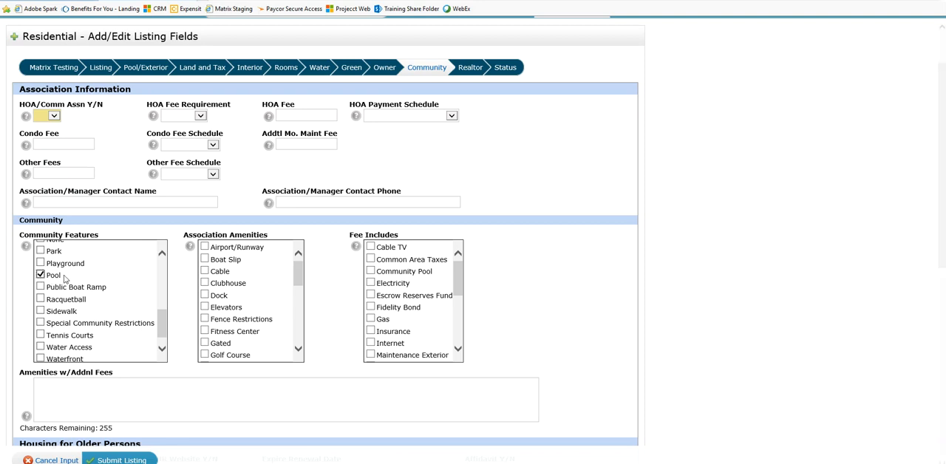
drag(161, 323, 161, 287)
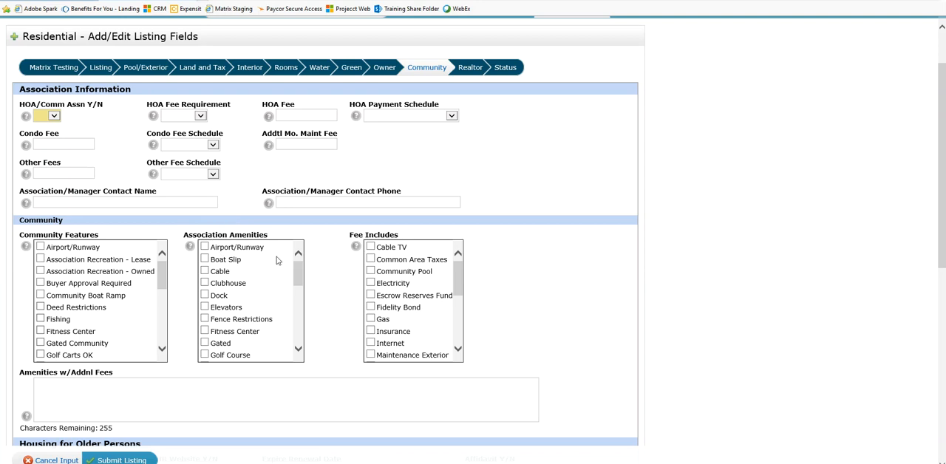
Look through the full list of Association Amenities options
drag(299, 272, 304, 339)
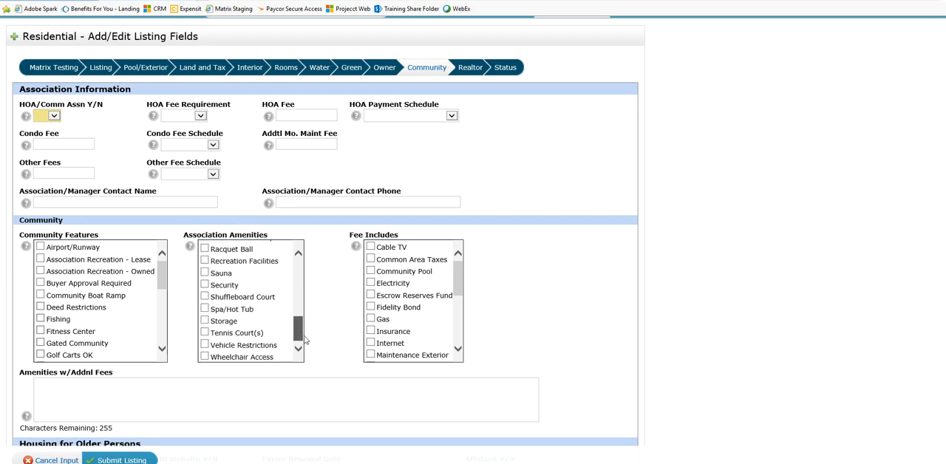
drag(303, 341, 298, 260)
click(255, 236)
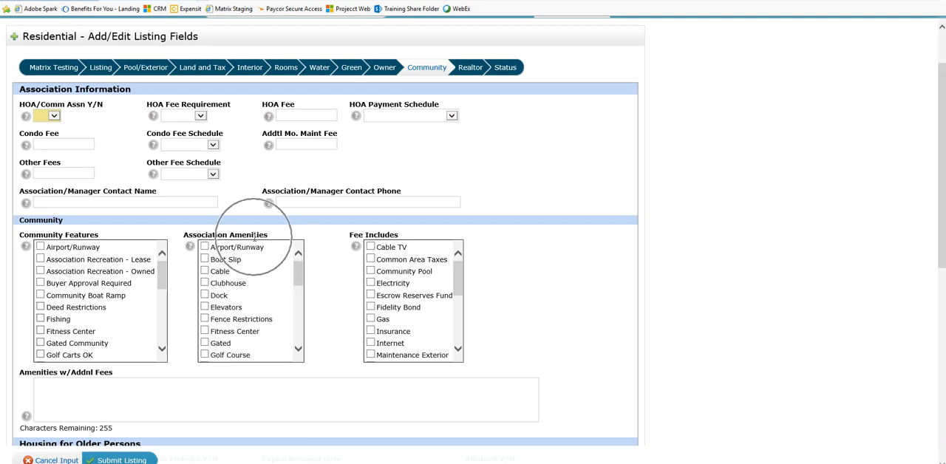
click(236, 244)
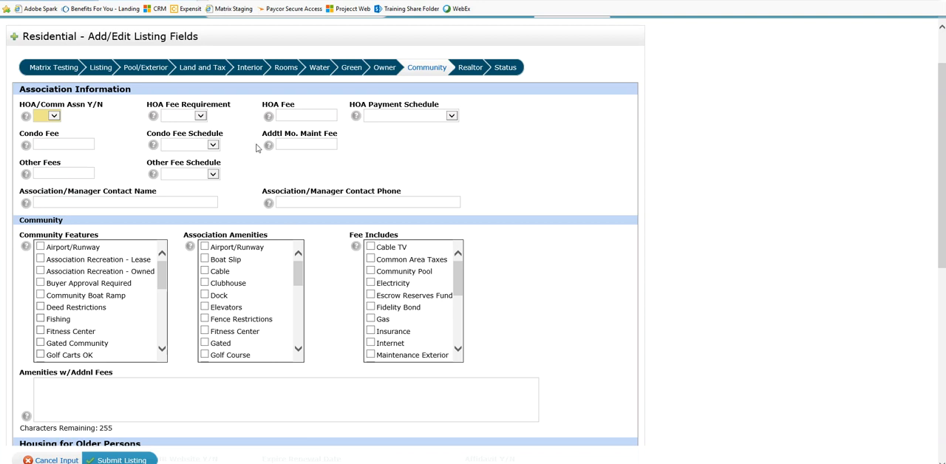
key(ctrl)
key(ctrl)
key(ctrl)
key(ctrl)
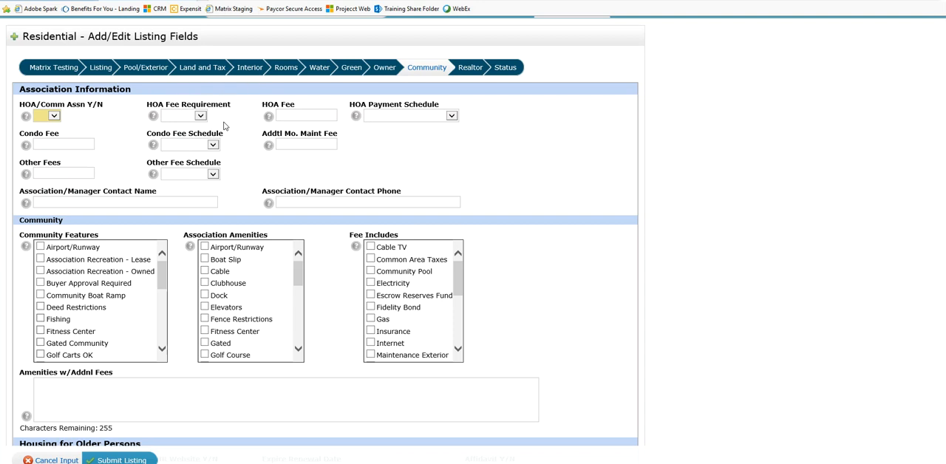
Select Maintenance Grounds and Security in the Fee Includes list of the Community section
key(ctrl)
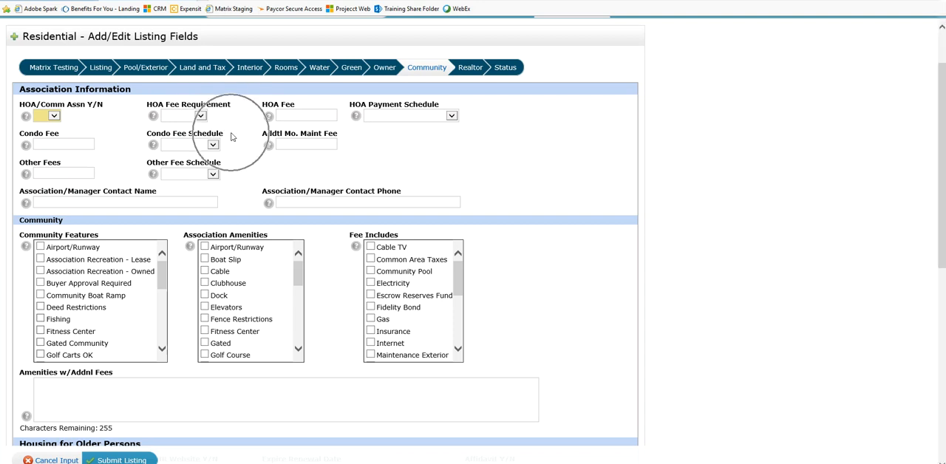
key(ctrl)
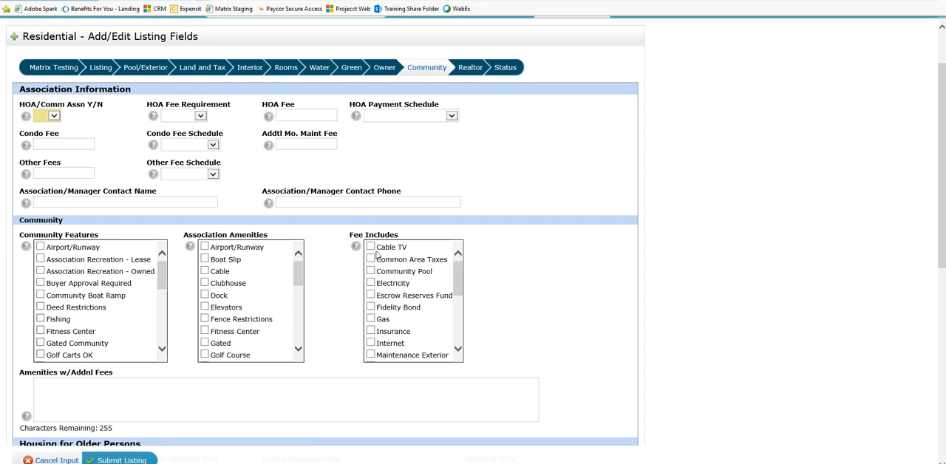
scroll(458, 290, down, 1)
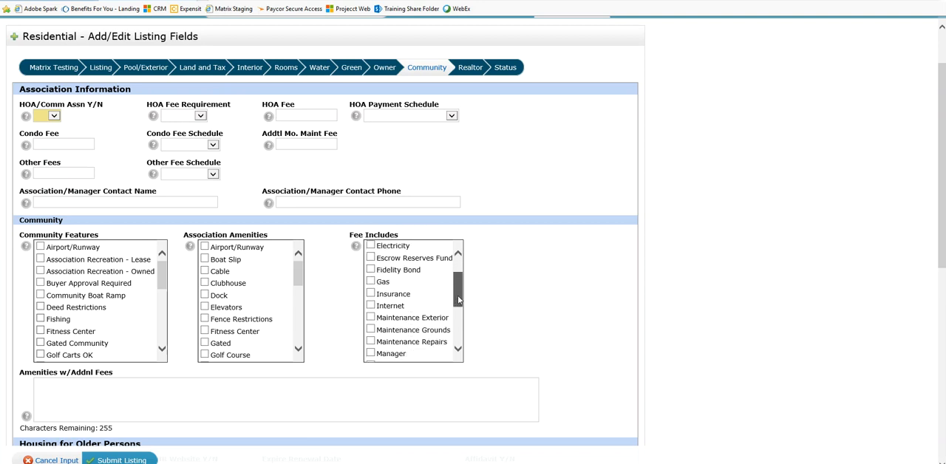
key(ctrl)
click(372, 331)
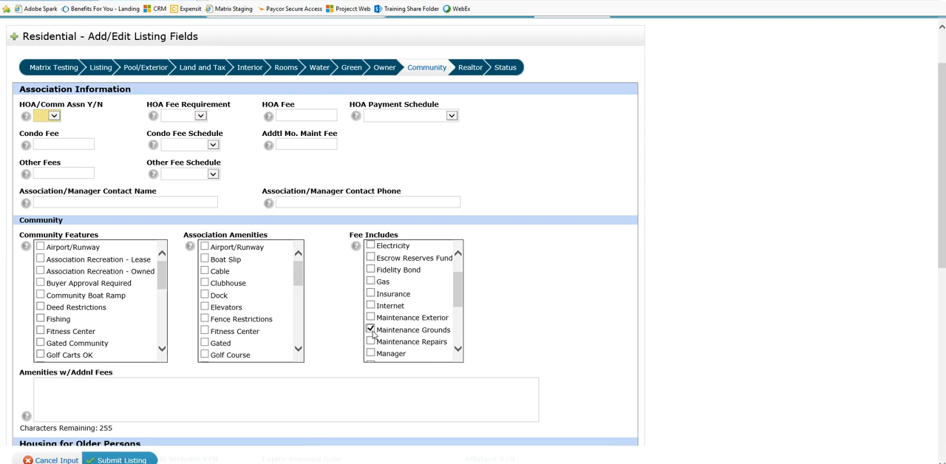
scroll(373, 296, down, 3)
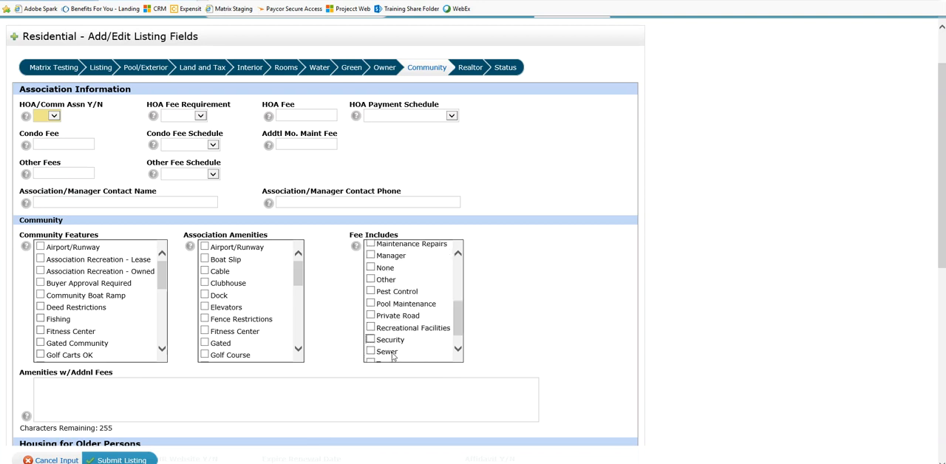
click(370, 340)
Review the Housing for Older Persons fields, checking the choices for Housing for Older Persons Y/N and leaving it blank
scroll(510, 312, down, 2)
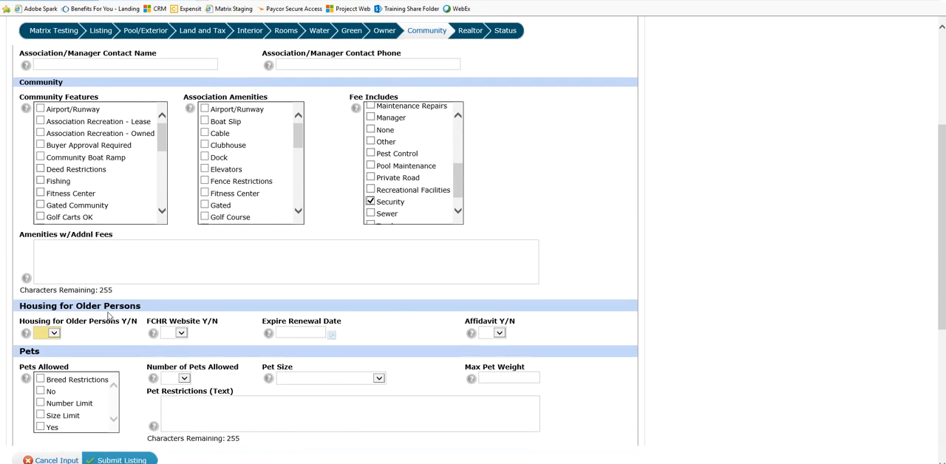
scroll(122, 326, down, 1)
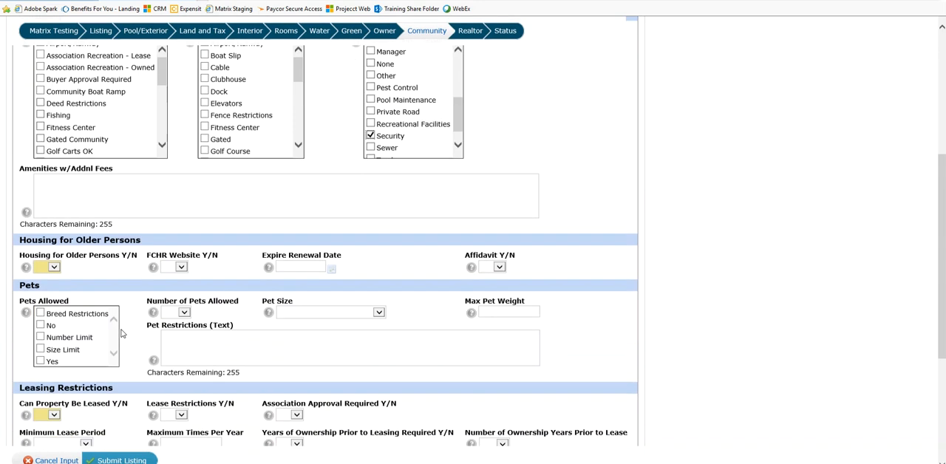
click(56, 267)
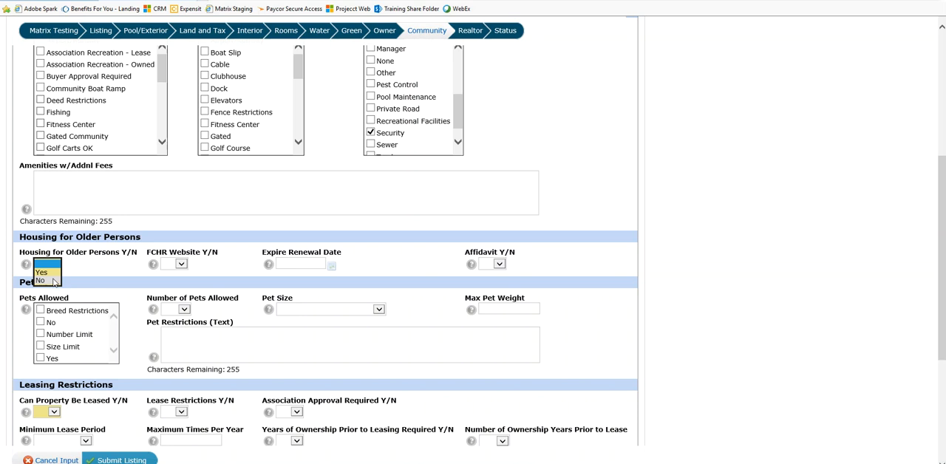
click(53, 282)
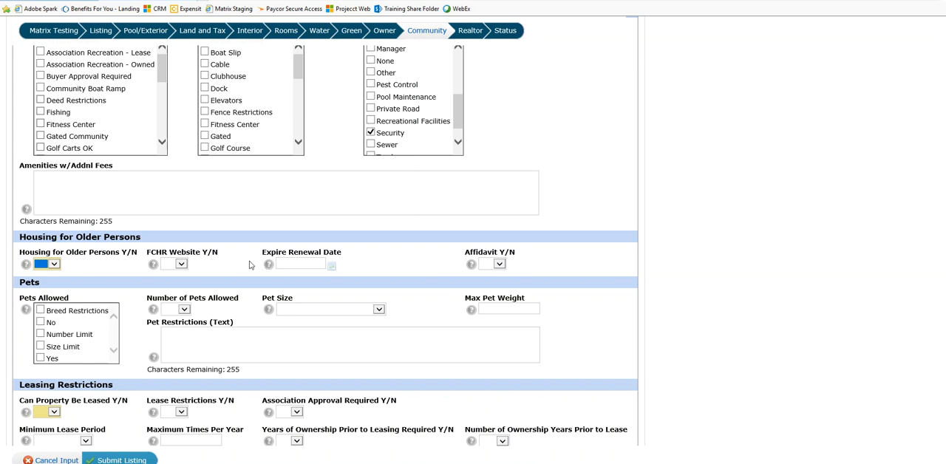
key(ctrl)
key(ctrl)
key(ctrl)
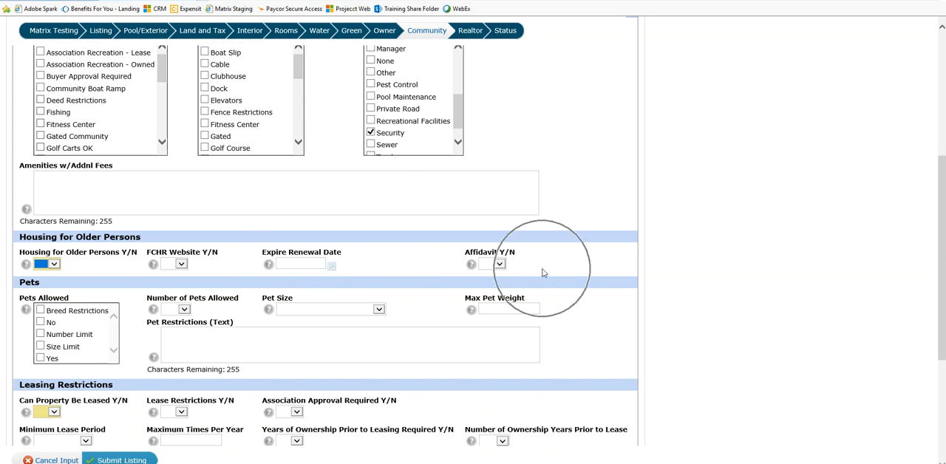
key(ctrl)
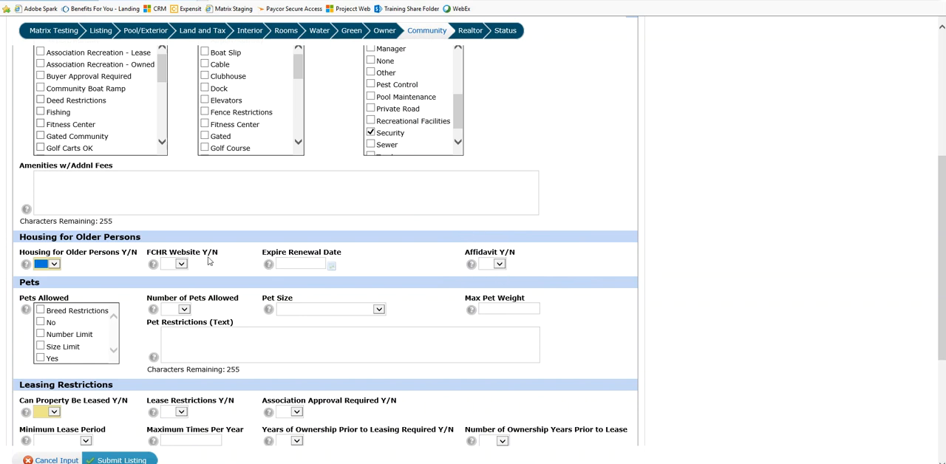
key(ctrl)
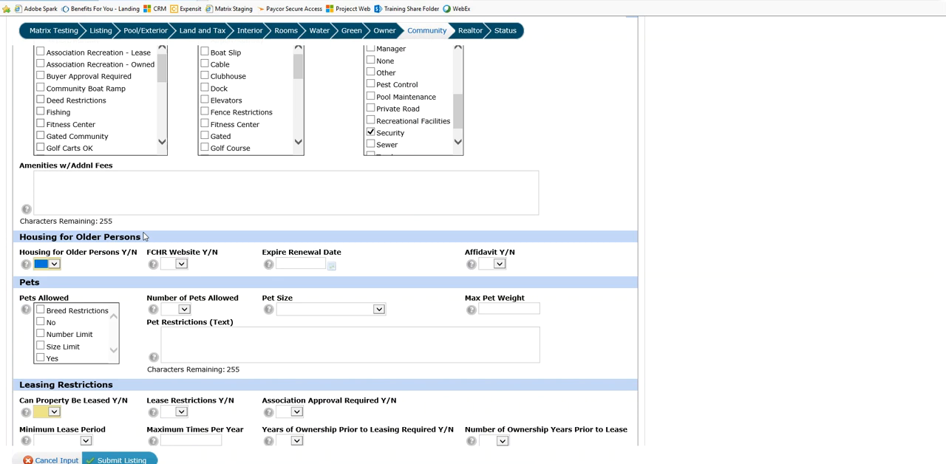
Under Pets Allowed, select Yes, Breed Restrictions and Size Limit
scroll(141, 288, down, 1)
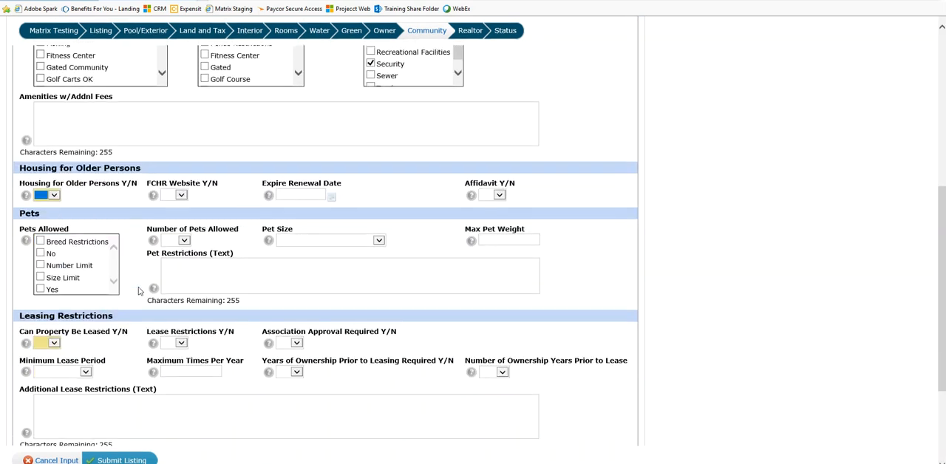
key(ctrl)
key(ctrl)
key(ctrl)
click(41, 289)
click(41, 242)
click(42, 278)
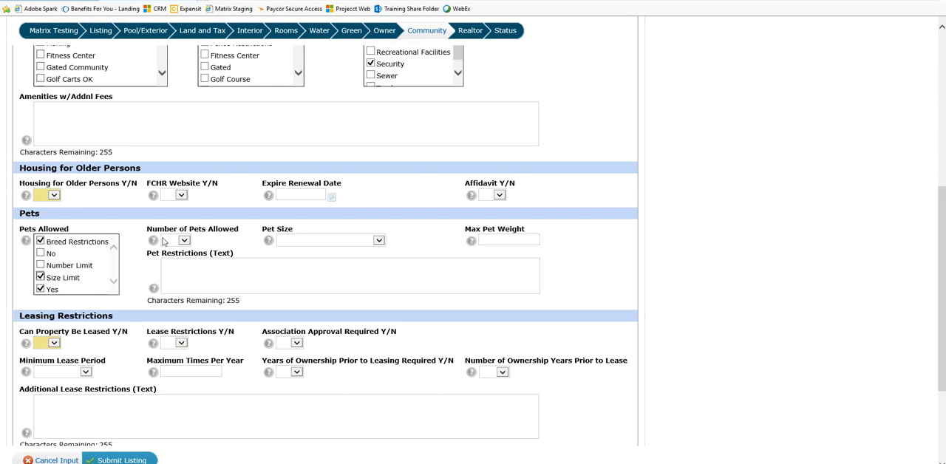
Check the choices offered for Number of Pets Allowed and Pet Size, leaving both fields blank
key(ctrl)
key(ctrl)
key(ctrl)
click(185, 241)
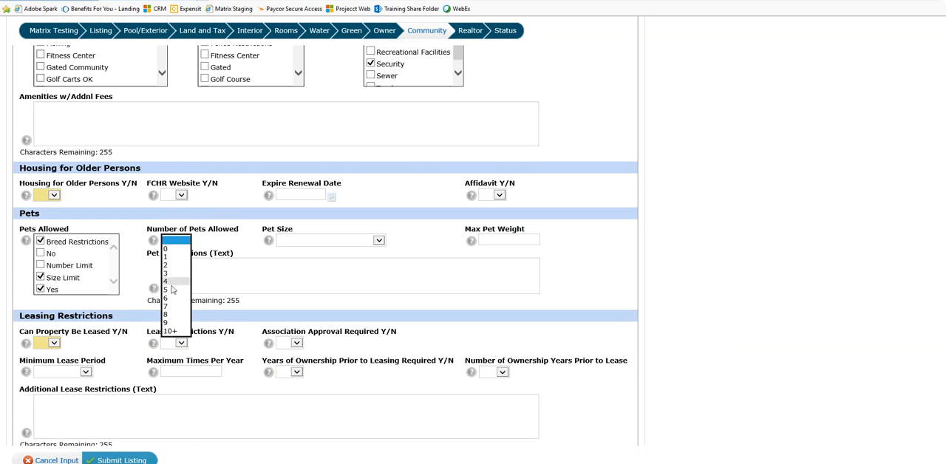
click(174, 240)
key(ctrl)
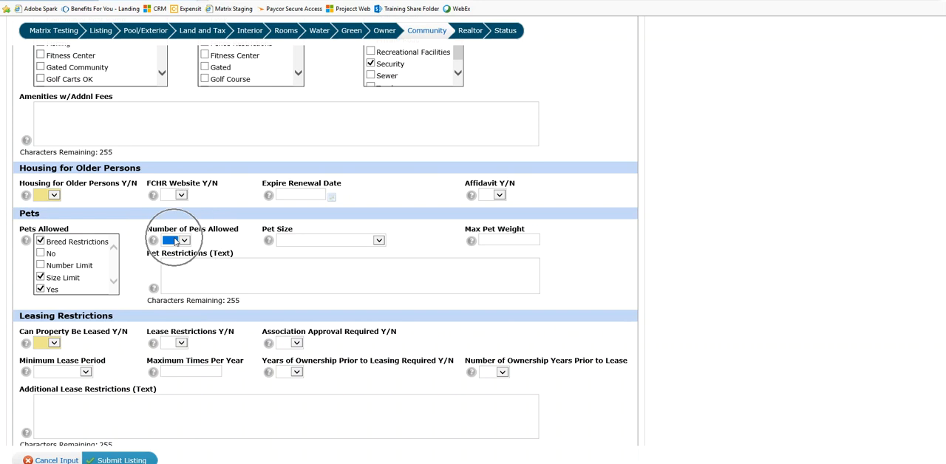
click(379, 241)
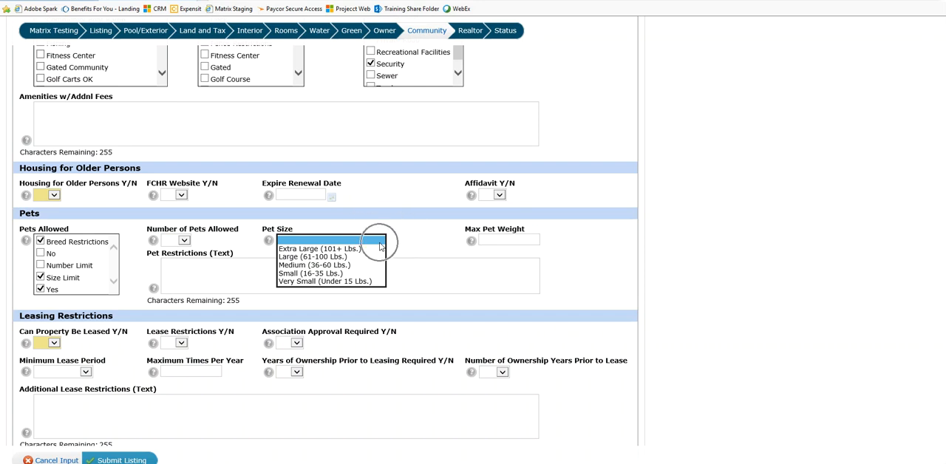
click(433, 250)
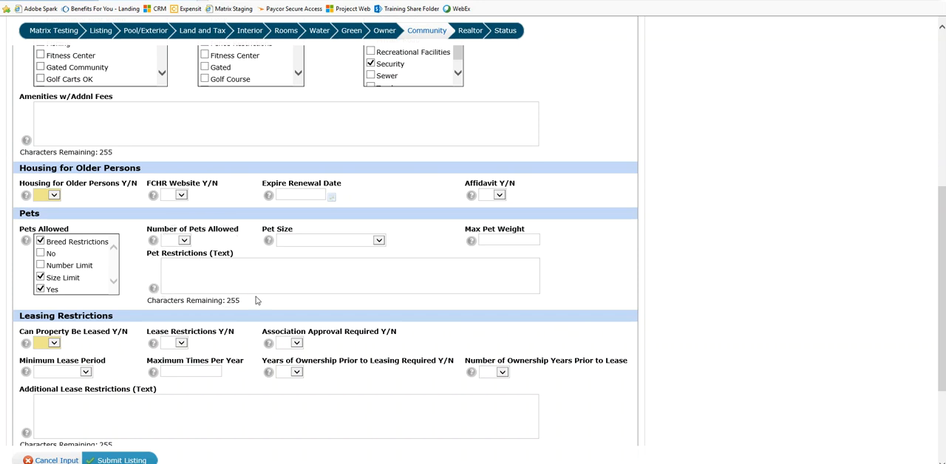
Look over the Leasing Restrictions fields at the end of the Community section and return to the section's start
scroll(244, 275, down, 3)
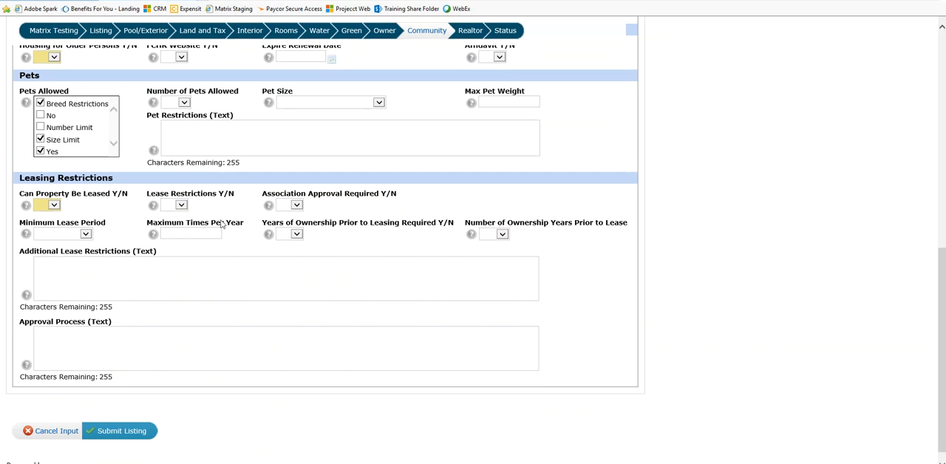
scroll(406, 327, up, 3)
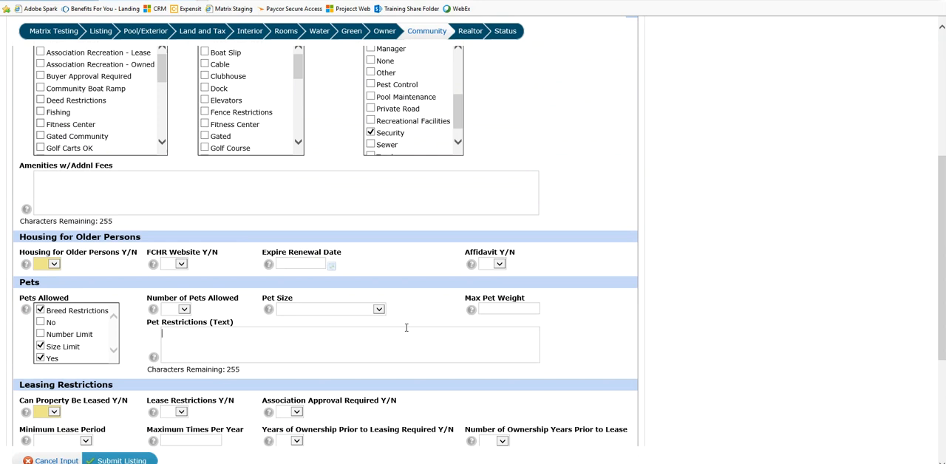
scroll(521, 297, up, 4)
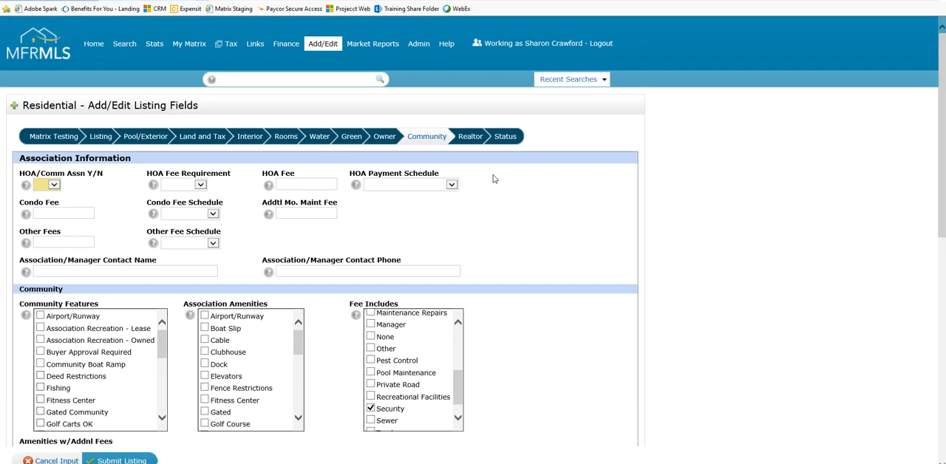
Go to the Realtor section and look through the full list of Financing Available options
click(471, 139)
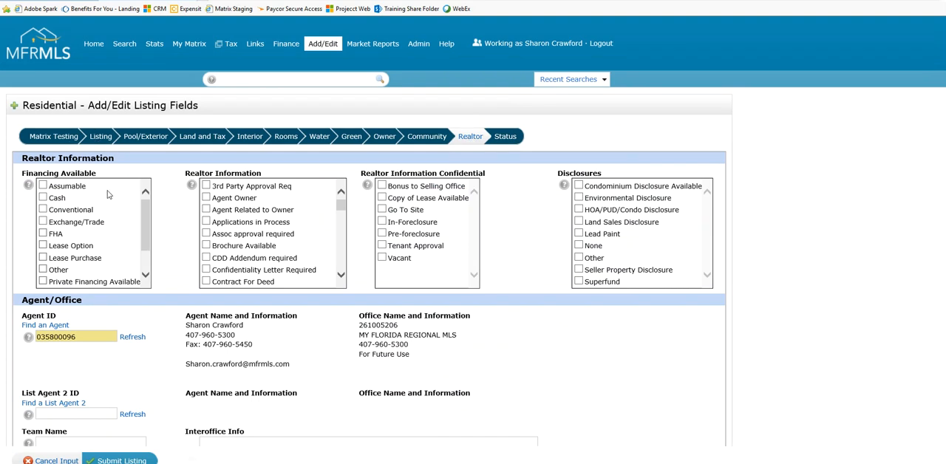
drag(145, 212, 147, 258)
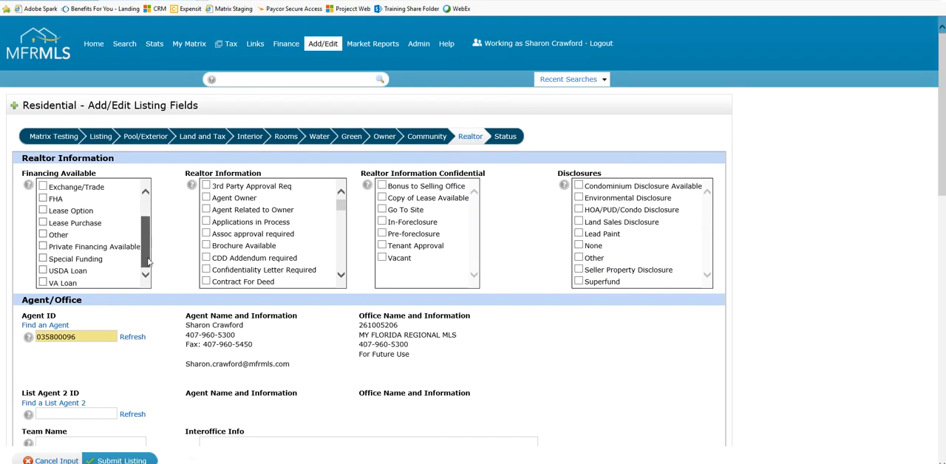
drag(148, 259, 138, 213)
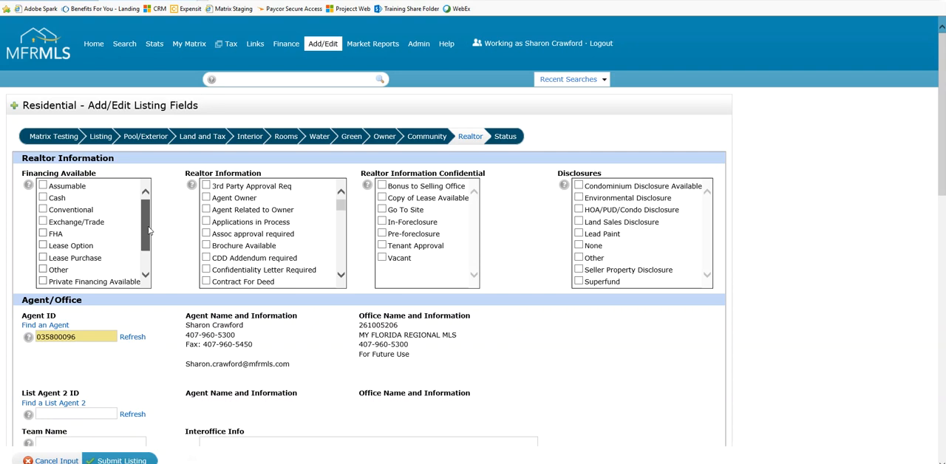
drag(145, 211, 118, 188)
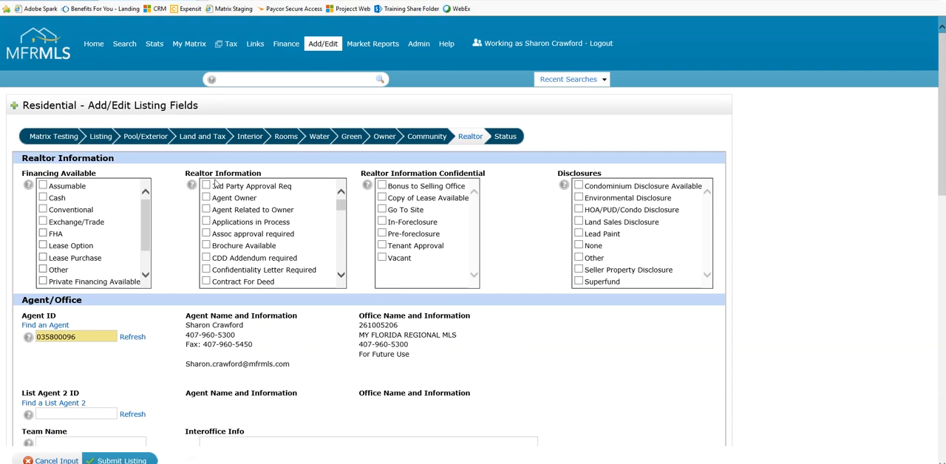
Review the Realtor Information, Realtor Information Confidential and Disclosures options without selecting any
mouse_move(341, 205)
mouse_down()
mouse_move(340, 267)
mouse_move(339, 198)
mouse_up()
key(ctrl)
key(ctrl)
key(ctrl)
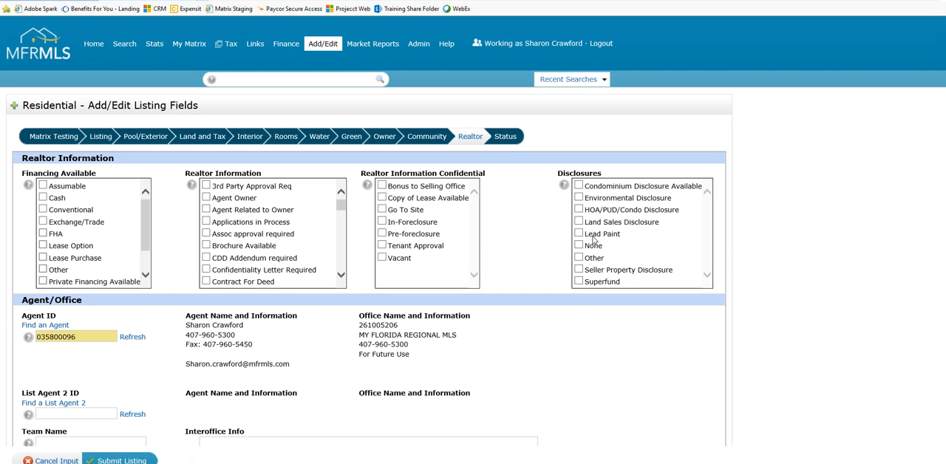
Review the Agent/Office and Compensation fields, checking the Dual/Variable Compensation choices and leaving that field blank
scroll(593, 240, down, 2)
key(ctrl)
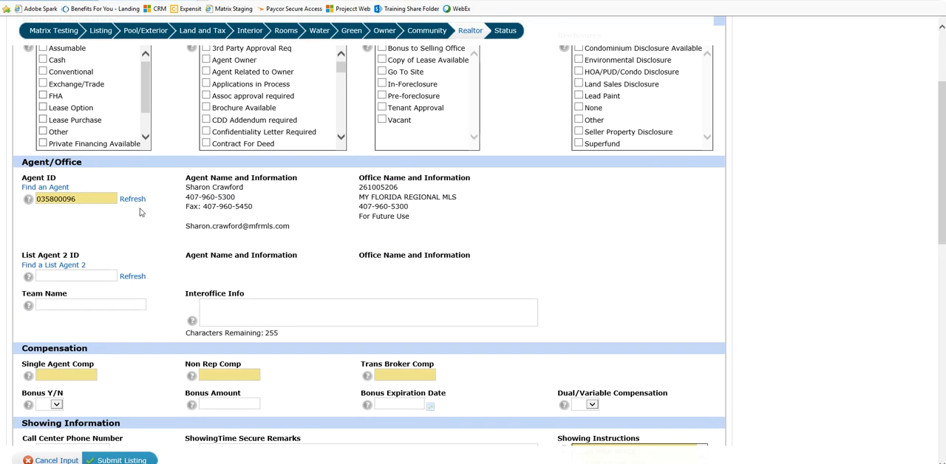
scroll(141, 213, down, 2)
key(ctrl)
key(ctrl)
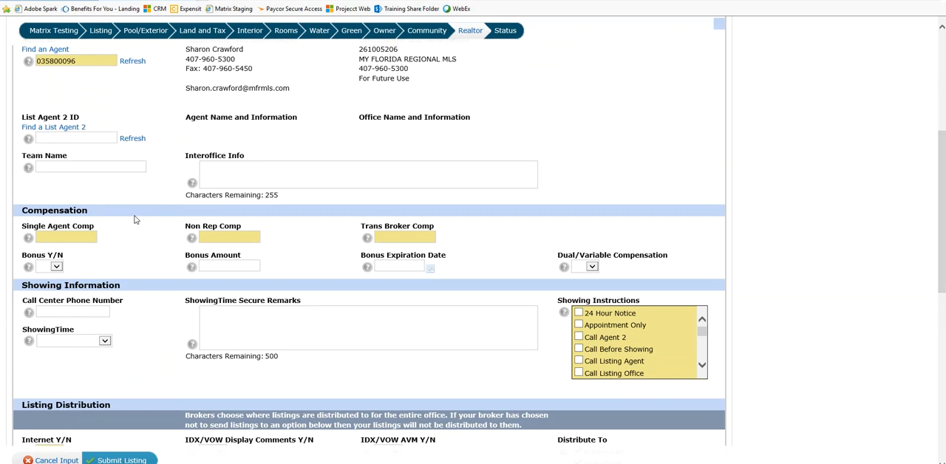
click(593, 267)
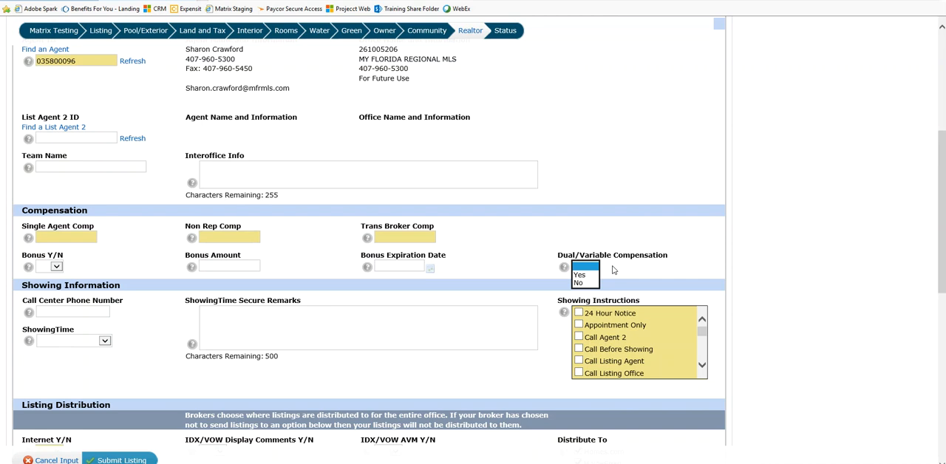
click(613, 271)
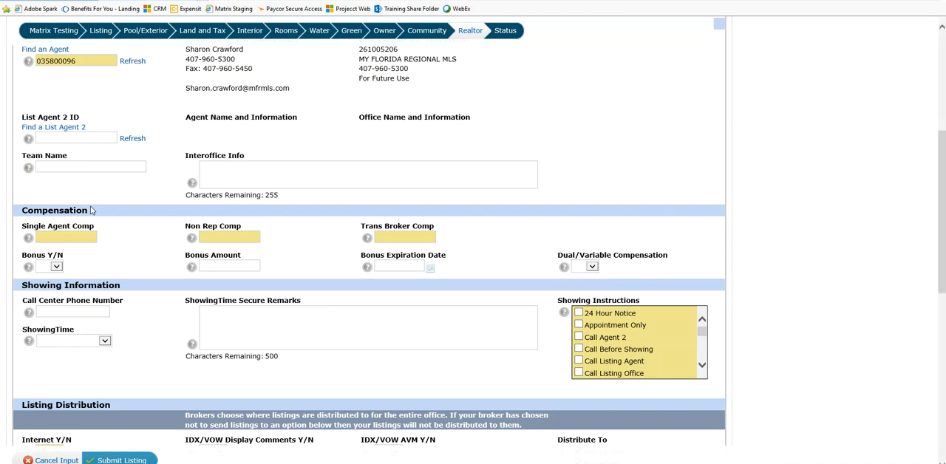
Review the Listing Distribution fields, briefly highlighting the Listing Distribution heading and the IDX/VOW label
scroll(129, 249, down, 2)
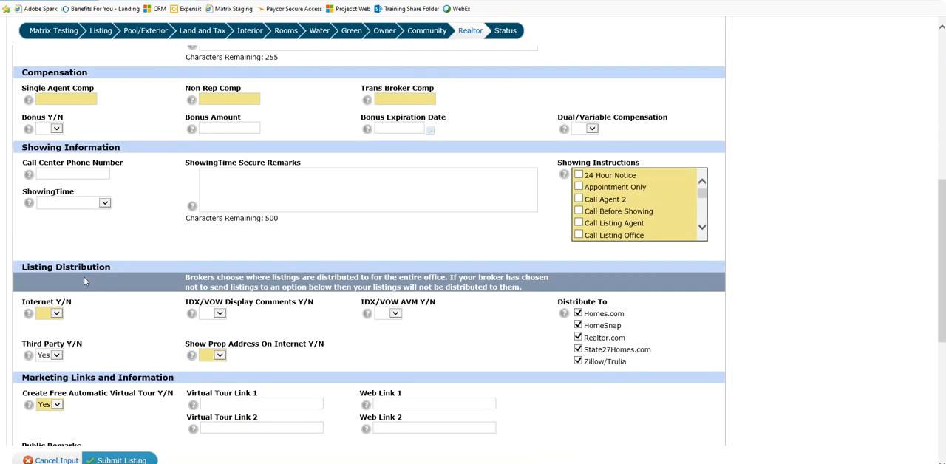
scroll(129, 249, down, 1)
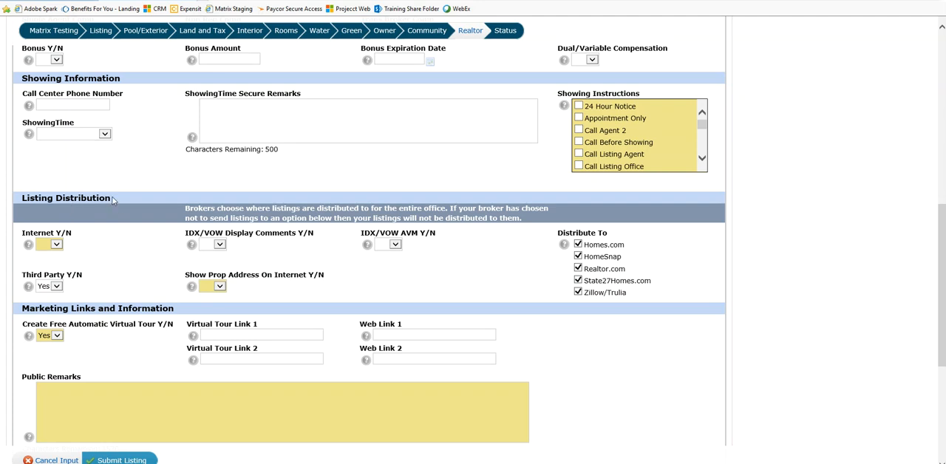
drag(112, 198, 21, 198)
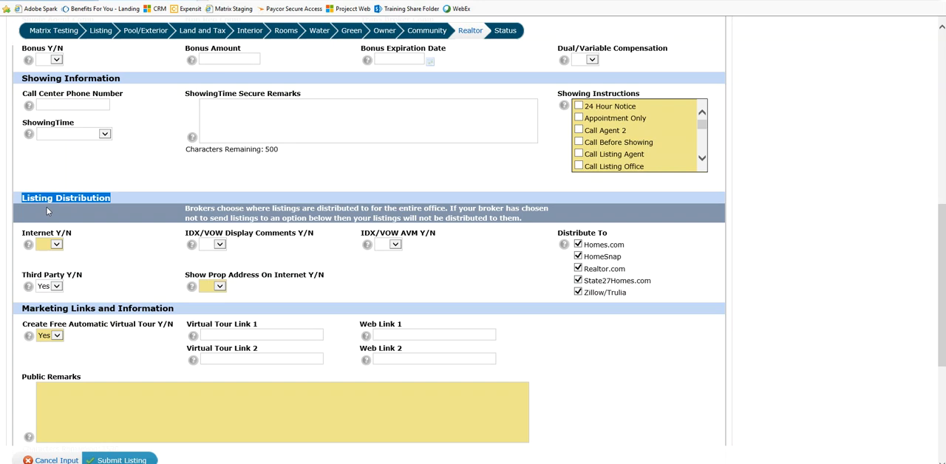
click(131, 247)
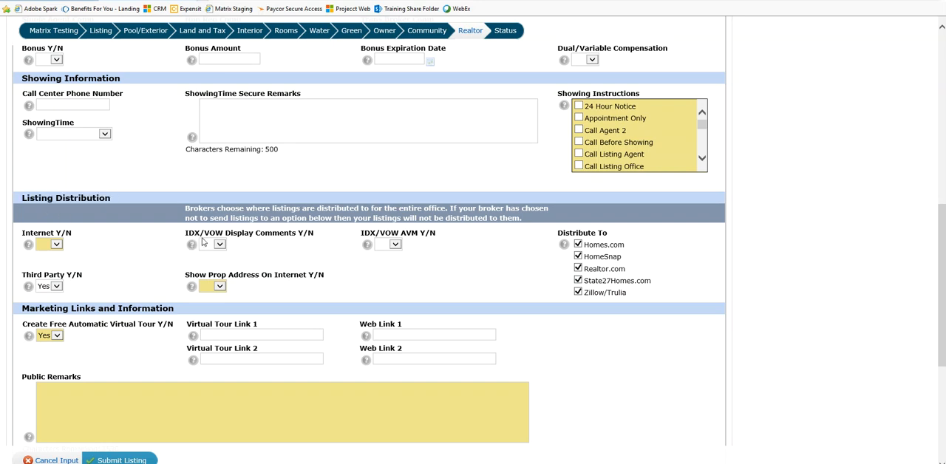
drag(223, 233, 184, 234)
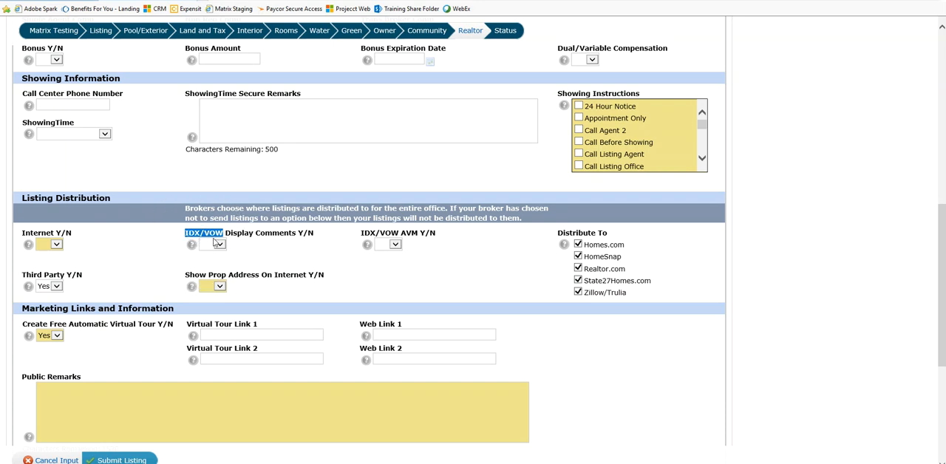
click(135, 219)
click(205, 217)
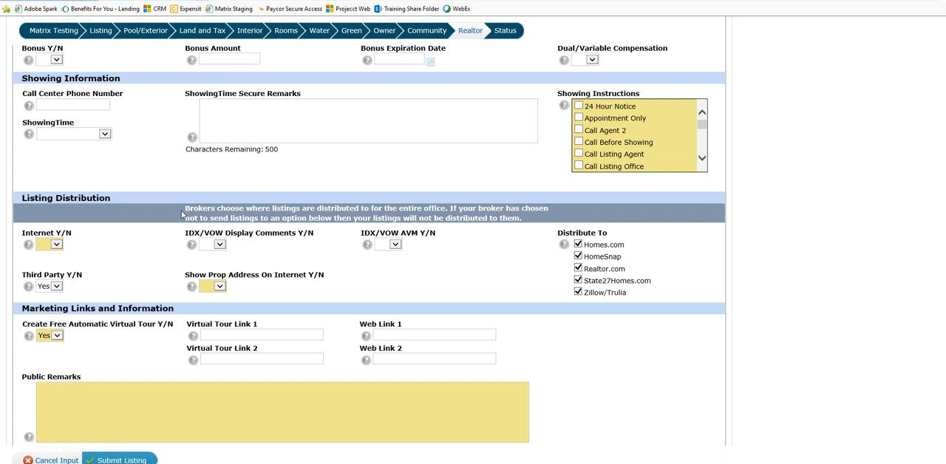
Check the Yes and No choices of the Internet Y/N field in Listing Distribution without picking one
click(49, 248)
click(58, 246)
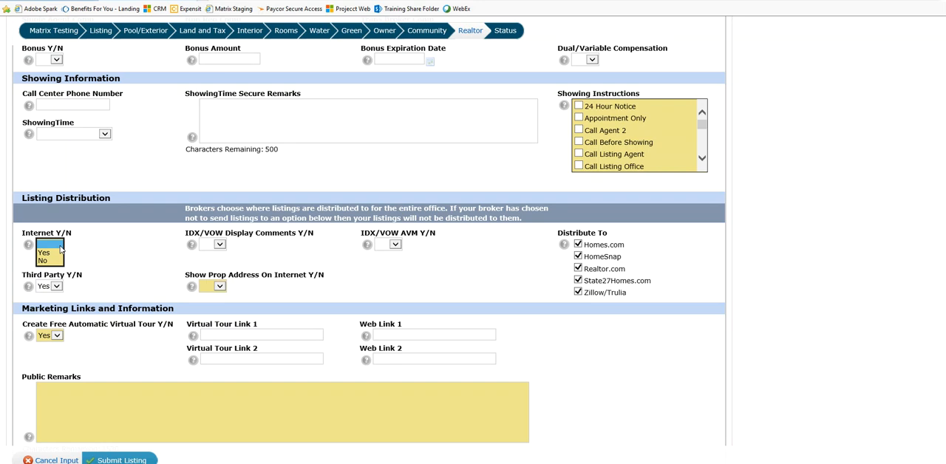
click(93, 250)
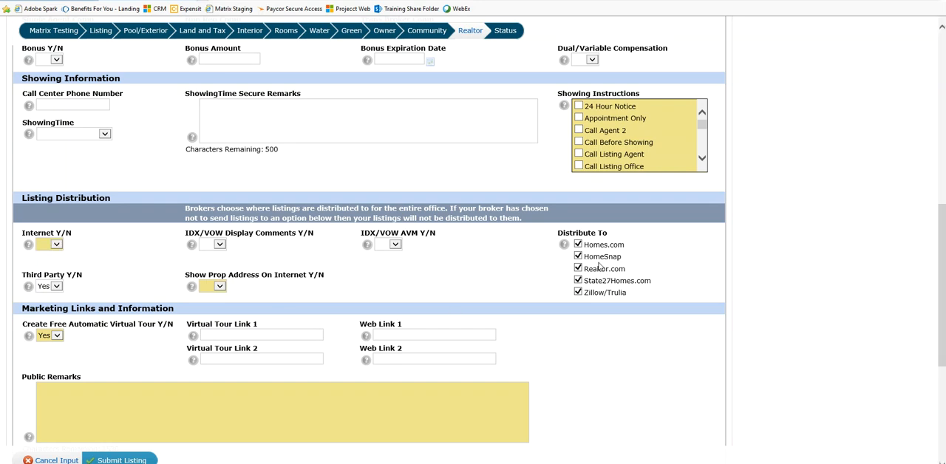
click(55, 247)
click(55, 246)
click(56, 247)
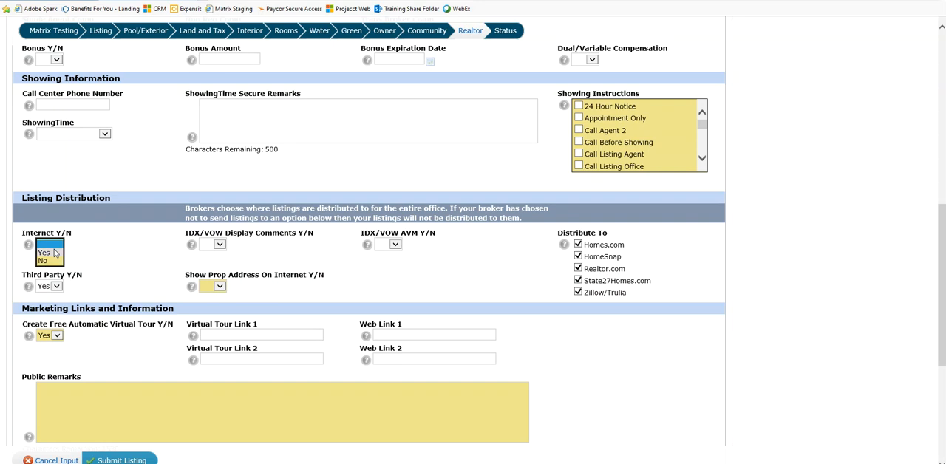
click(72, 295)
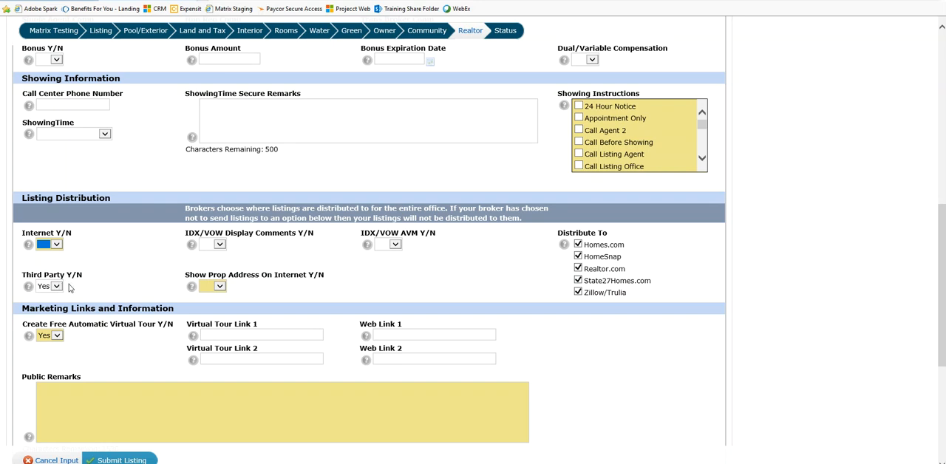
Read the field help for Third Party Y/N and close it
click(28, 287)
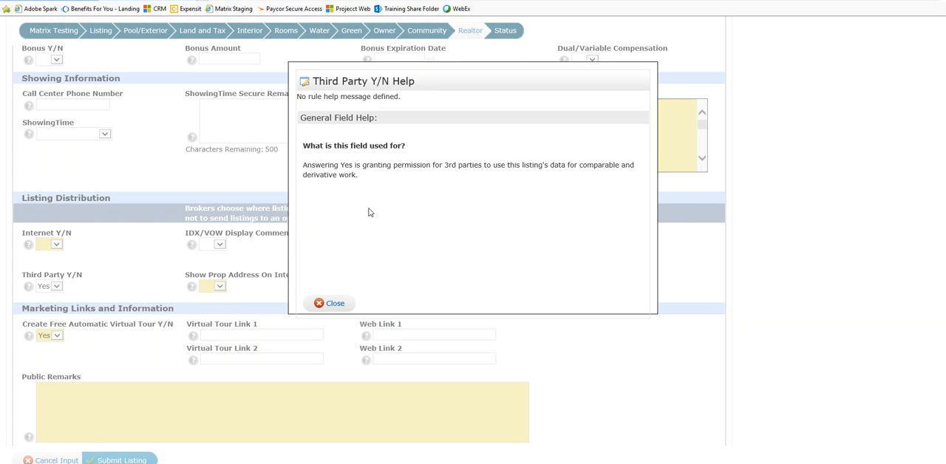
click(334, 305)
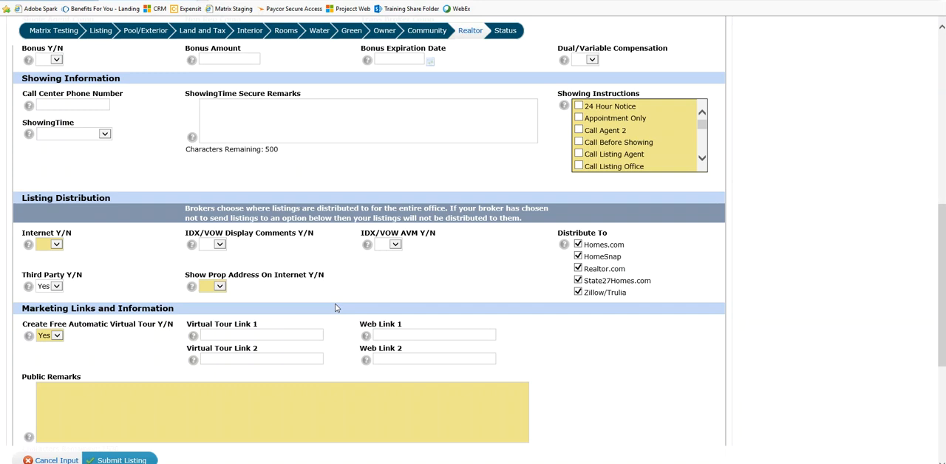
click(68, 284)
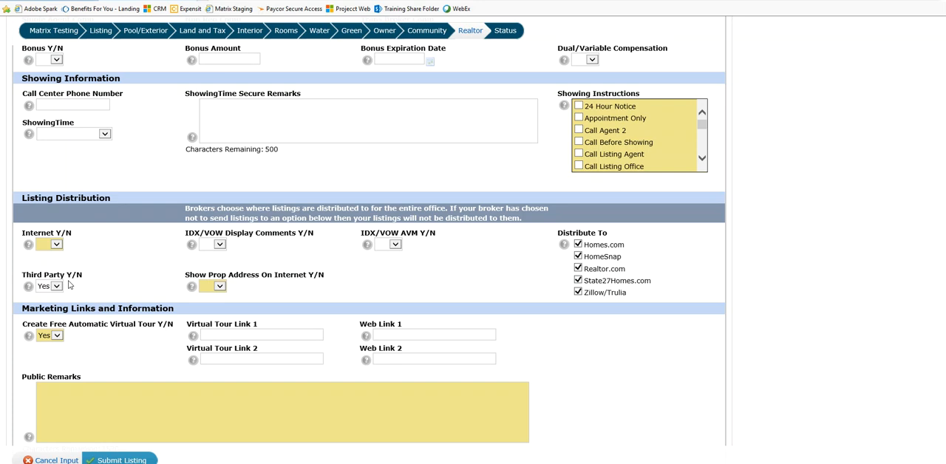
Review the IDX/VOW Display Comments Y/N field in Listing Distribution, leaving it blank
click(198, 242)
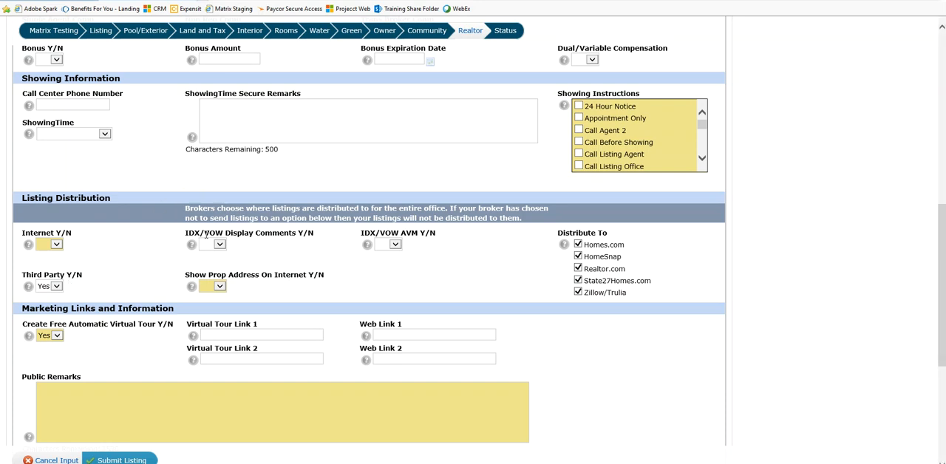
click(210, 236)
click(264, 241)
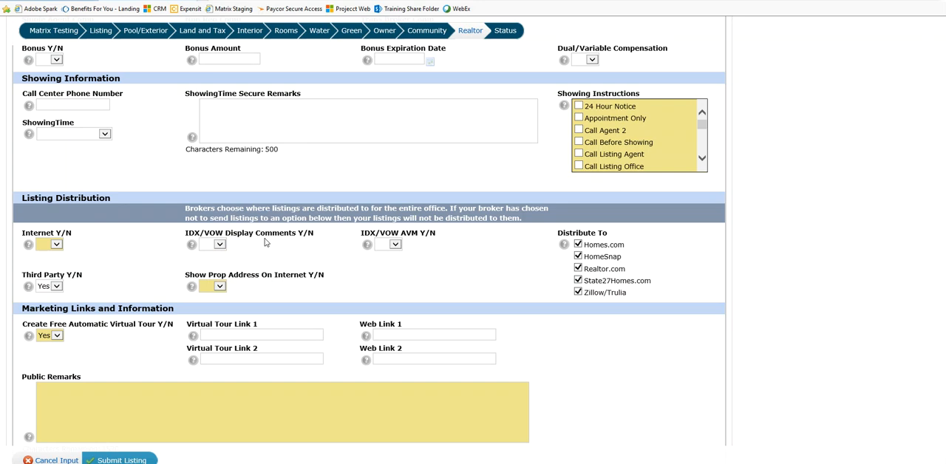
click(246, 242)
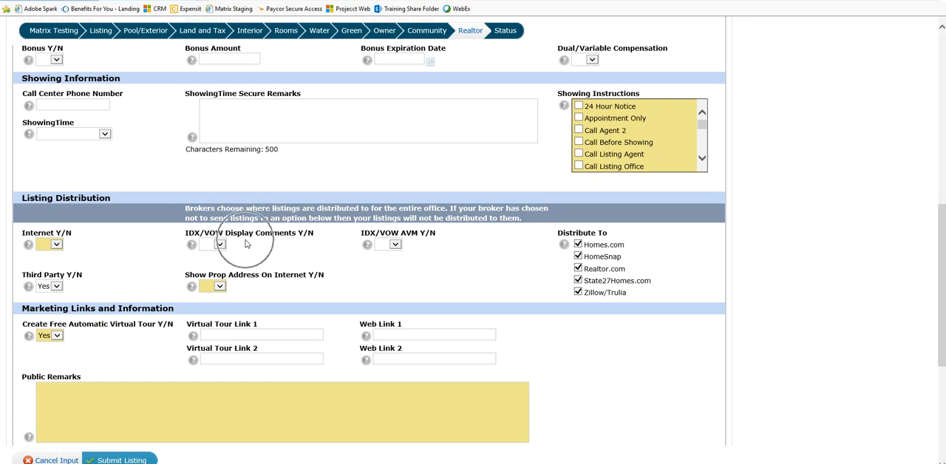
click(246, 242)
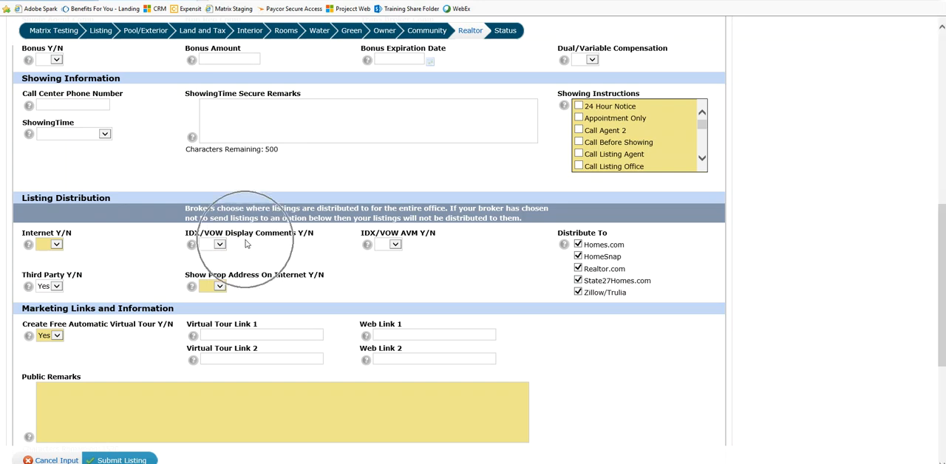
Review the IDX/VOW AVM Y/N field and the Show Prop Address On Internet Y/N choices, leaving both blank
click(377, 242)
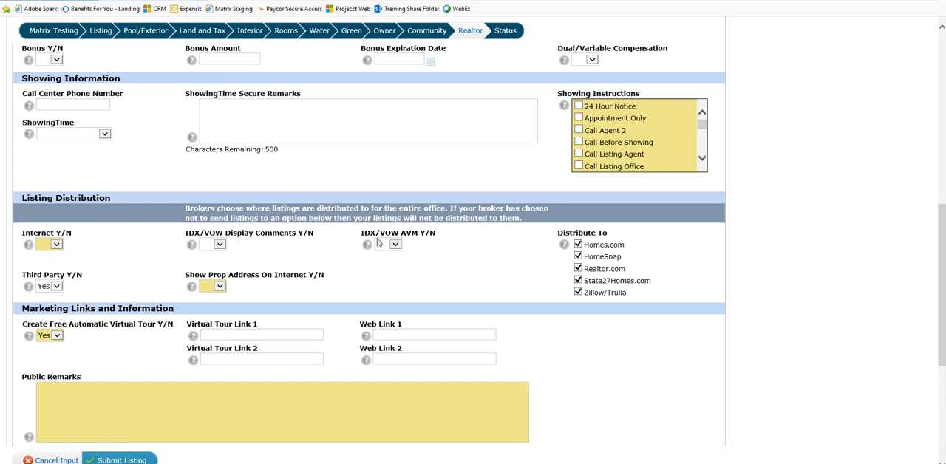
click(385, 239)
click(407, 239)
click(410, 238)
click(409, 238)
click(219, 288)
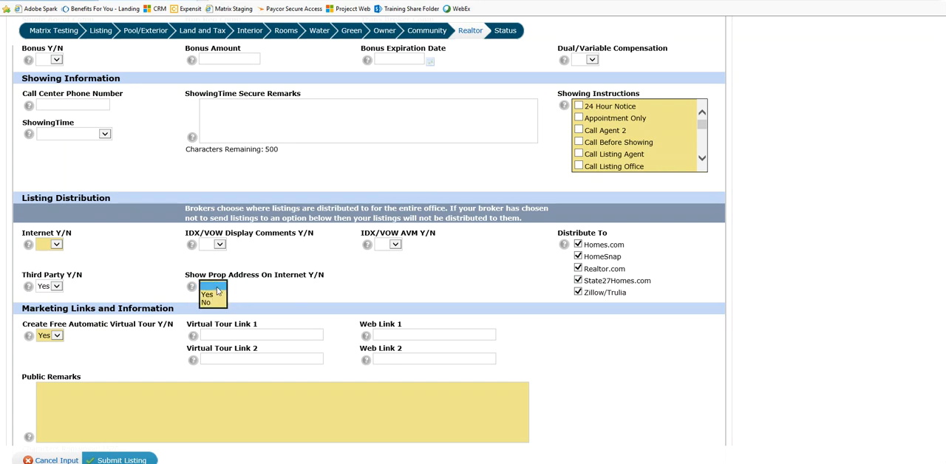
click(218, 291)
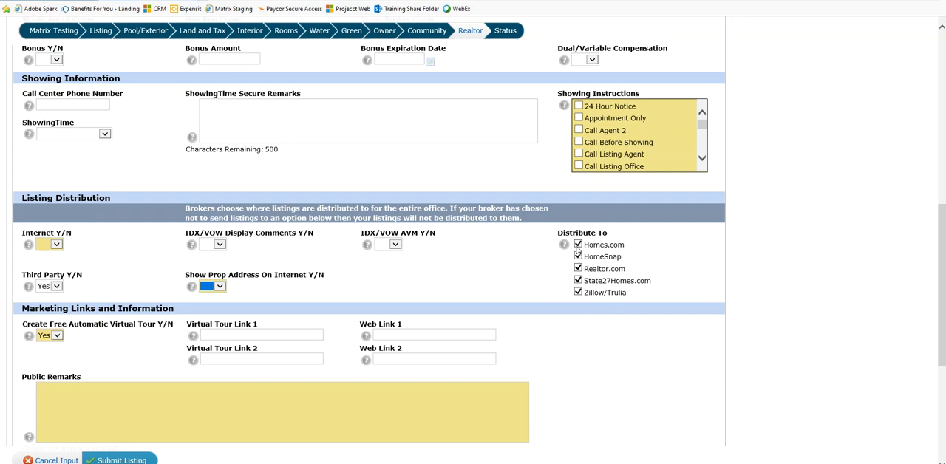
Set Internet Y/N to Yes, and look over the Marketing Links and remarks fields at the end of the Realtor section
click(54, 246)
click(55, 253)
scroll(620, 436, down, 2)
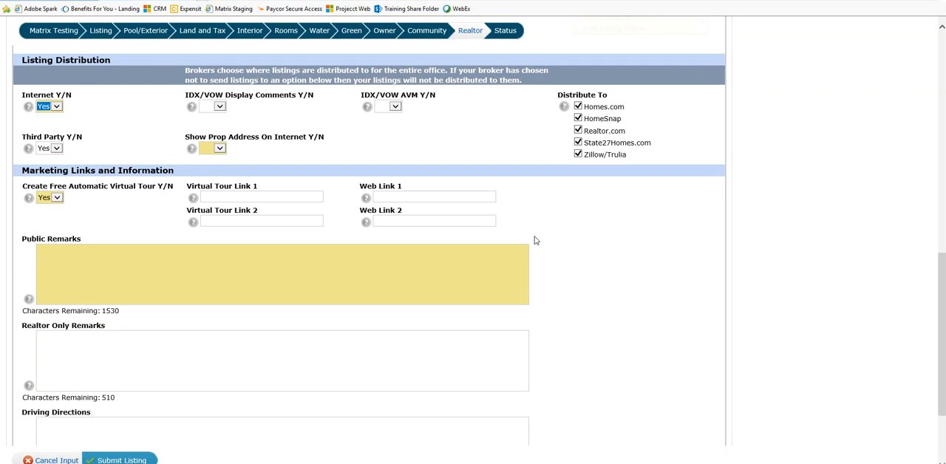
scroll(529, 255, down, 2)
scroll(515, 289, down, 1)
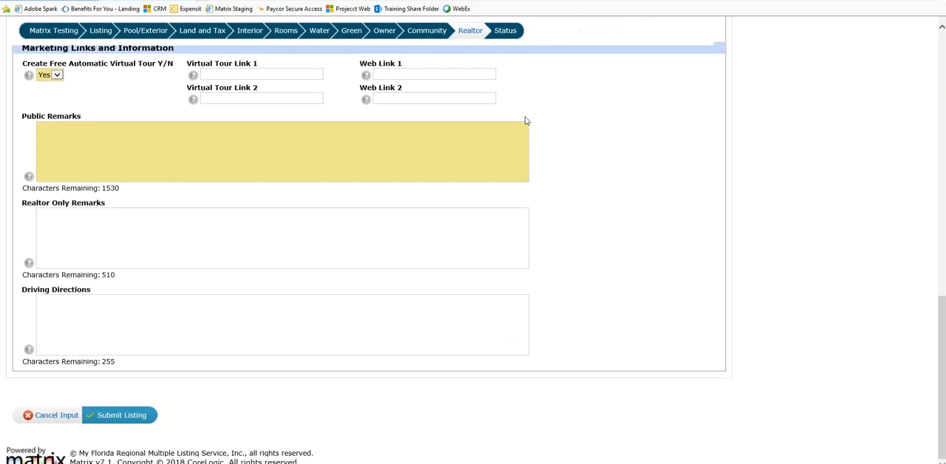
scroll(661, 239, up, 10)
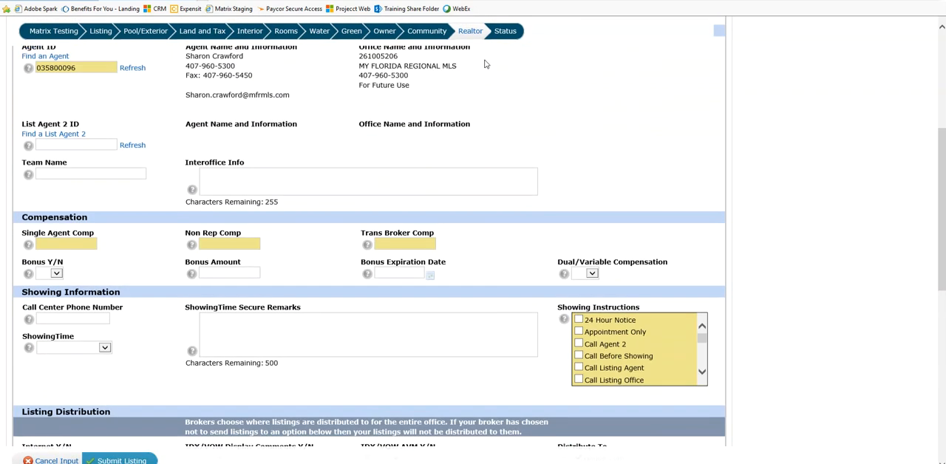
click(471, 34)
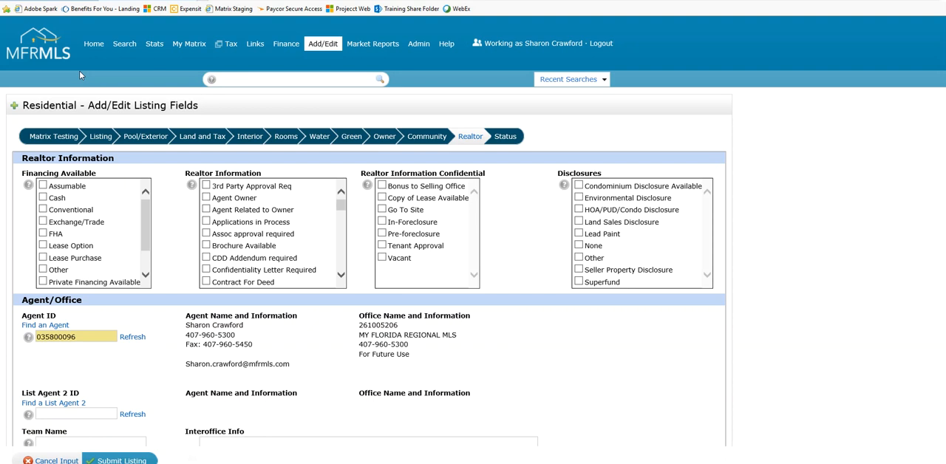
Leave the listing form for the home page and open the Residential Quick search
click(93, 44)
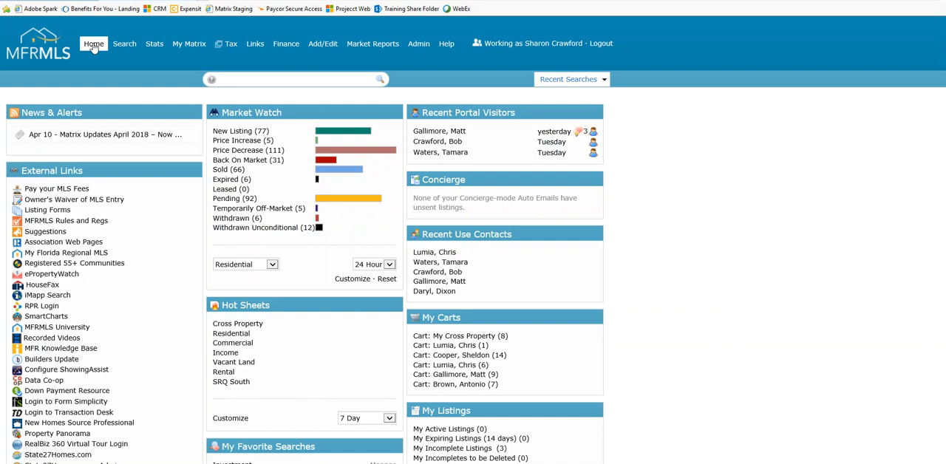
mouse_move(120, 46)
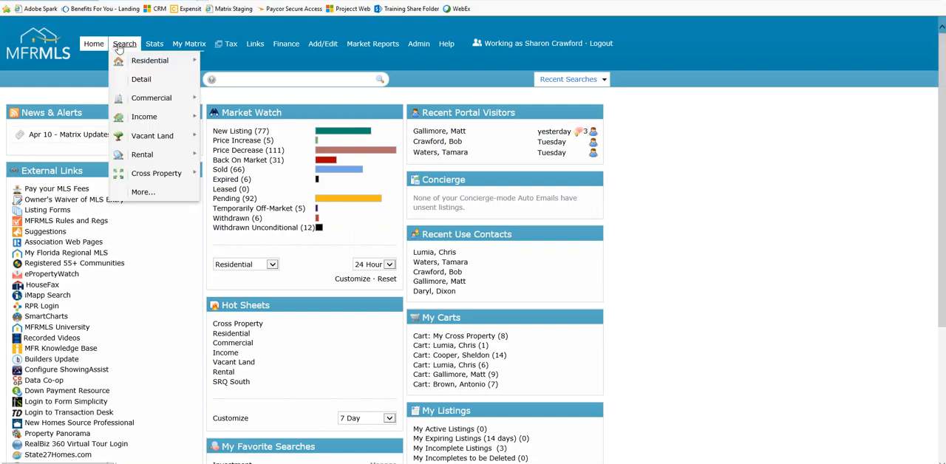
click(145, 66)
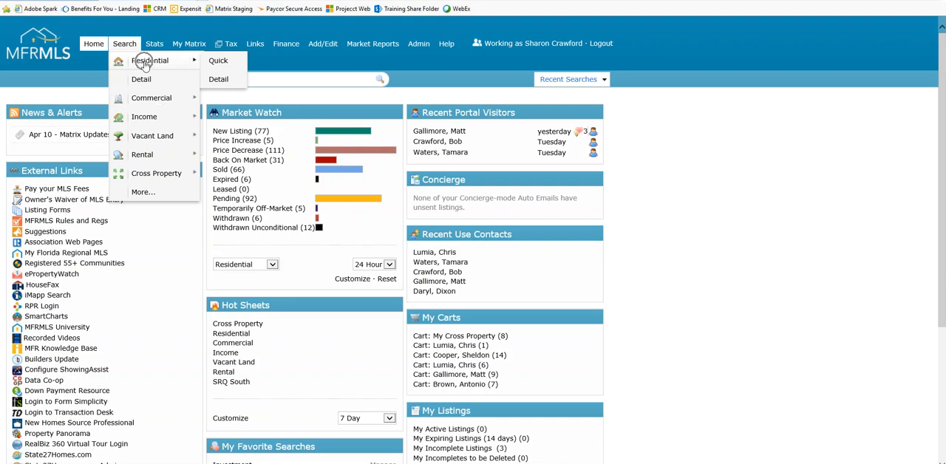
click(215, 64)
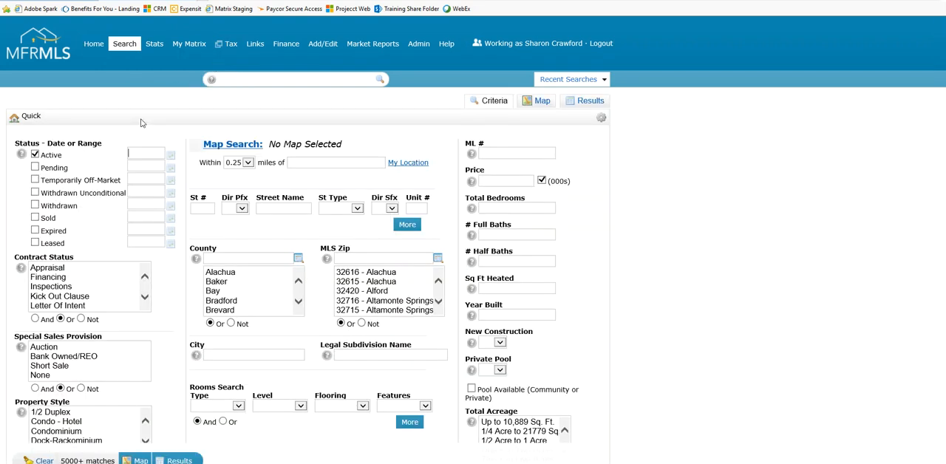
Try adding the Withdrawn Unconditional status to the search criteria, and clear it again
scroll(115, 214, down, 1)
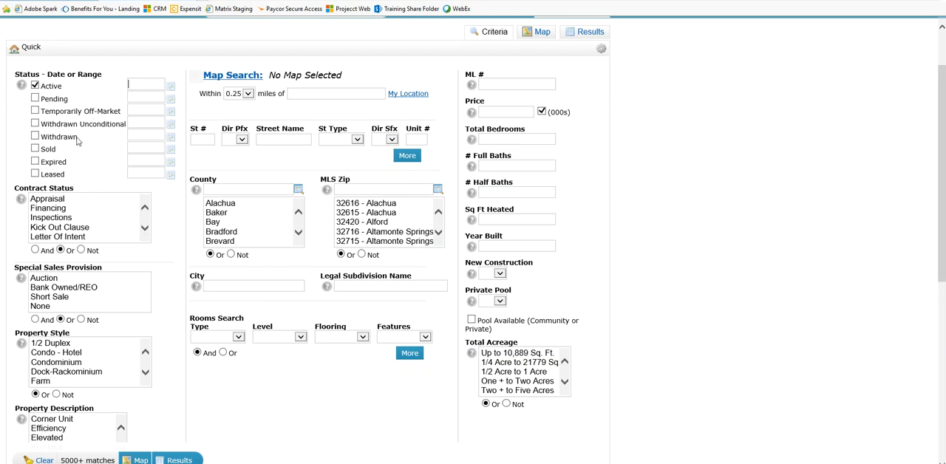
click(35, 125)
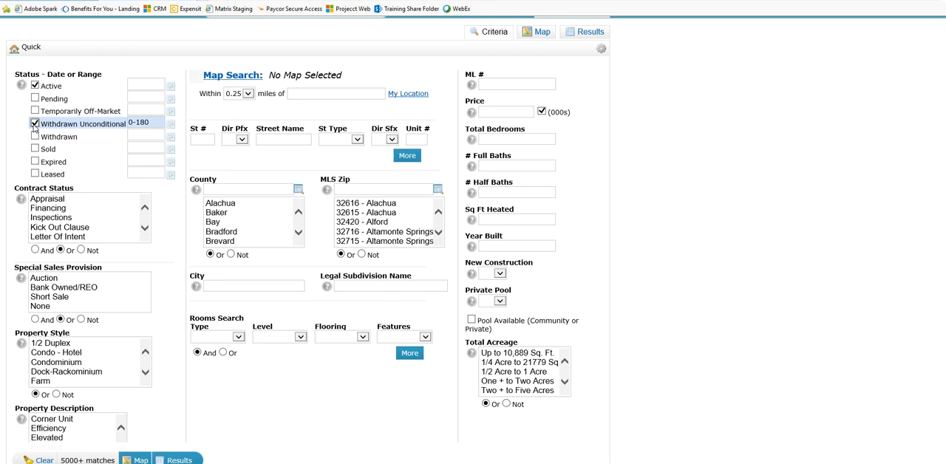
click(34, 124)
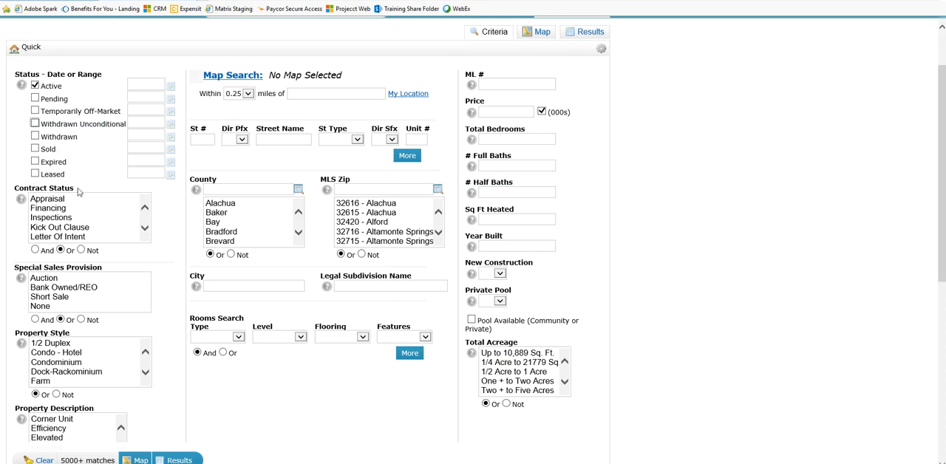
Look through the Property Style search options down to Single Family Residence and Townhouse without selecting any
scroll(160, 411, down, 1)
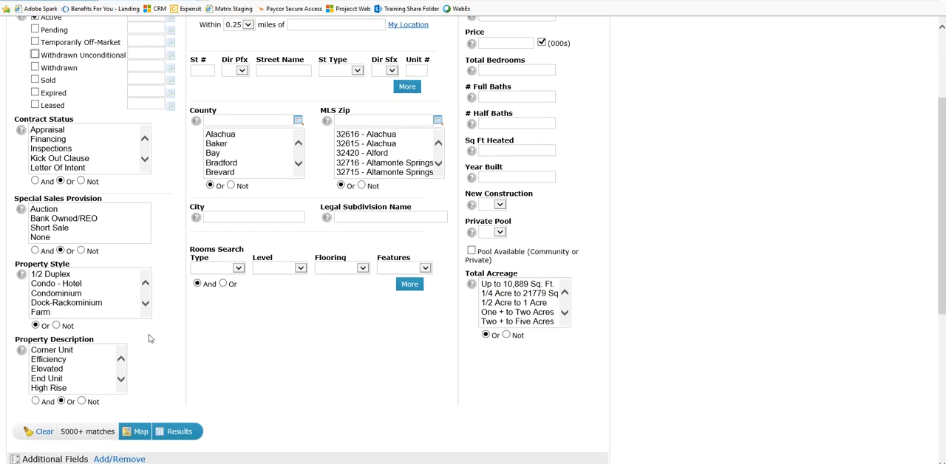
click(146, 303)
click(146, 304)
click(146, 303)
click(146, 303)
click(109, 305)
click(115, 303)
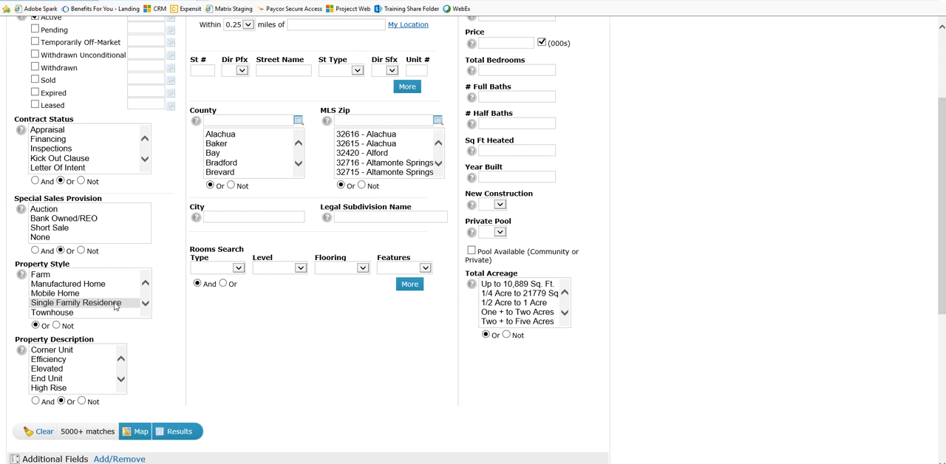
Look through the full list of Property Description search options and return to its start
scroll(138, 348, down, 1)
click(59, 274)
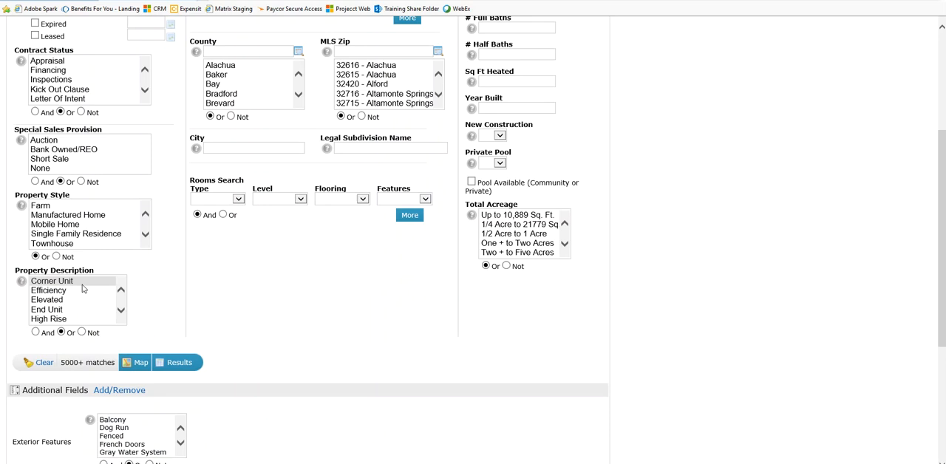
click(121, 312)
click(121, 312)
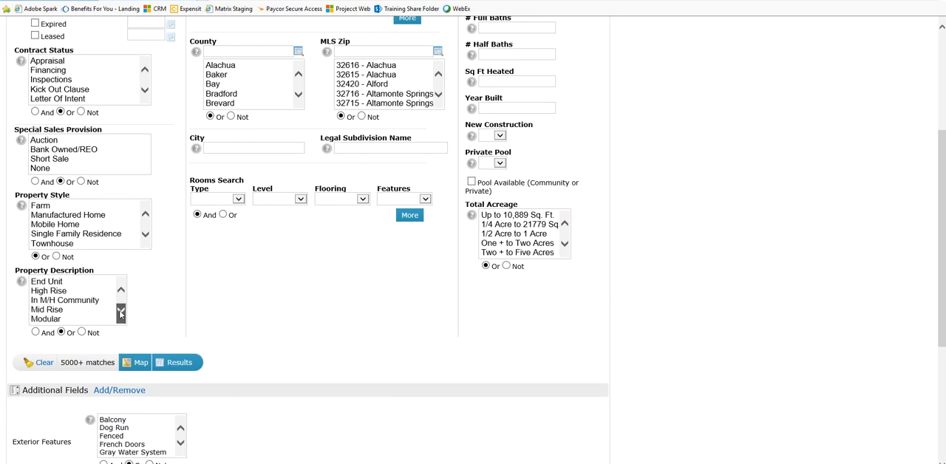
click(120, 312)
click(120, 312)
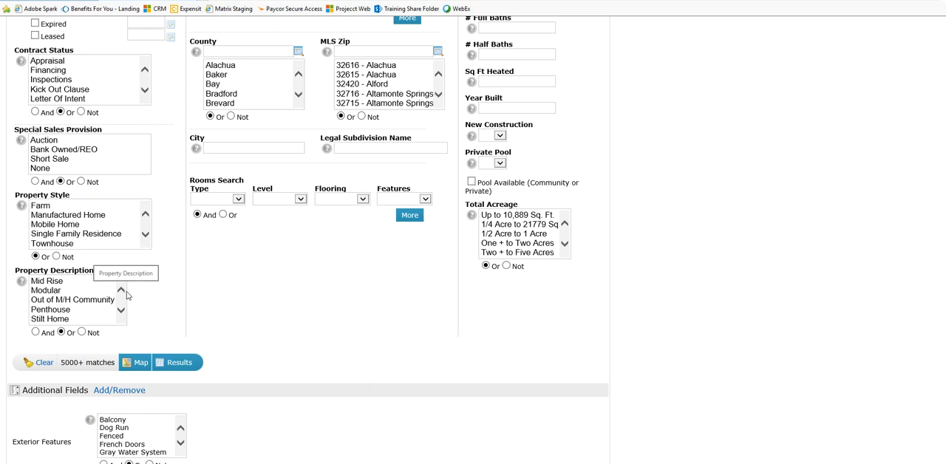
click(121, 289)
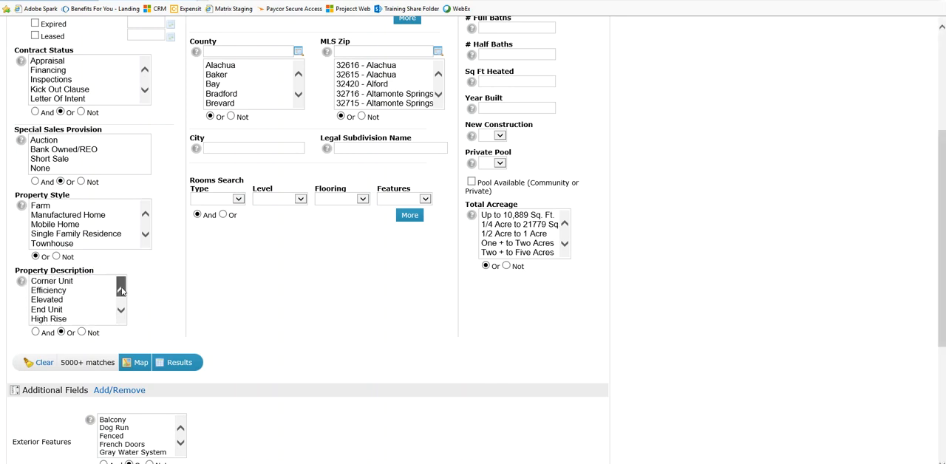
key(ctrl)
key(ctrl)
Open the Additional Fields setup, search the available fields for "Floors" and try to add Floors in Unit/Home
click(109, 392)
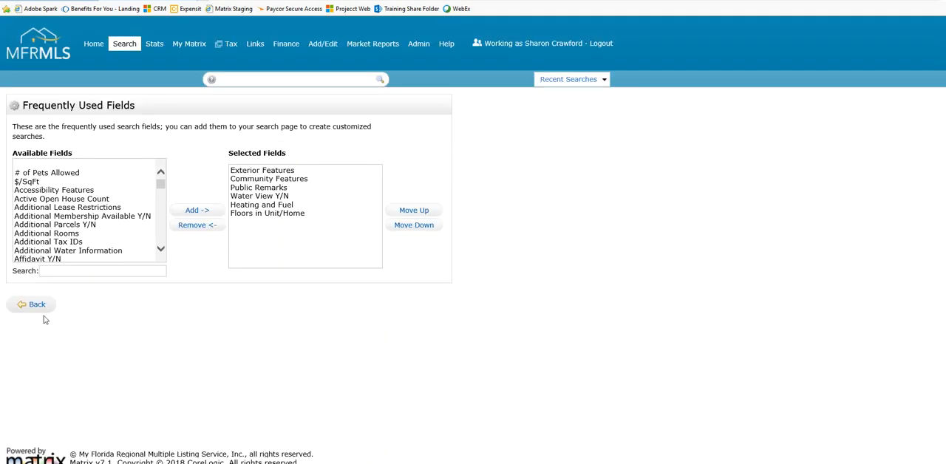
click(25, 274)
text(Floors)
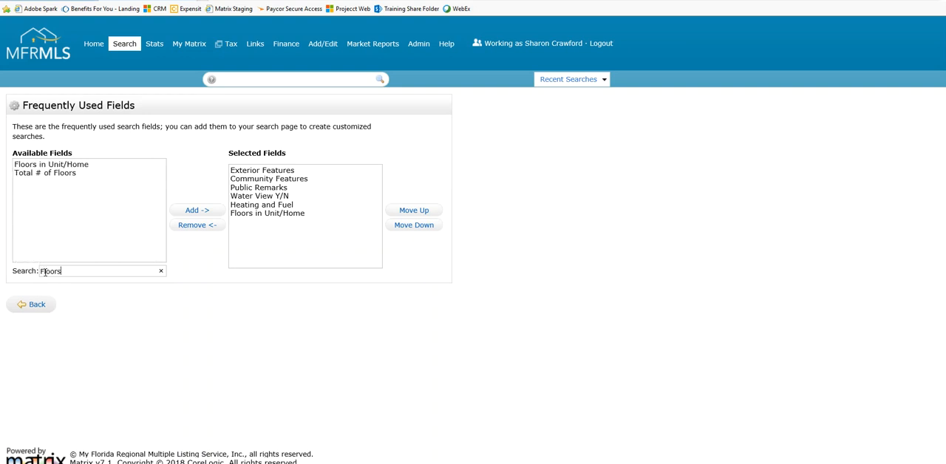
click(75, 167)
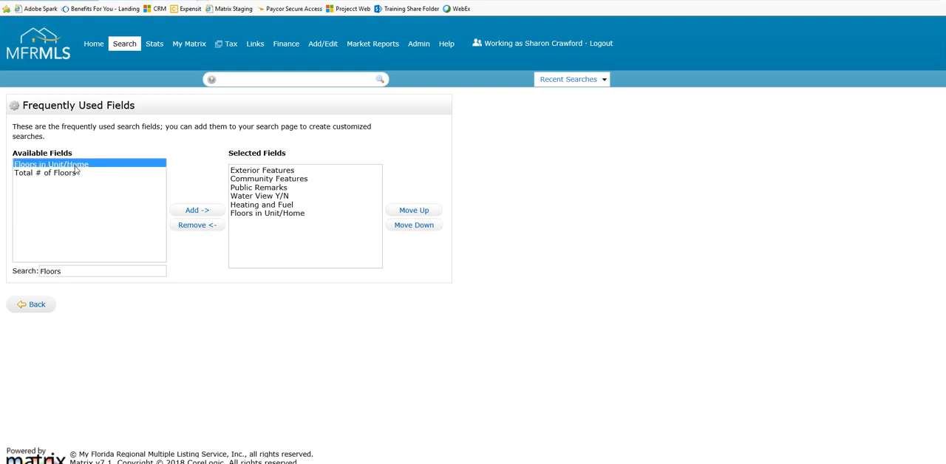
click(95, 167)
click(196, 212)
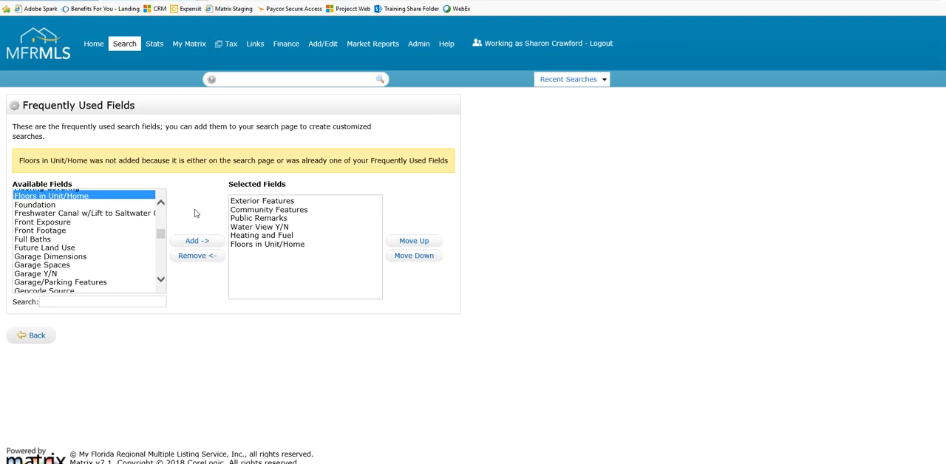
Point out Floors in Unit/Home among the selected fields, and return to the Quick search to review the Additional Fields
click(261, 251)
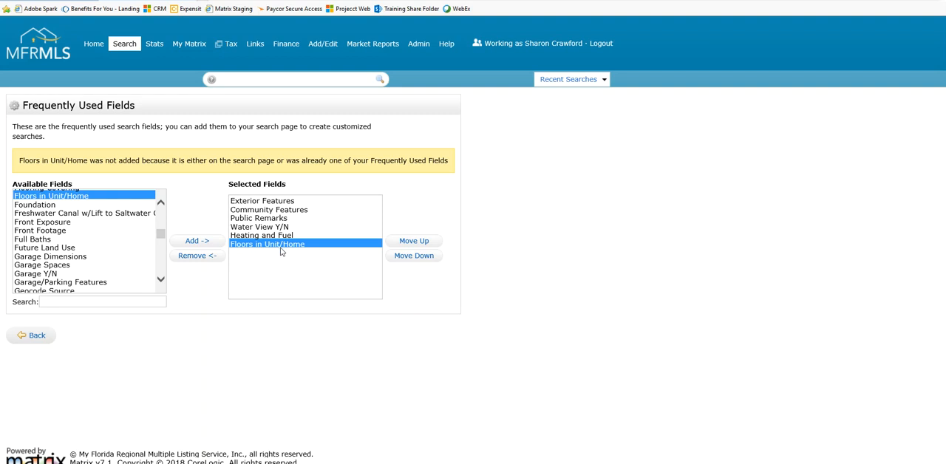
click(33, 338)
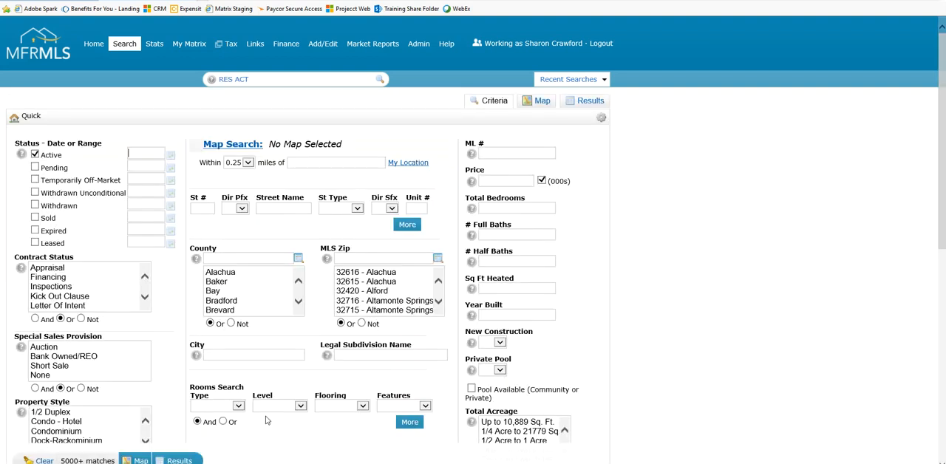
scroll(623, 363, down, 1)
scroll(623, 363, down, 5)
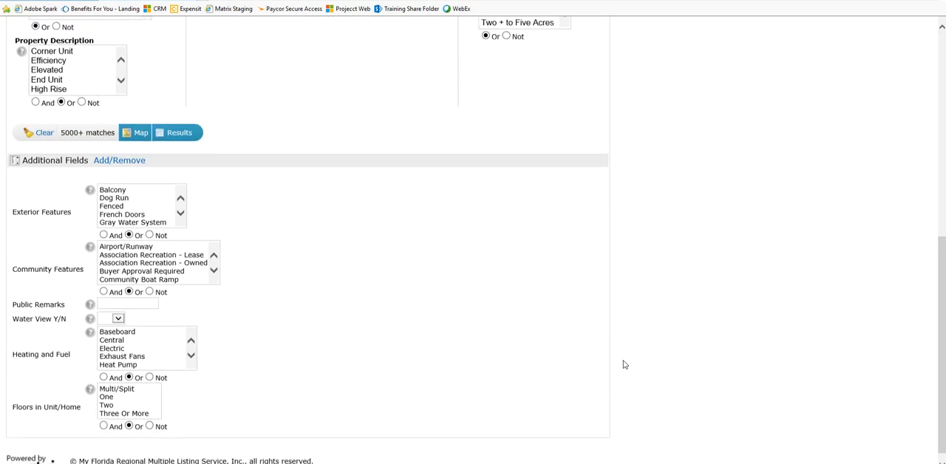
Select One as the Floors in Unit/Home search criterion in the Additional Fields
key(ctrl)
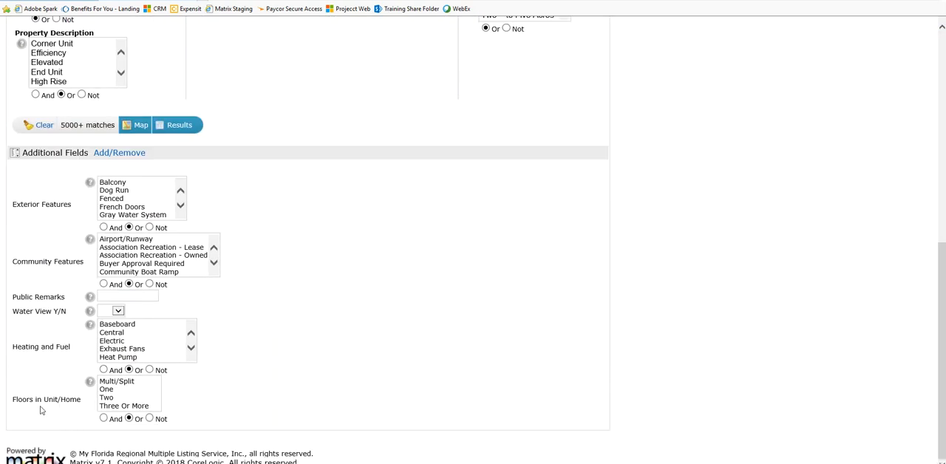
key(ctrl)
ctrl+click(115, 392)
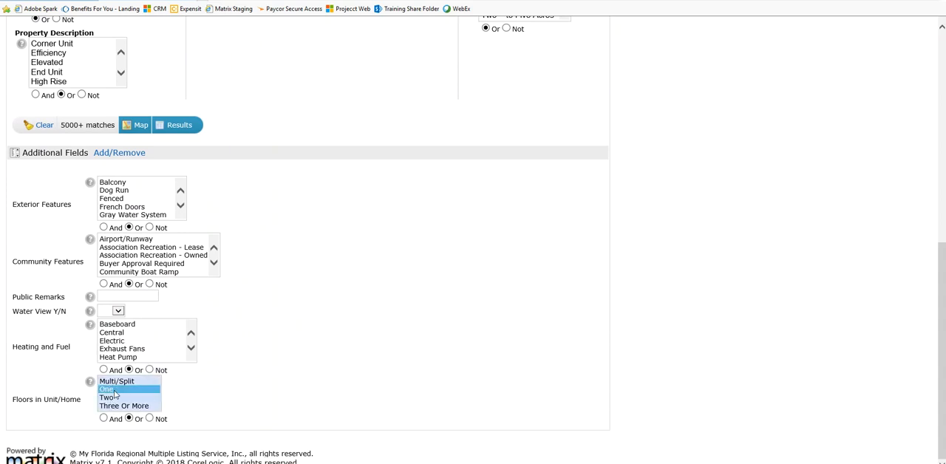
Try the Private Pool criterion with Yes and with No, and reset it to blank
scroll(285, 354, up, 4)
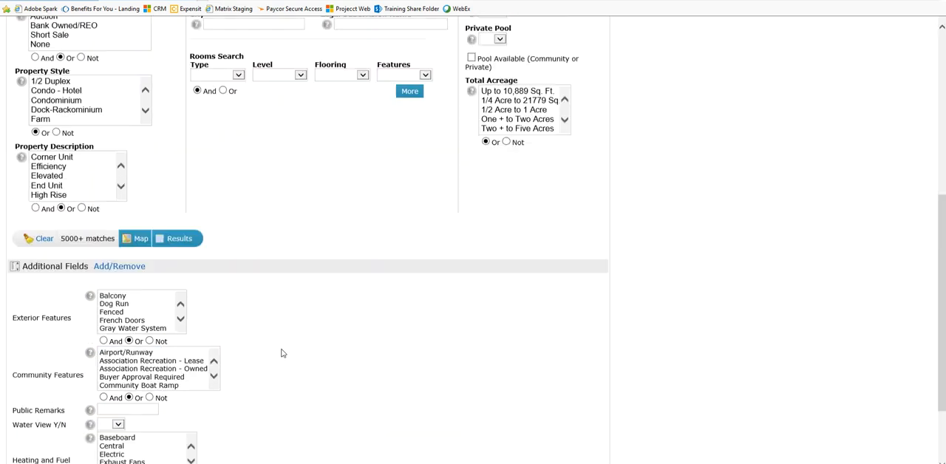
scroll(592, 372, up, 2)
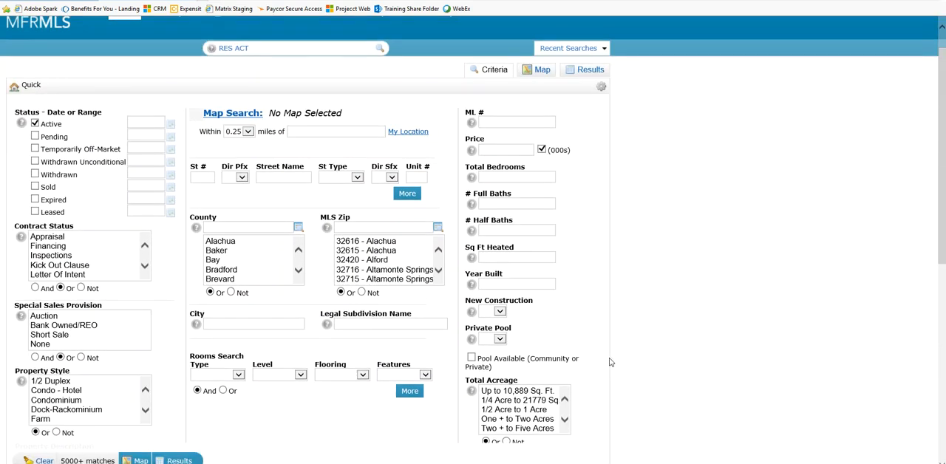
key(ctrl)
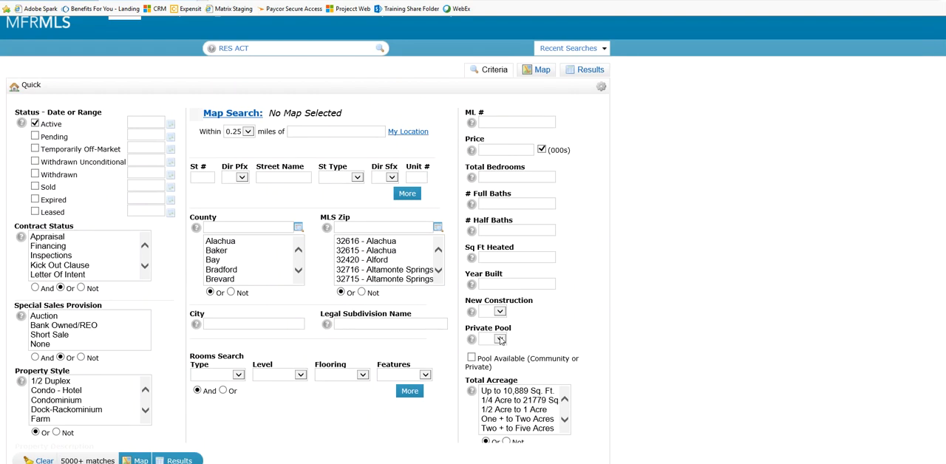
click(500, 339)
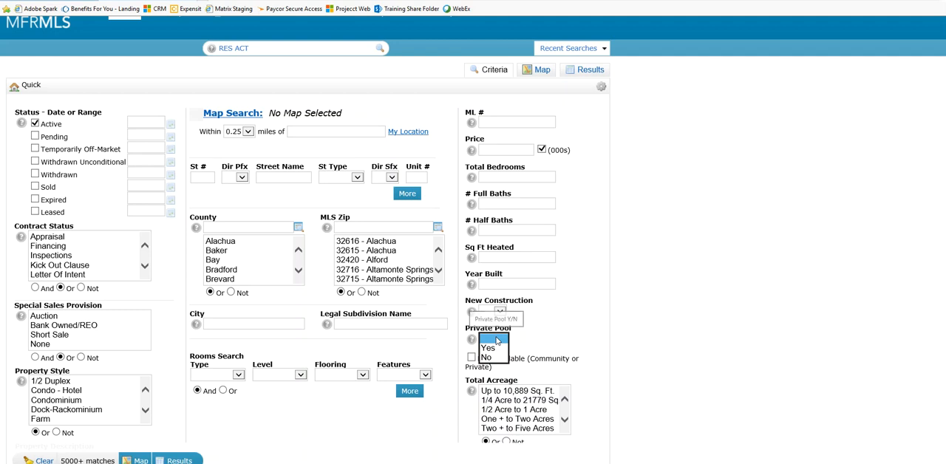
click(497, 350)
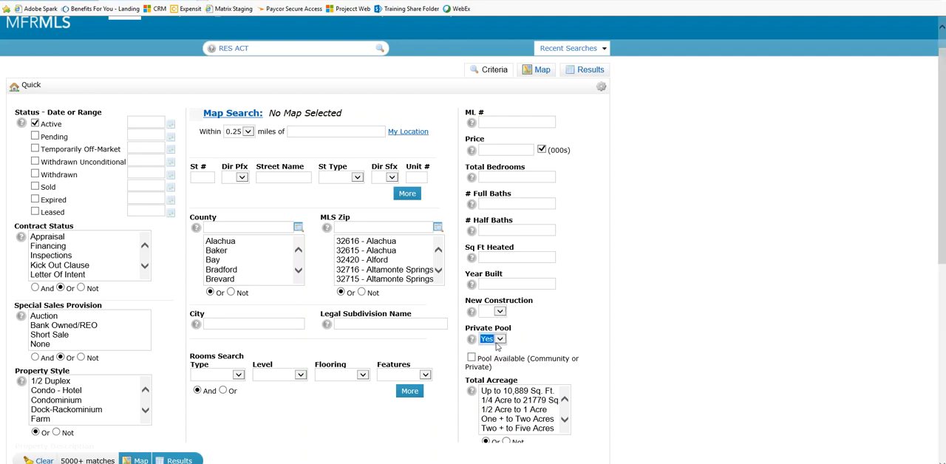
click(501, 340)
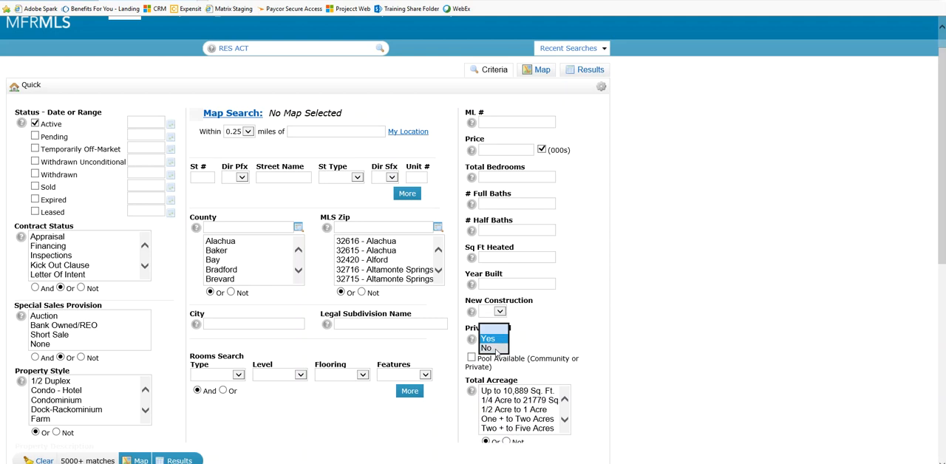
click(498, 354)
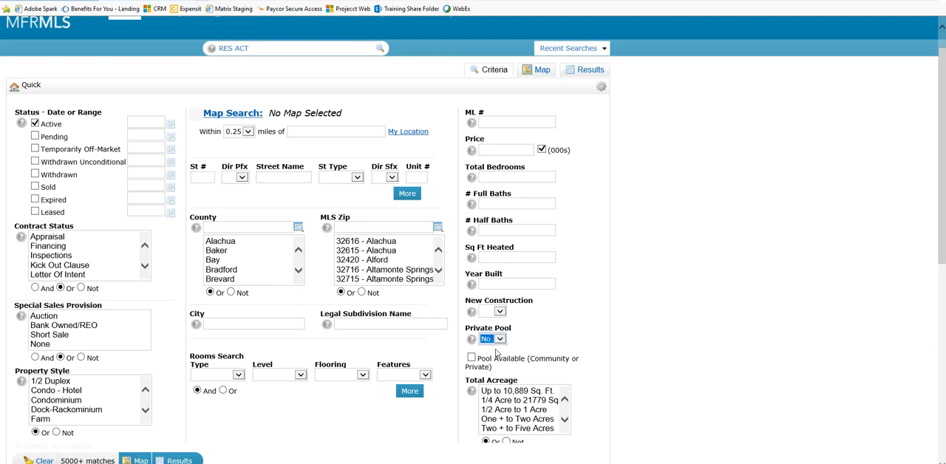
click(502, 339)
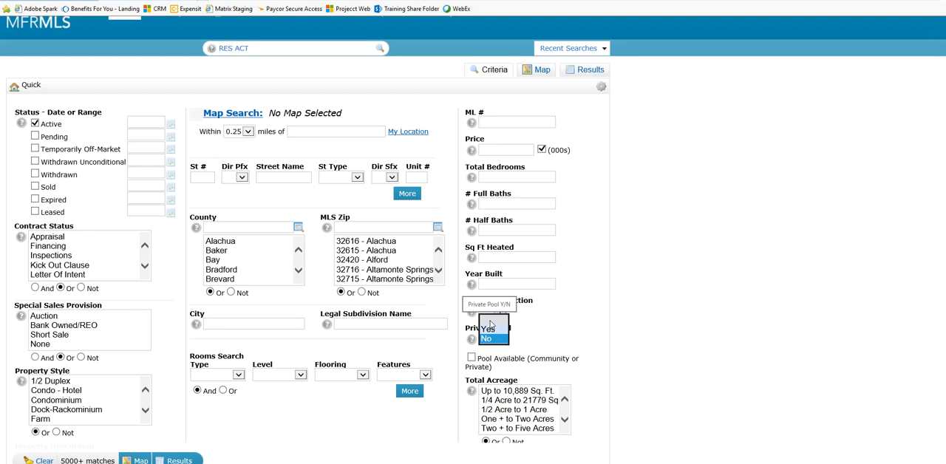
click(491, 326)
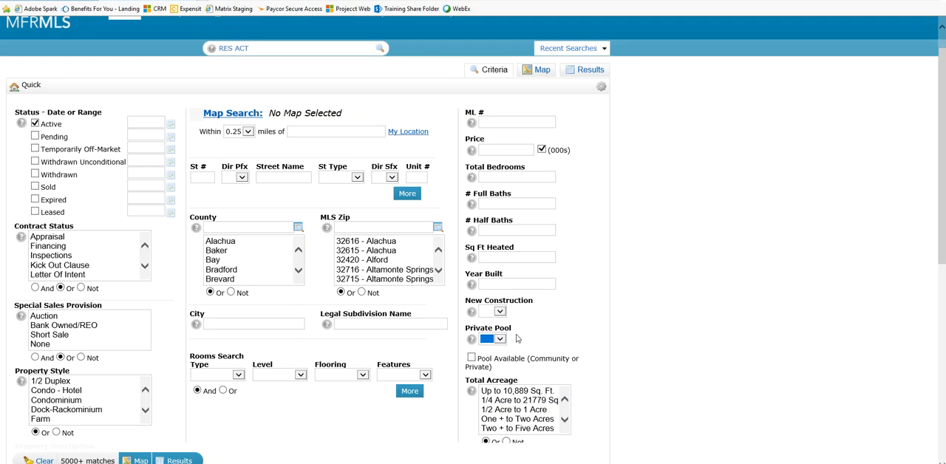
Turn on the Pool Available (Community or Private) criterion and turn it off again
scroll(519, 339, down, 1)
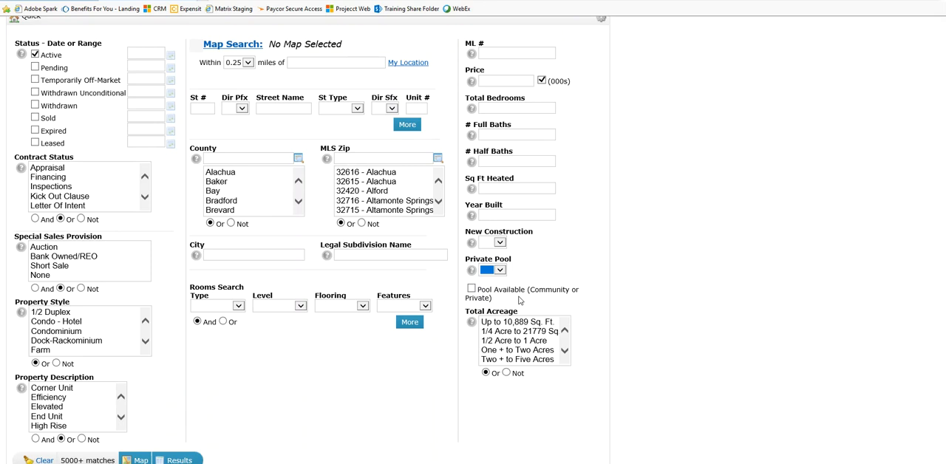
key(ctrl)
key(ctrl)
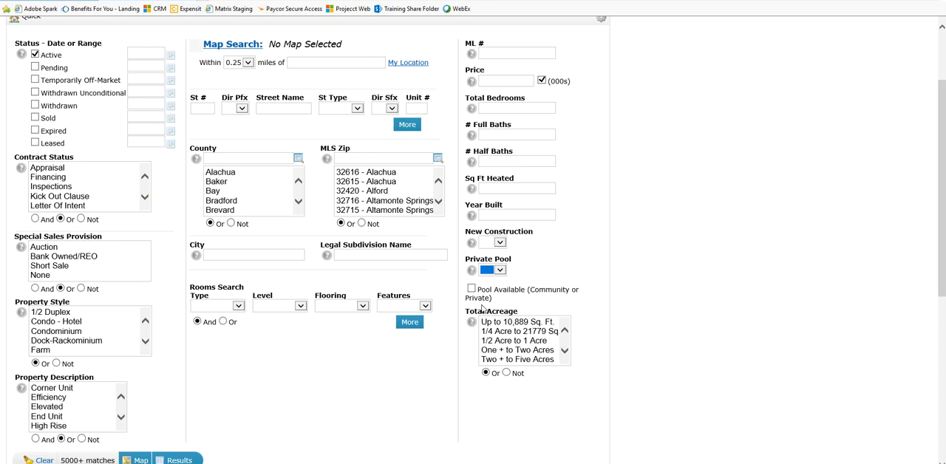
key(ctrl)
click(472, 290)
key(ctrl)
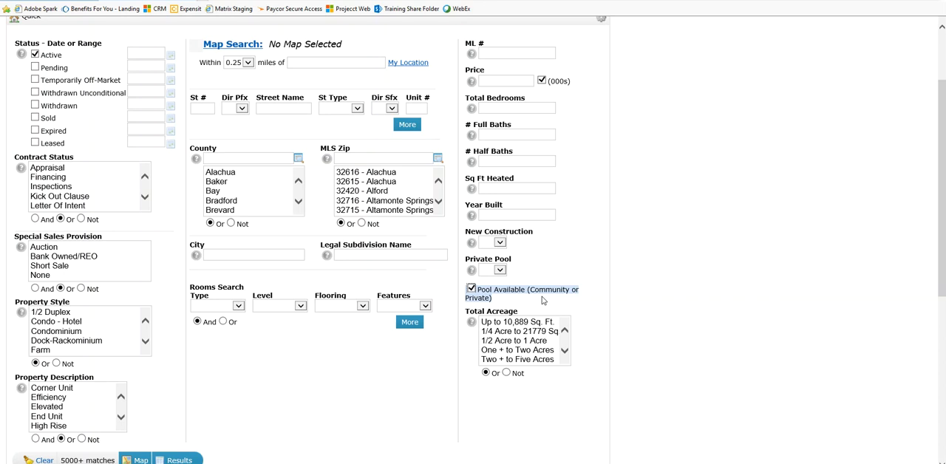
key(ctrl)
key(ctrl)
key(ctrl)
click(471, 293)
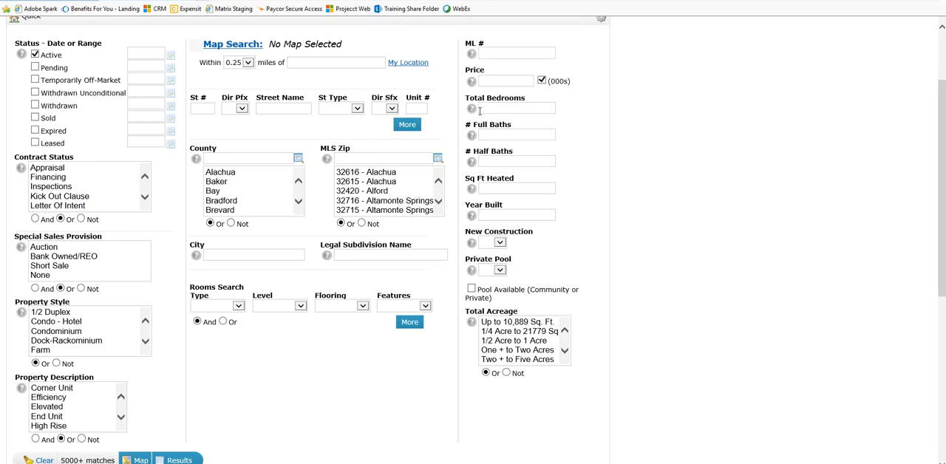
Set Total Bedrooms to 2+ and choose Office as the room type in Rooms Search
text(2+)
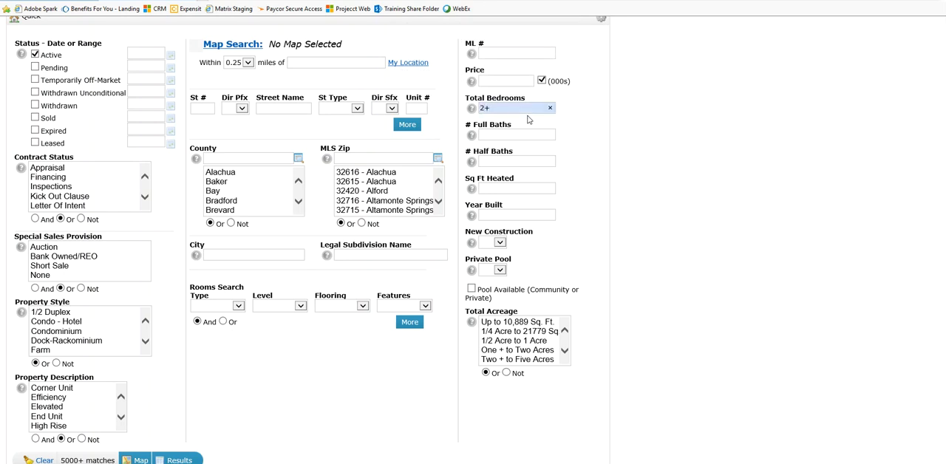
click(240, 306)
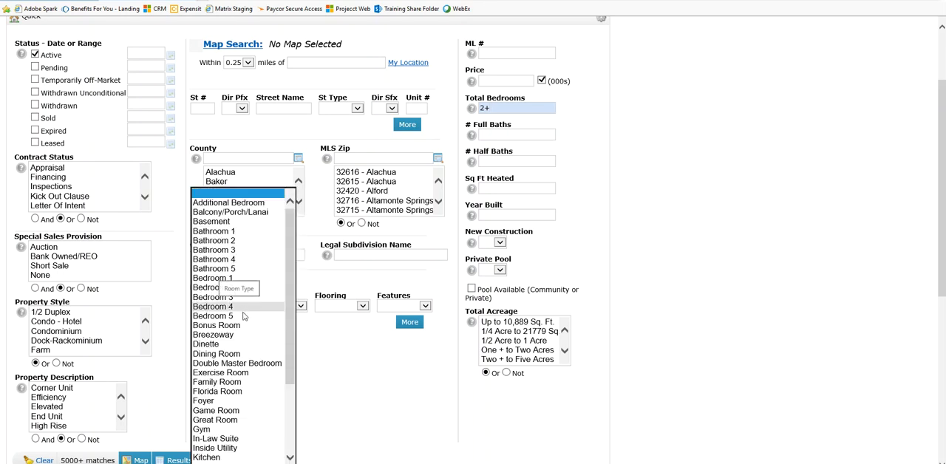
scroll(244, 318, down, 4)
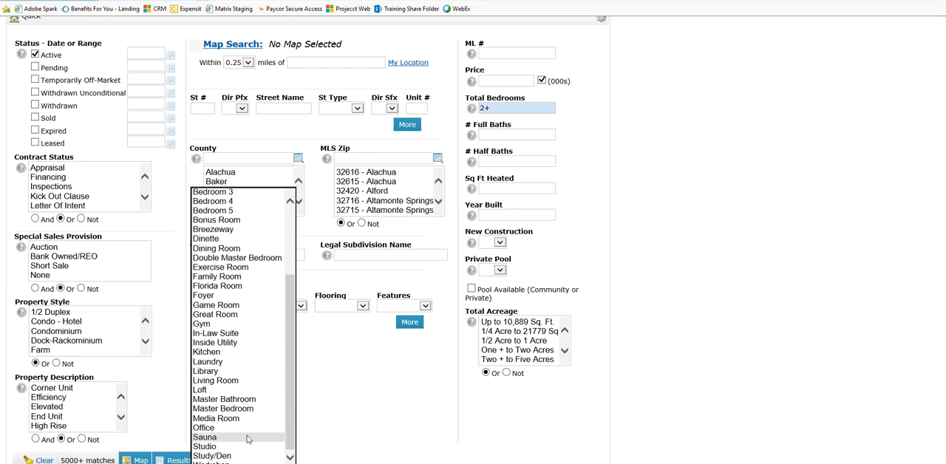
click(244, 428)
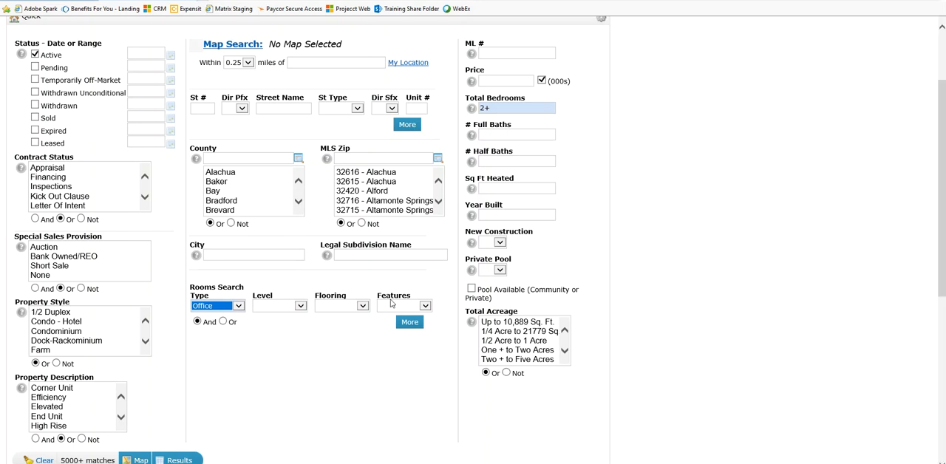
Review the Features options offered for the Office room and leave the criterion blank
key(ctrl)
key(ctrl)
key(ctrl)
click(426, 307)
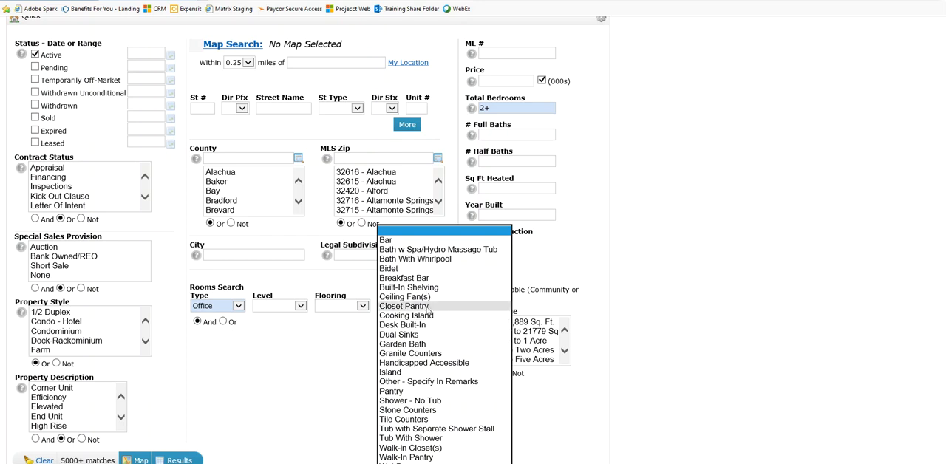
click(321, 408)
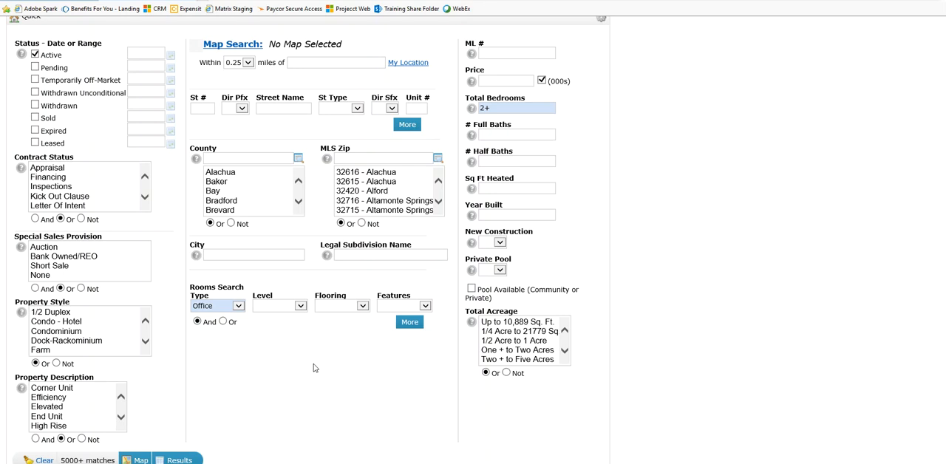
Add a second Rooms Search row and set its room type to Study/Den
click(204, 304)
click(410, 323)
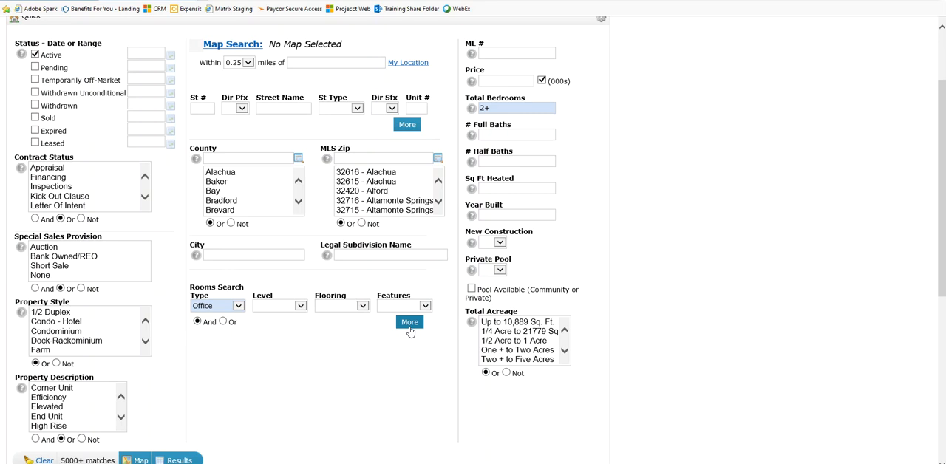
click(410, 330)
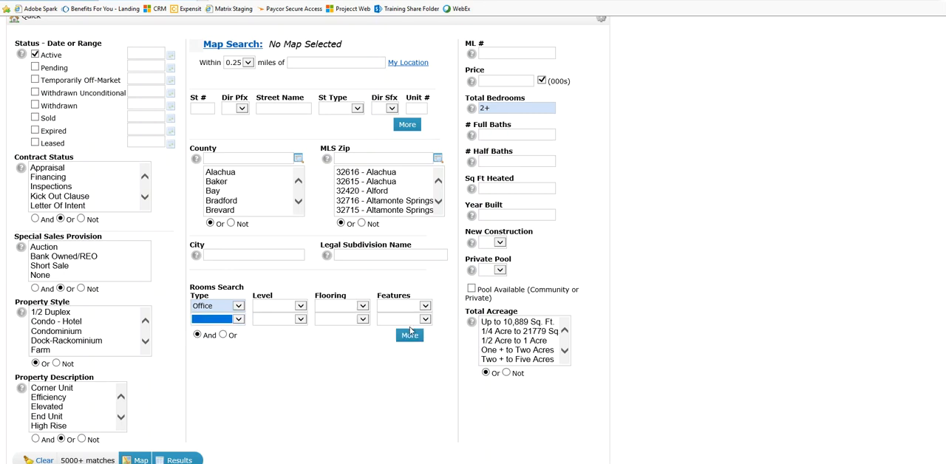
click(238, 319)
scroll(236, 323, down, 4)
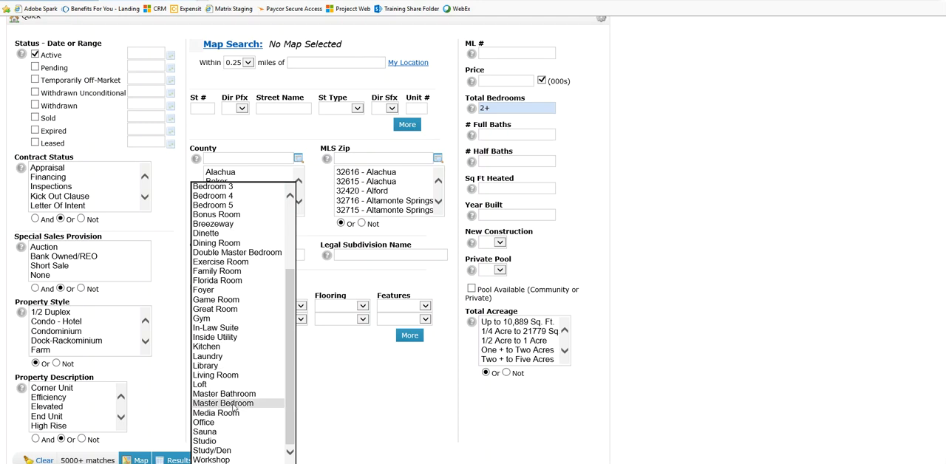
click(235, 452)
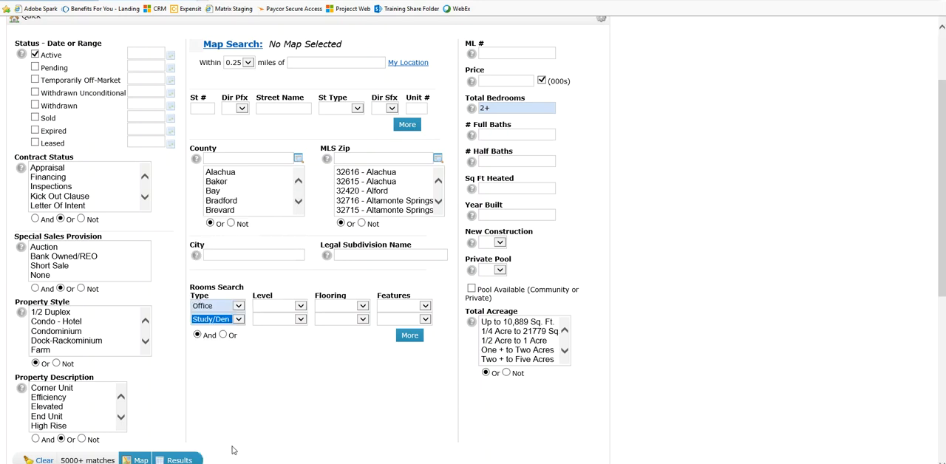
Check the match count for Office and Study/Den combined with the And operator
click(199, 340)
click(226, 342)
scroll(220, 350, down, 1)
click(86, 404)
click(73, 406)
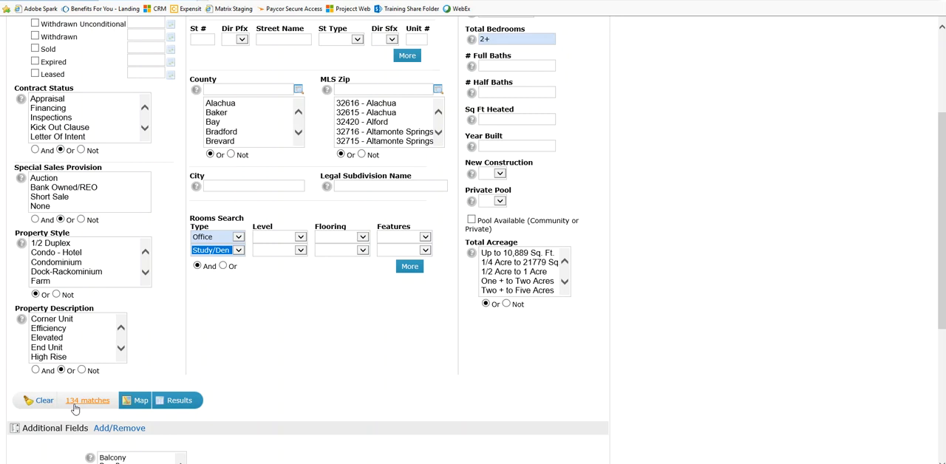
click(213, 242)
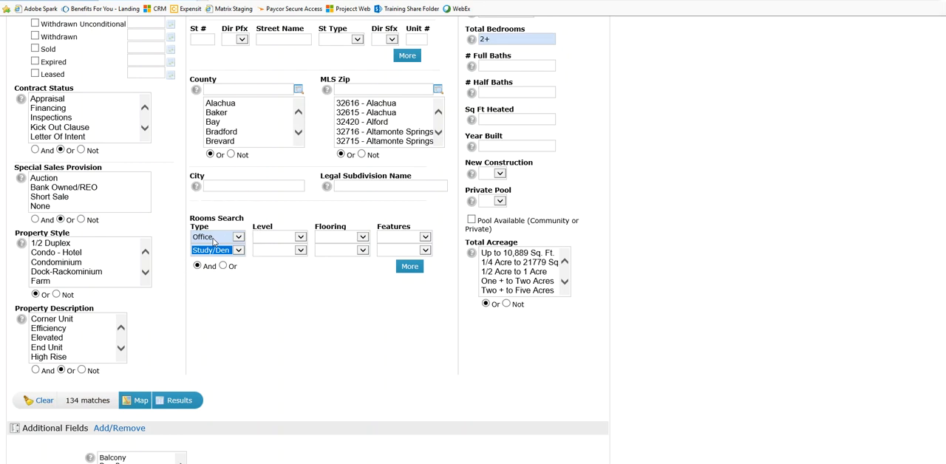
click(214, 242)
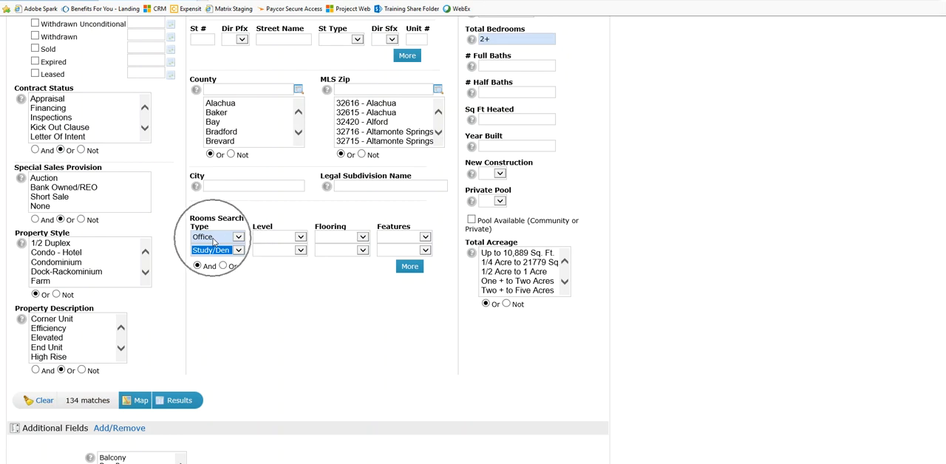
click(197, 267)
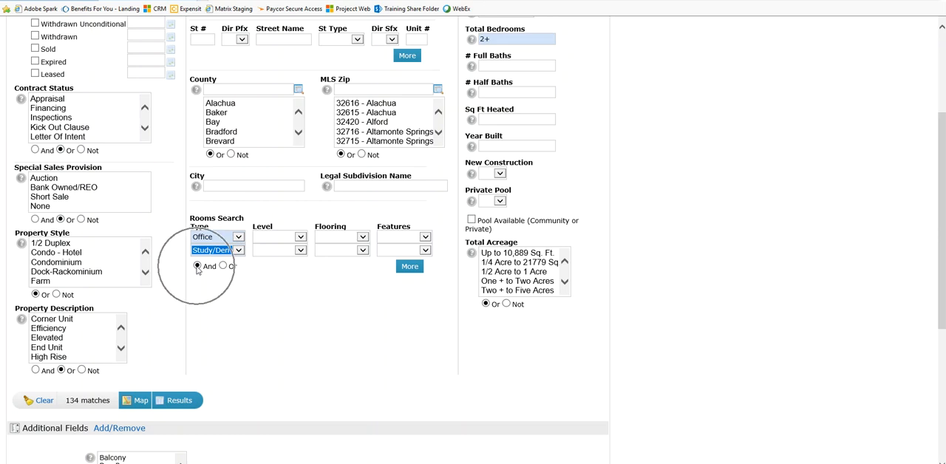
click(238, 299)
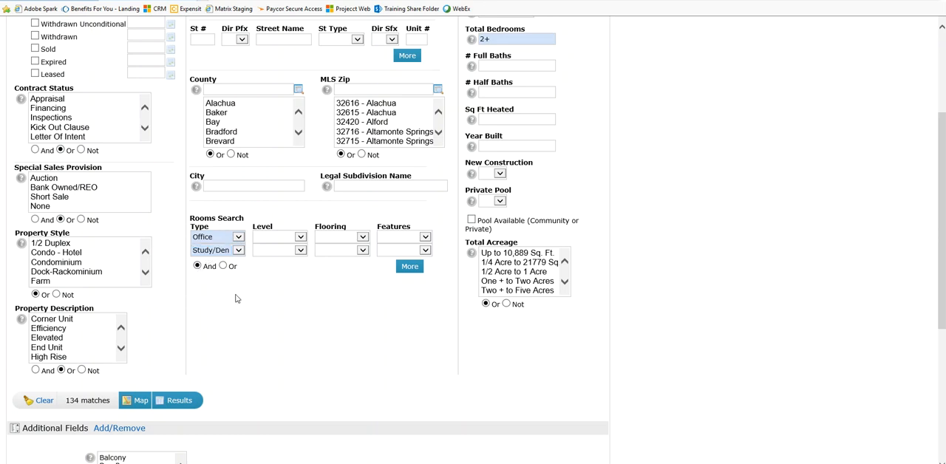
Switch the Rooms Search operator from And to Or and check the match count
click(197, 268)
click(197, 267)
click(222, 266)
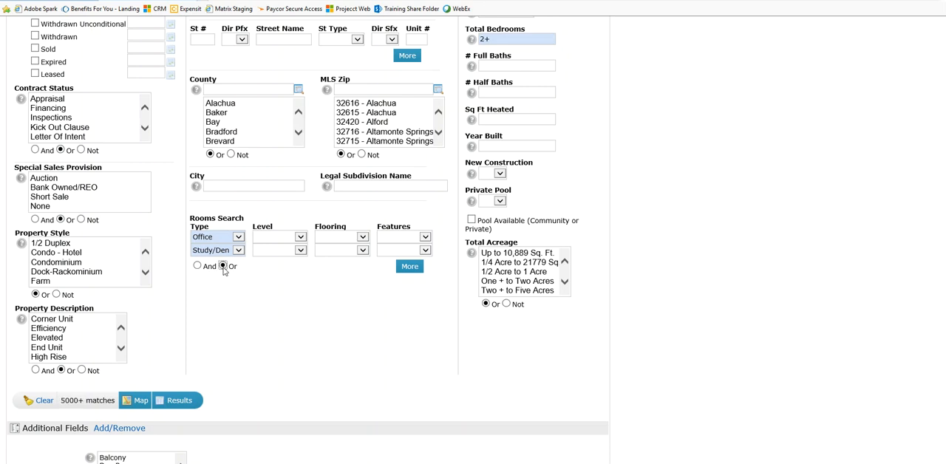
click(87, 406)
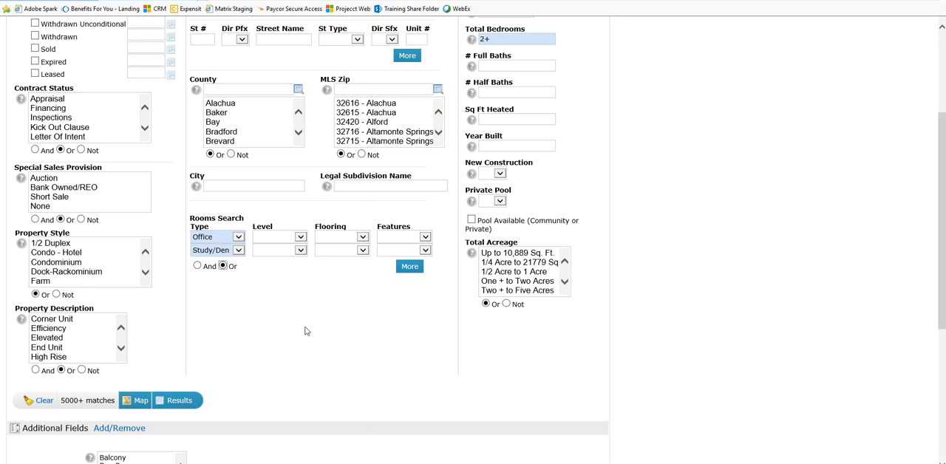
Open the Residential Detail search
scroll(310, 332, up, 3)
scroll(657, 339, down, 3)
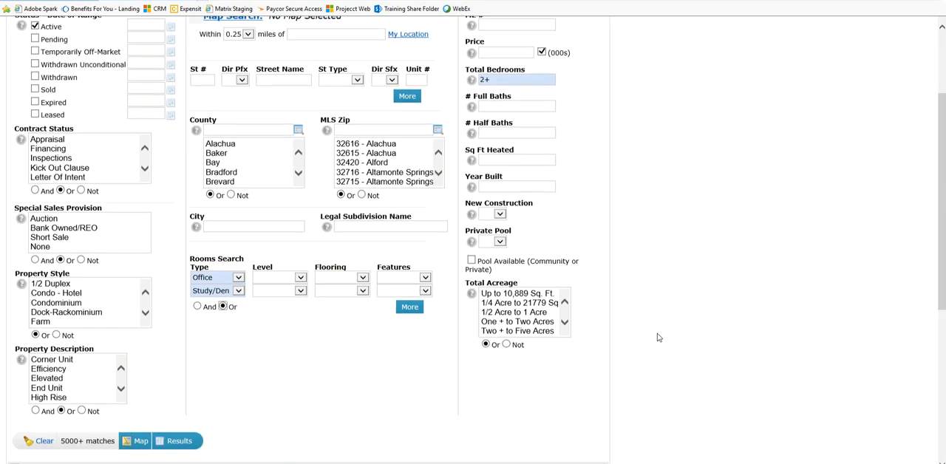
scroll(656, 339, up, 3)
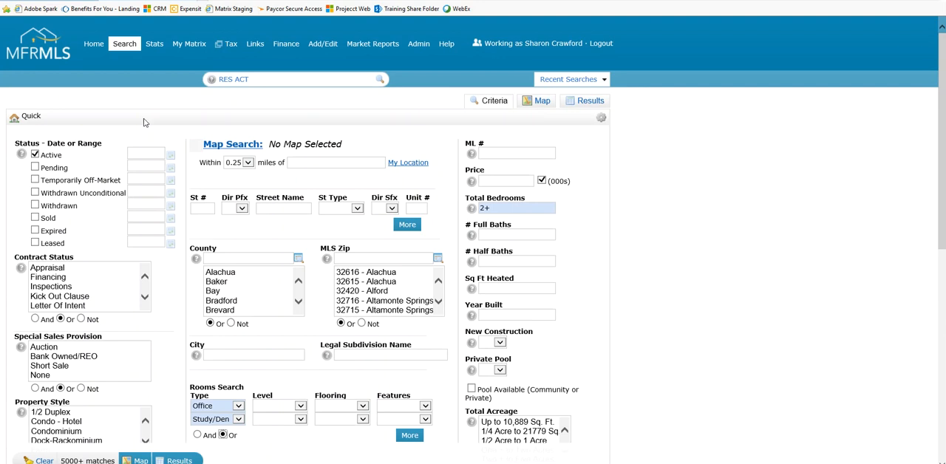
mouse_move(123, 53)
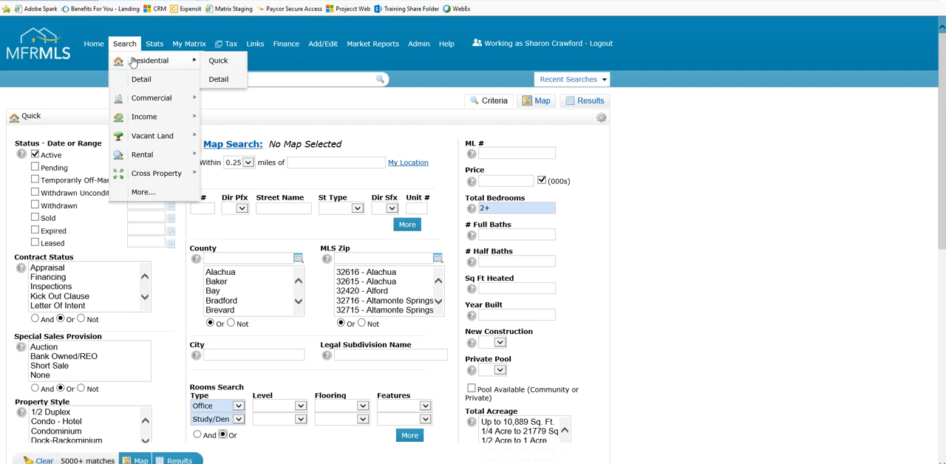
click(220, 83)
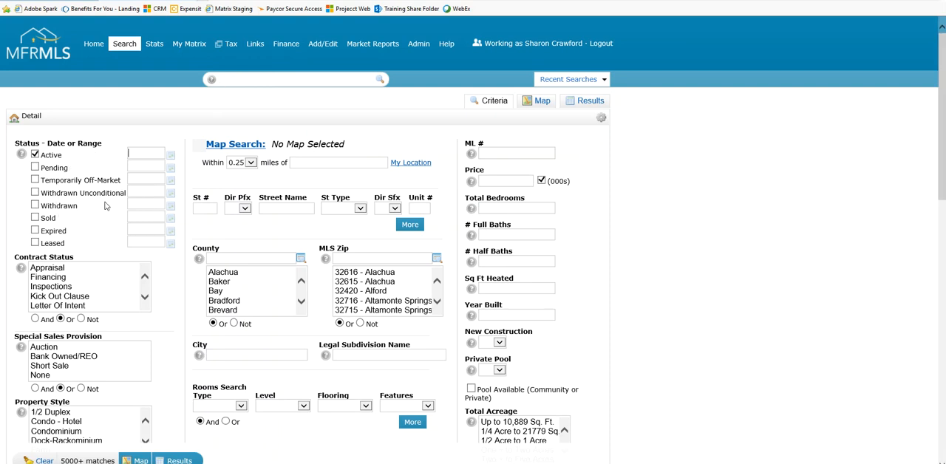
Review the Detail search criteria from Property Description through the feature lists and Additional Fields, and return to Rooms Search
scroll(105, 206, down, 3)
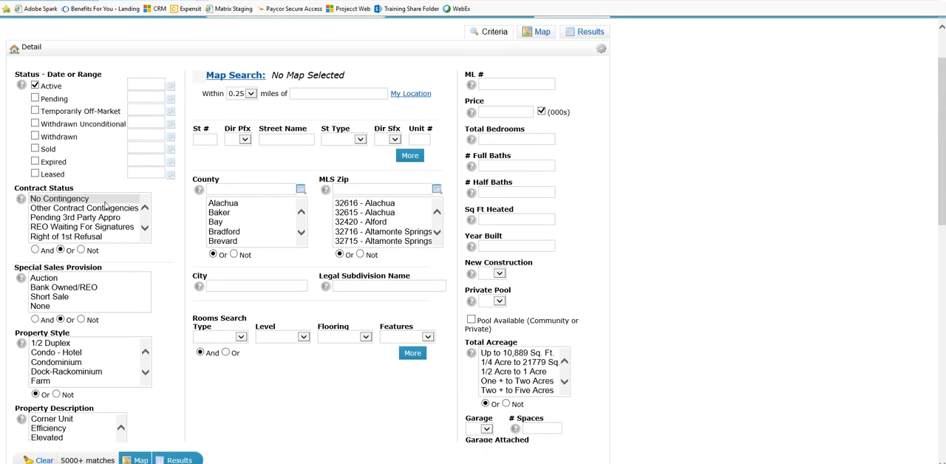
scroll(118, 411, down, 1)
scroll(117, 410, down, 3)
click(83, 292)
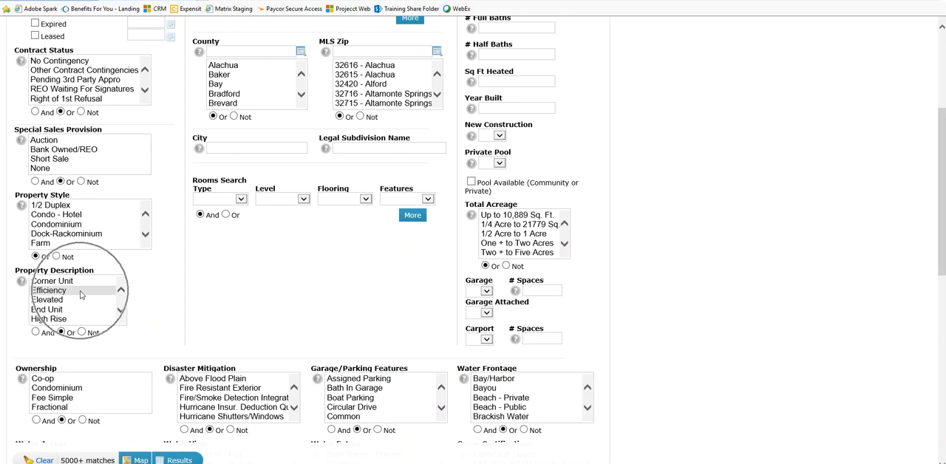
scroll(204, 293, down, 12)
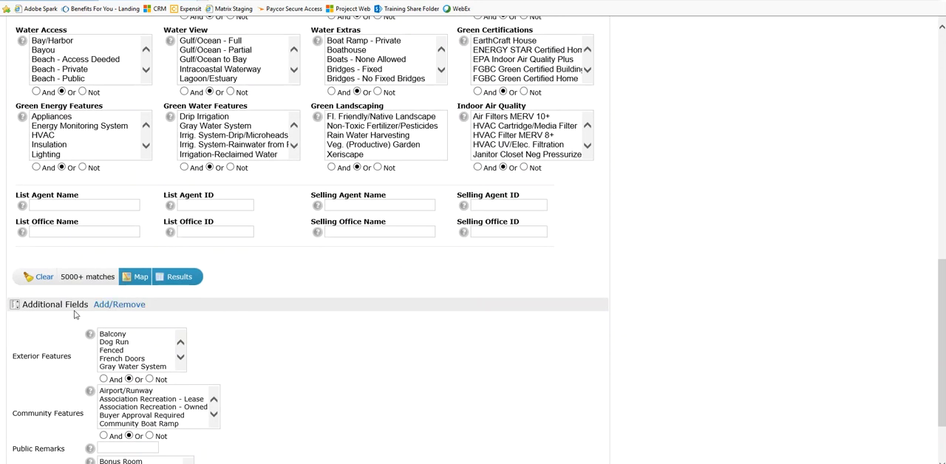
click(70, 305)
scroll(254, 350, down, 3)
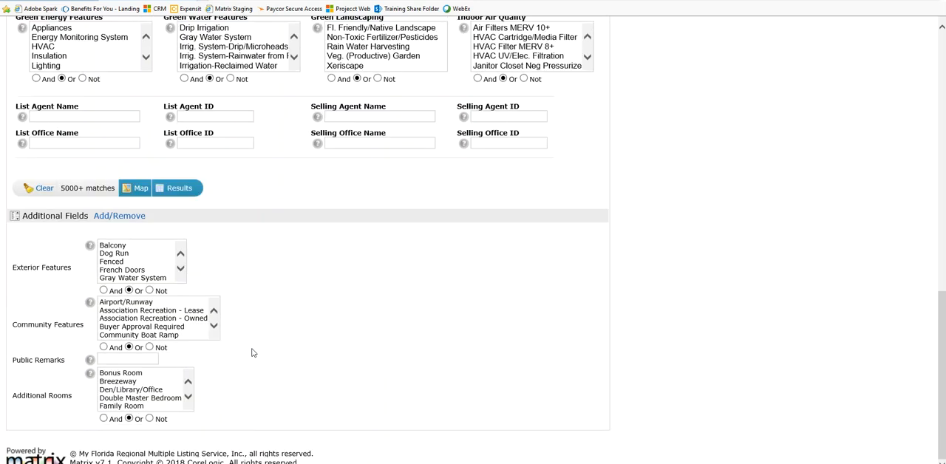
scroll(238, 331, up, 4)
click(107, 350)
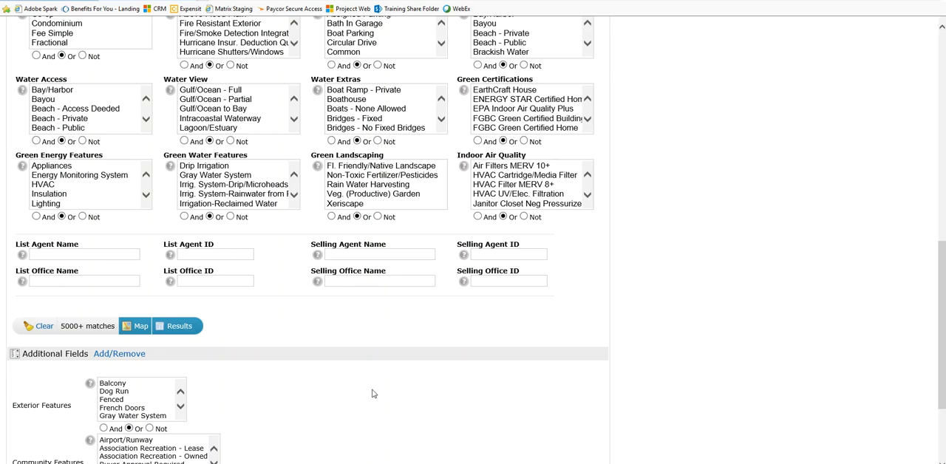
scroll(752, 302, up, 6)
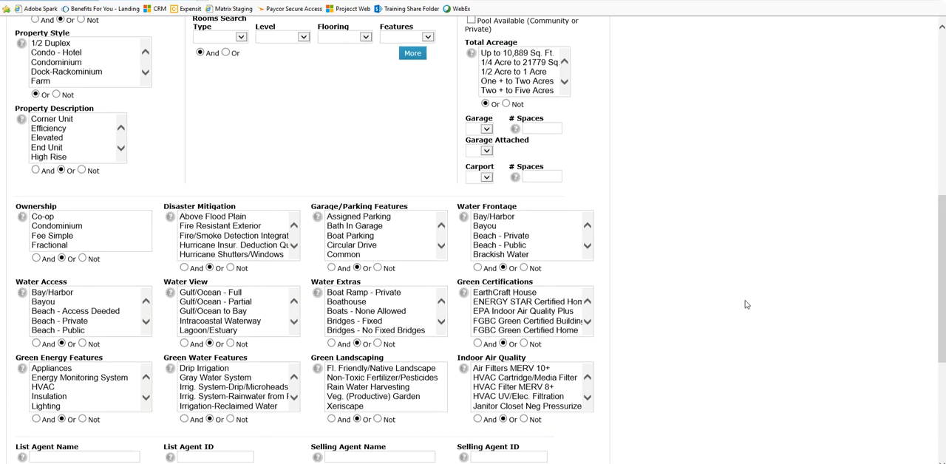
scroll(696, 311, up, 2)
scroll(698, 318, down, 2)
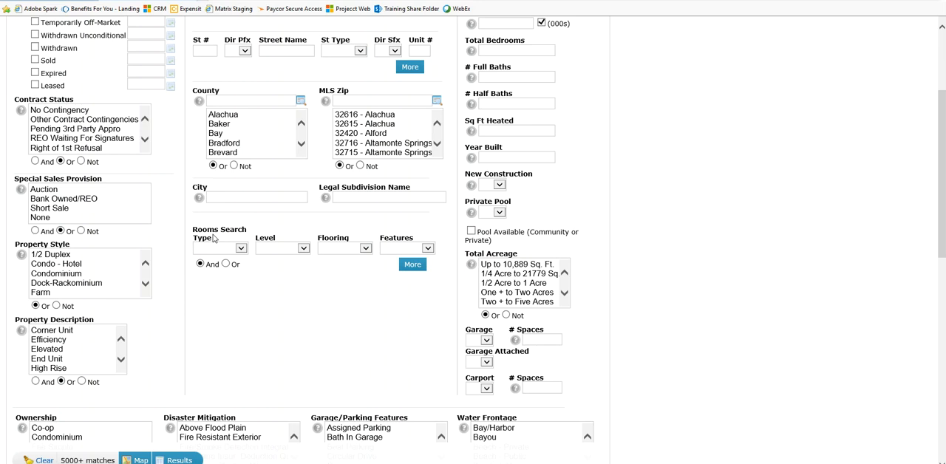
Set the Garage criterion to Yes, try 2- as its number of spaces, and clear that spaces entry
scroll(677, 351, down, 2)
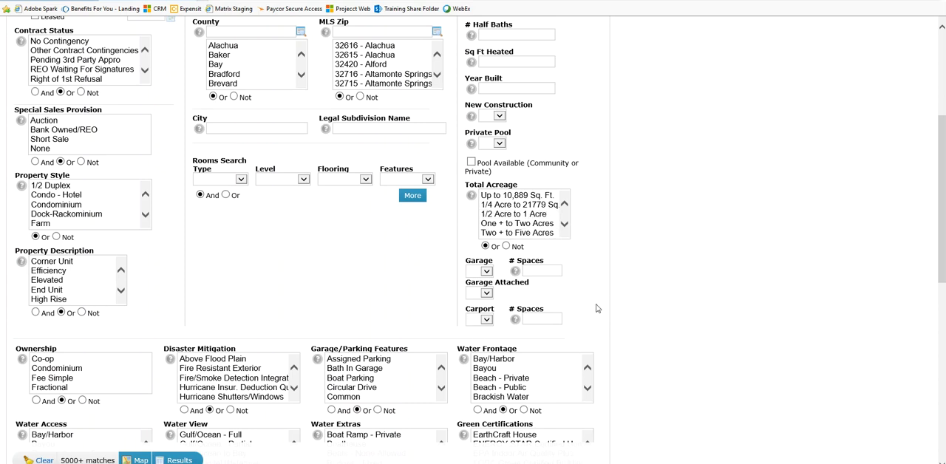
scroll(598, 309, down, 1)
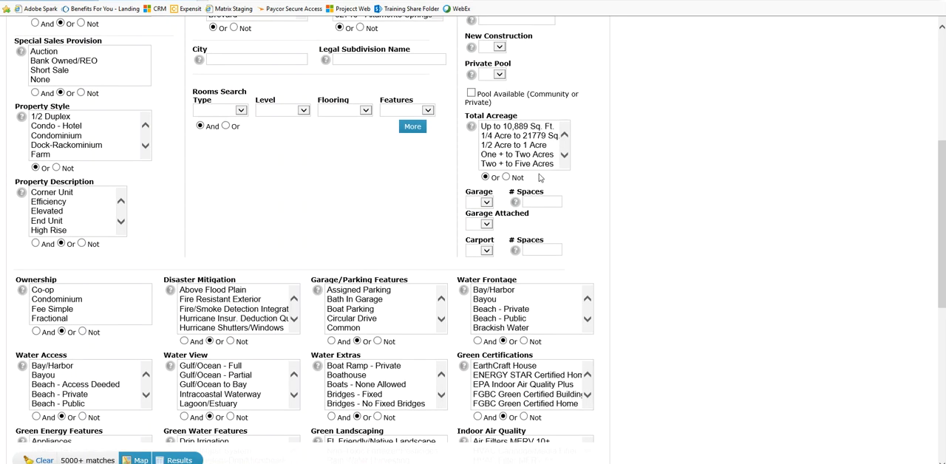
click(487, 202)
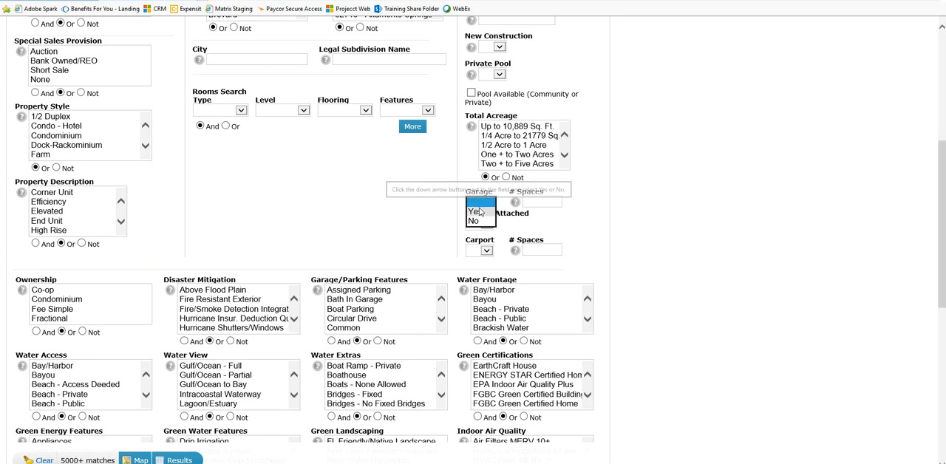
click(475, 212)
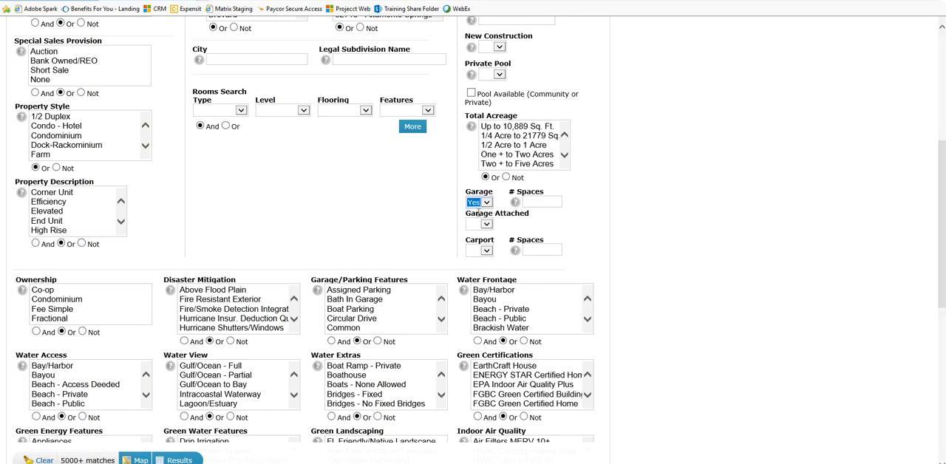
click(531, 200)
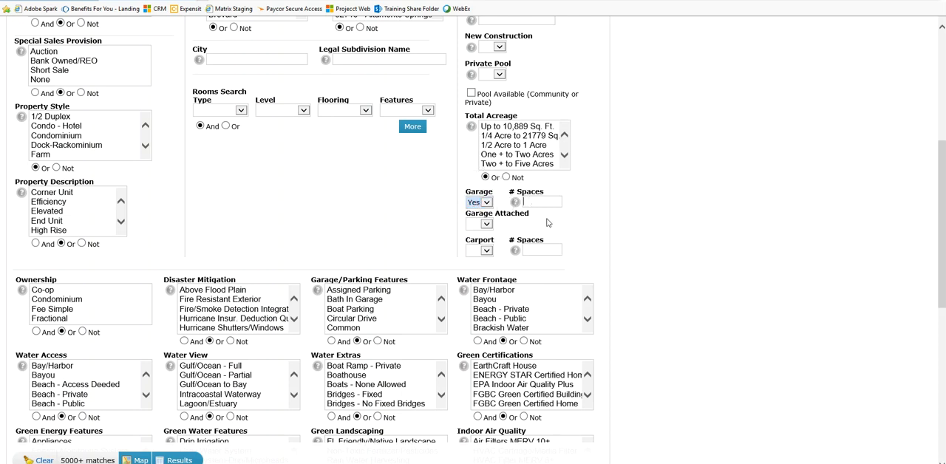
text(2-)
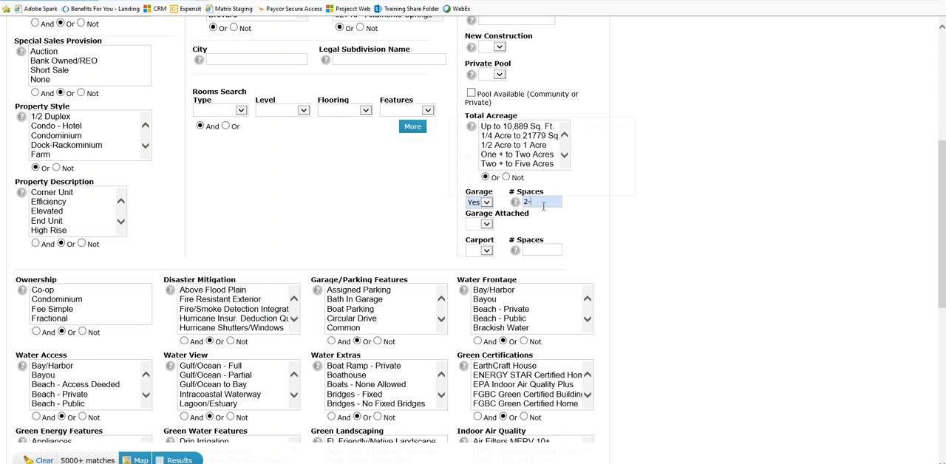
key(BackSpace)
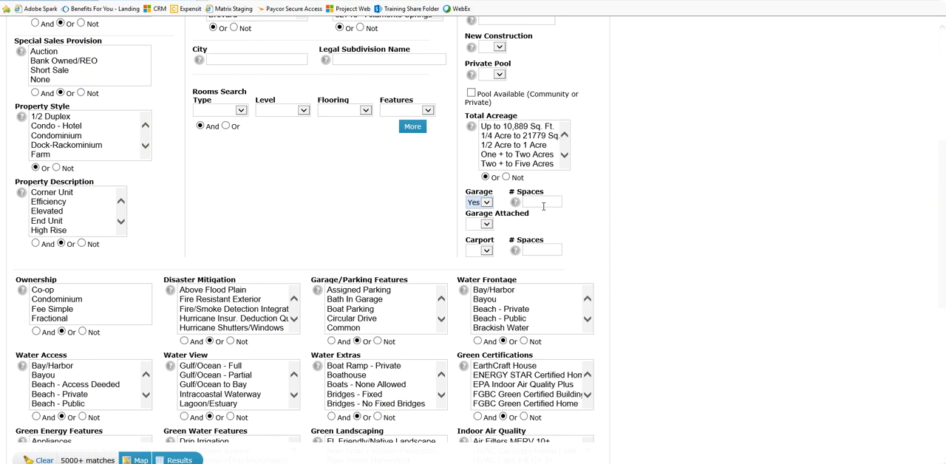
Set the garage's number of spaces to 1-3 and check the Garage Attached options without choosing one
text(1-3)
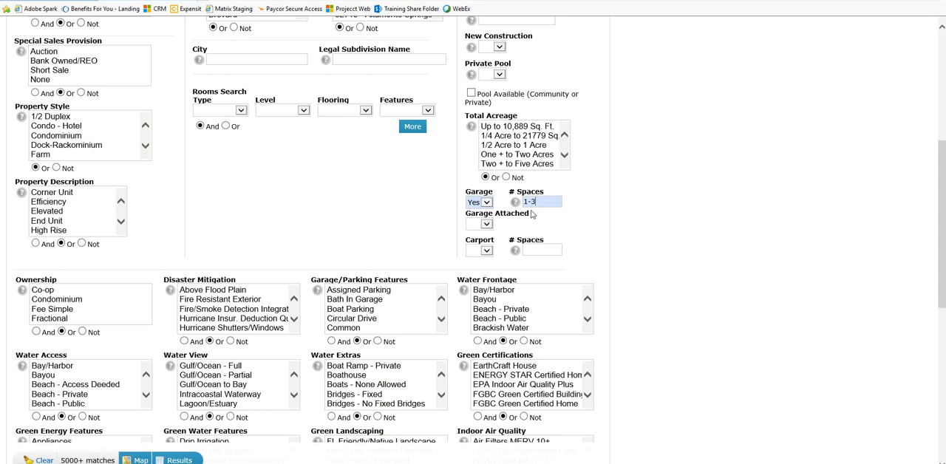
click(486, 224)
click(487, 225)
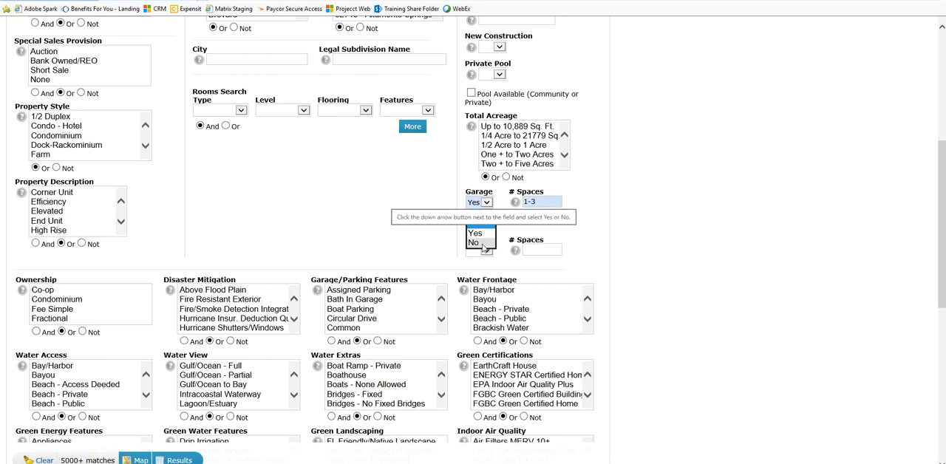
click(491, 225)
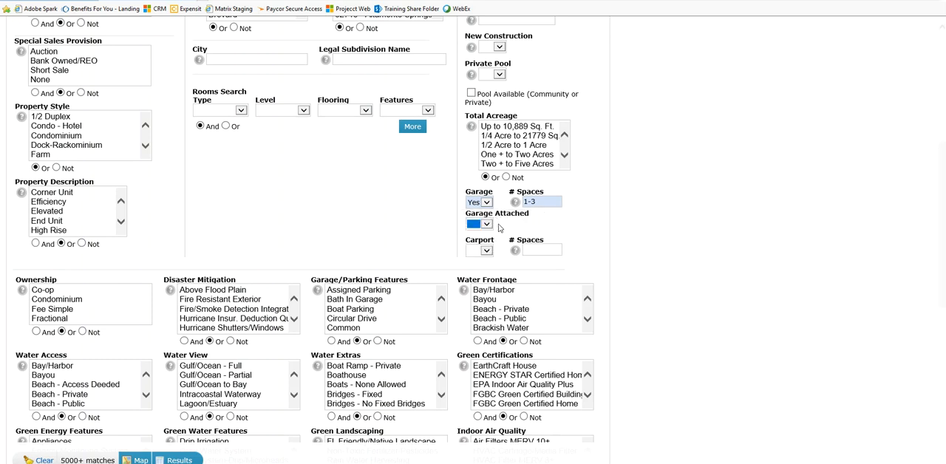
click(498, 229)
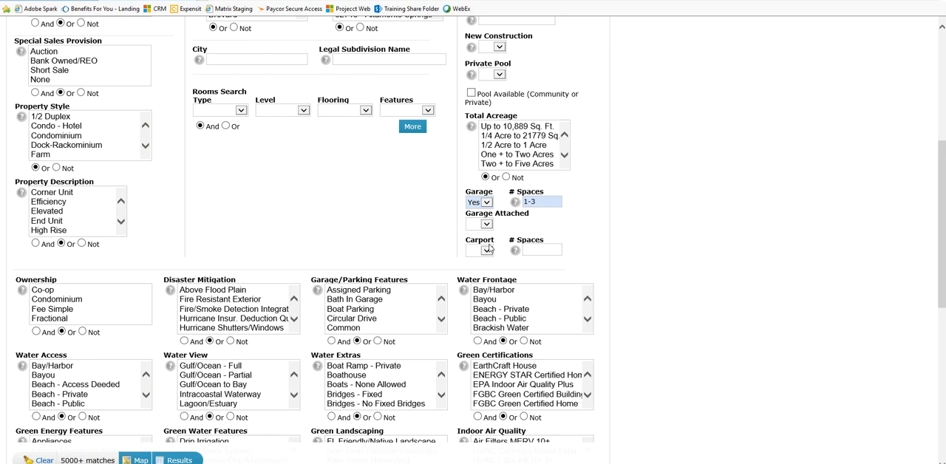
Check the Carport options and compare its spaces field with the garage's spaces entry
click(488, 251)
click(488, 252)
click(488, 251)
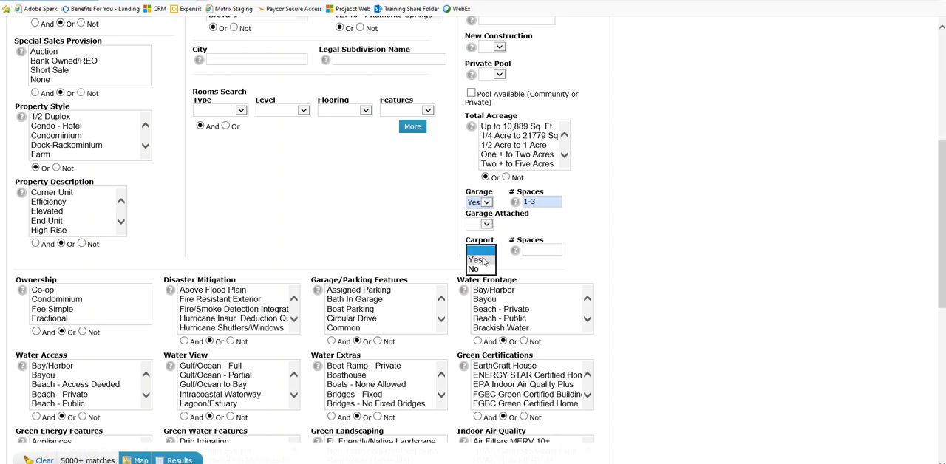
click(483, 251)
click(534, 249)
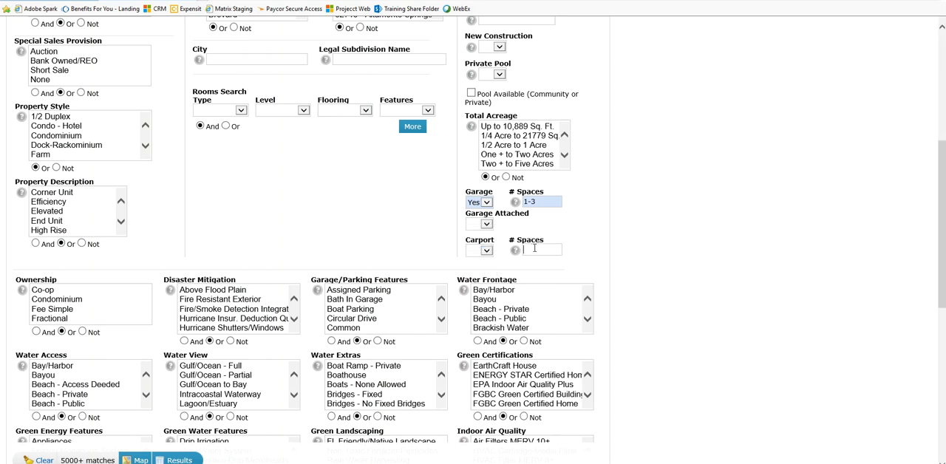
click(538, 252)
click(541, 201)
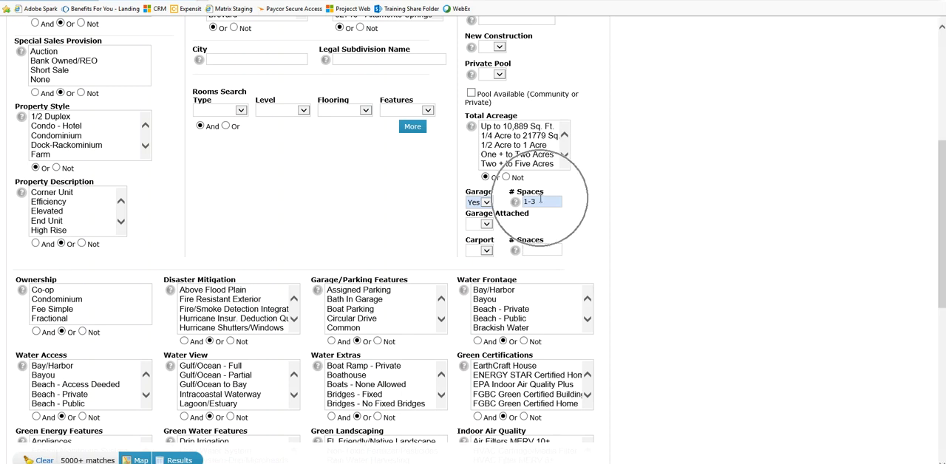
double_click(533, 205)
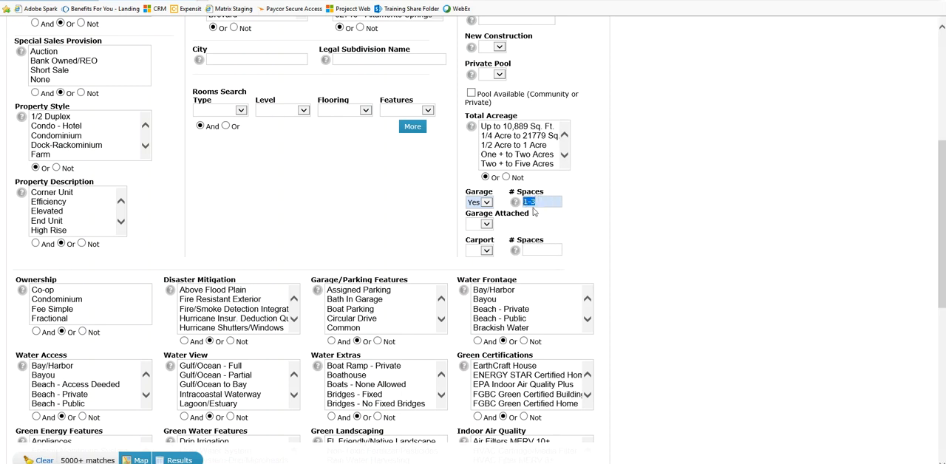
click(537, 247)
key(ctrl)
Look through the Garage/Parking Features list down to the golf cart and guest parking options
click(441, 318)
click(441, 320)
click(442, 320)
click(390, 300)
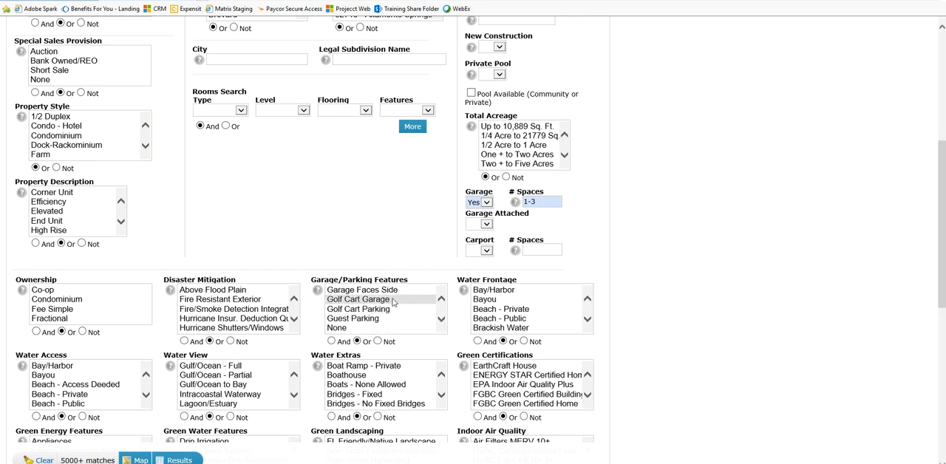
click(392, 329)
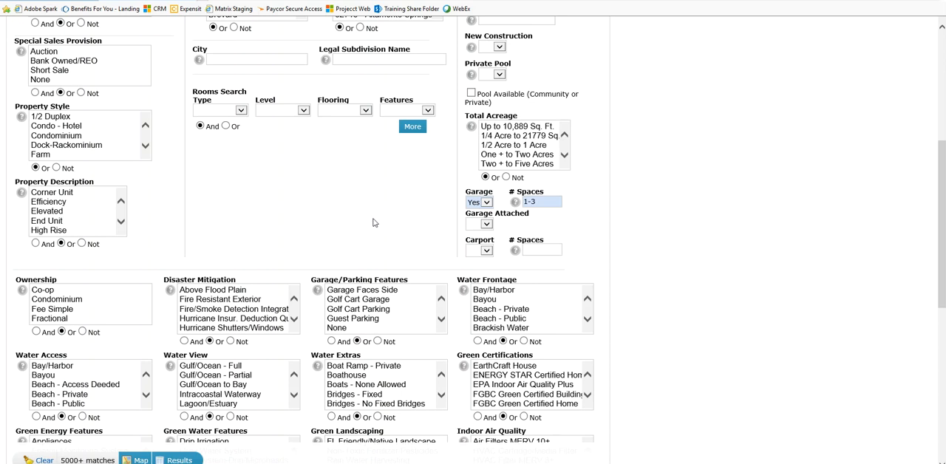
Return to the Matrix home page and open Listing Forms from the External Links
scroll(373, 223, up, 3)
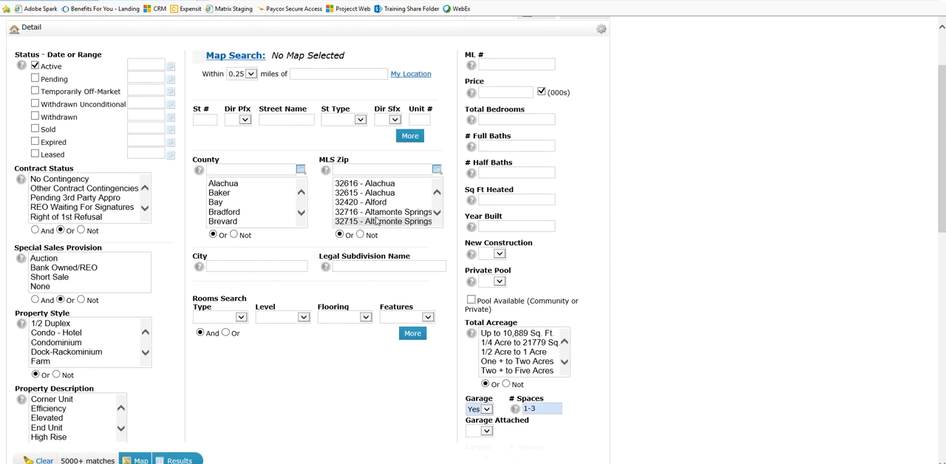
scroll(375, 220, up, 2)
click(95, 46)
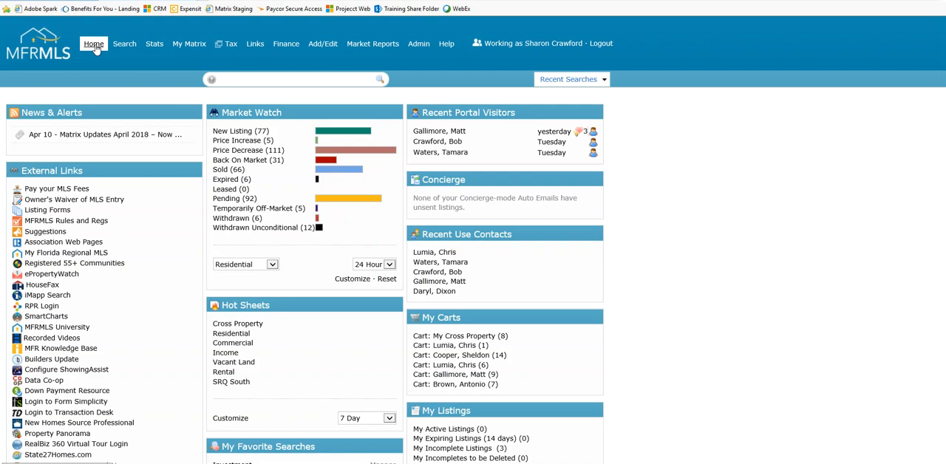
click(98, 170)
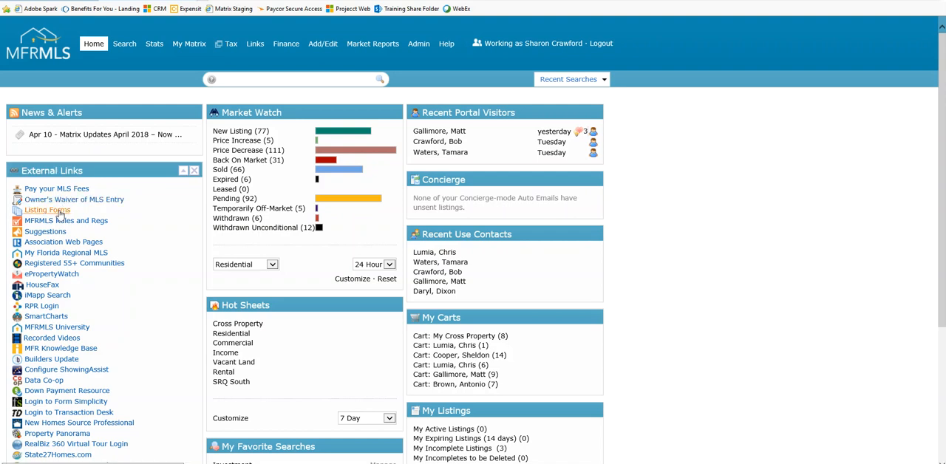
key(ctrl)
key(ctrl)
click(59, 213)
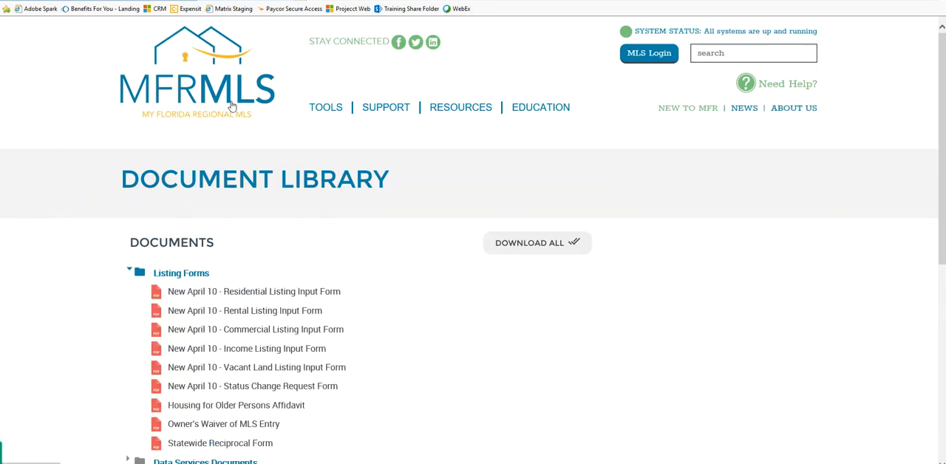
Open the New April 10 - Residential Listing Input Form PDF from the document library
scroll(312, 190, down, 1)
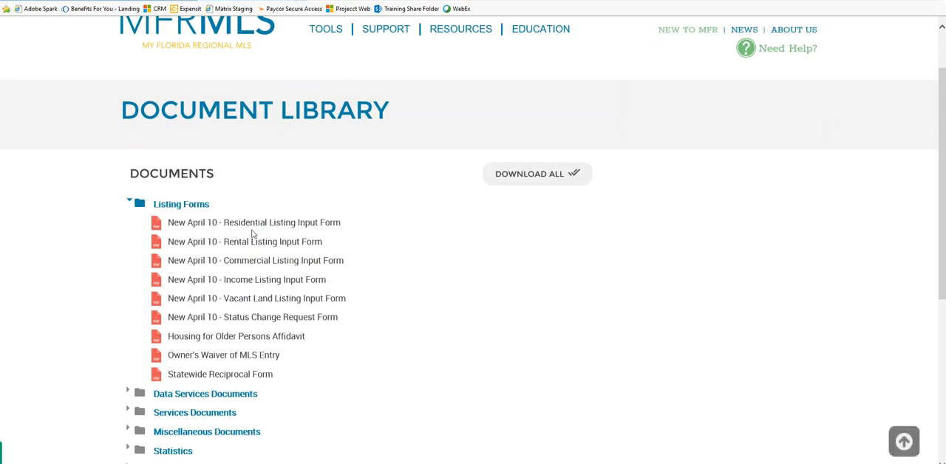
drag(254, 228, 255, 230)
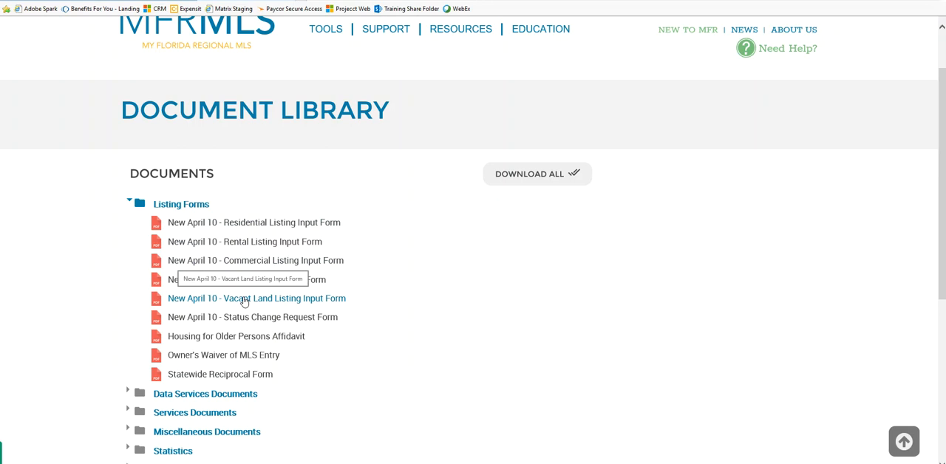
click(251, 221)
click(605, 212)
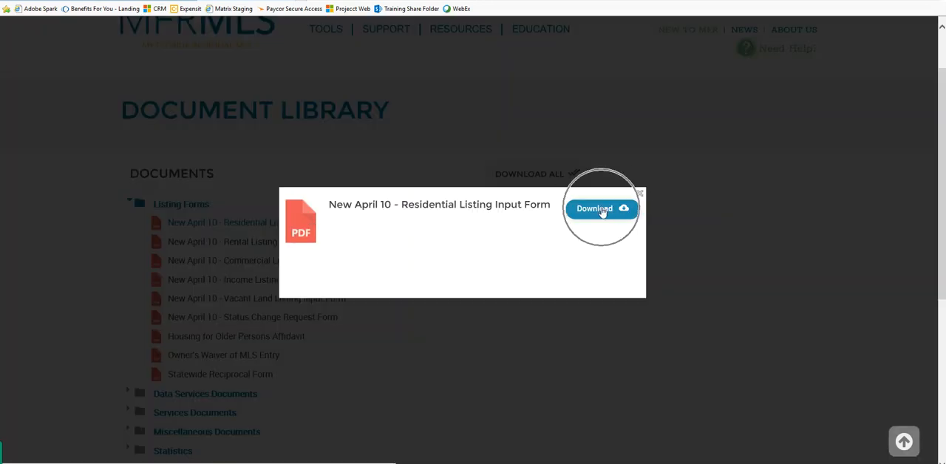
click(640, 194)
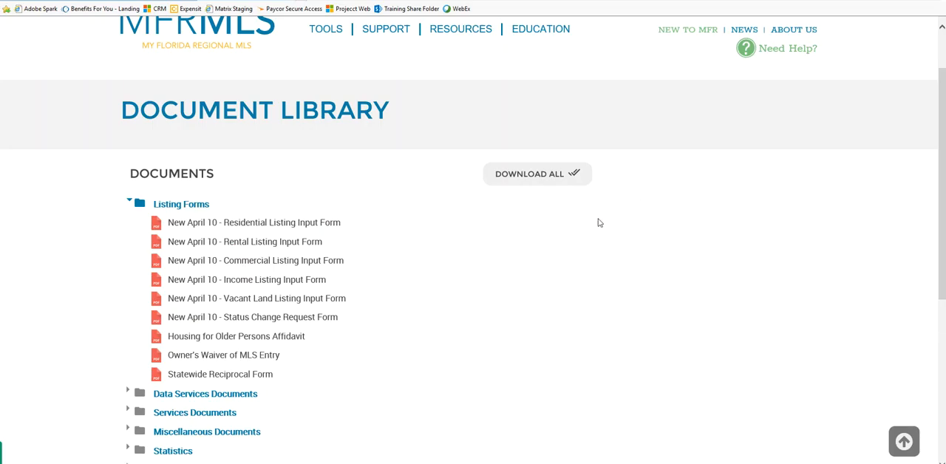
click(245, 341)
click(228, 356)
click(248, 225)
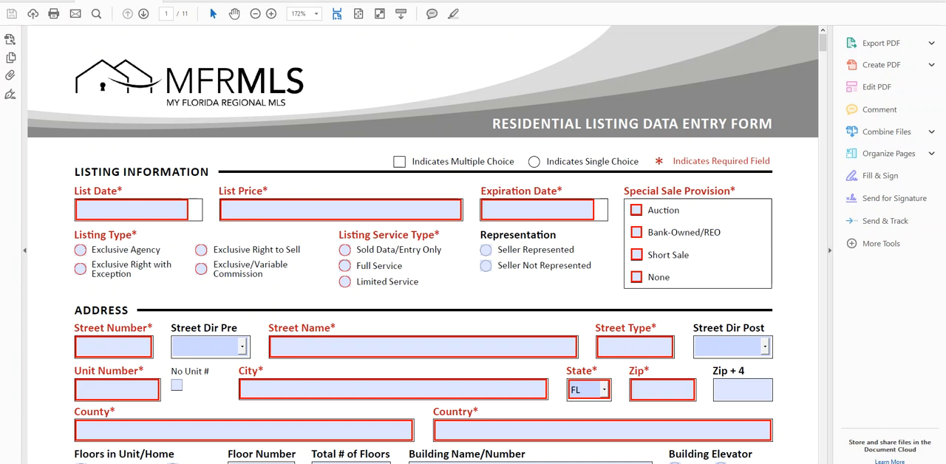
Set the form's List Date to 04/12/2018 using the date picker
click(253, 207)
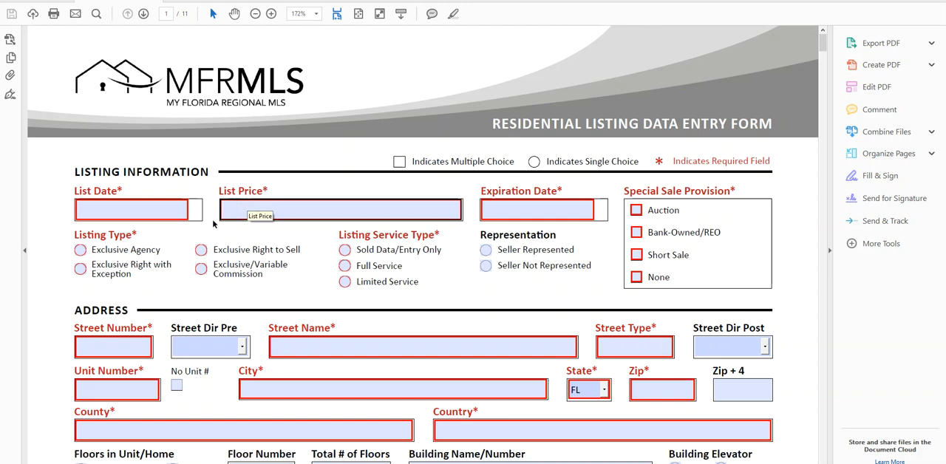
click(151, 214)
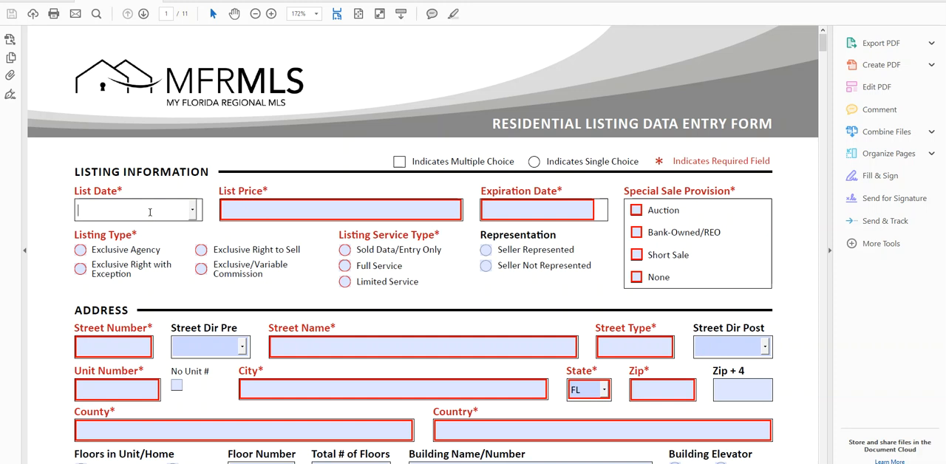
click(192, 211)
click(148, 264)
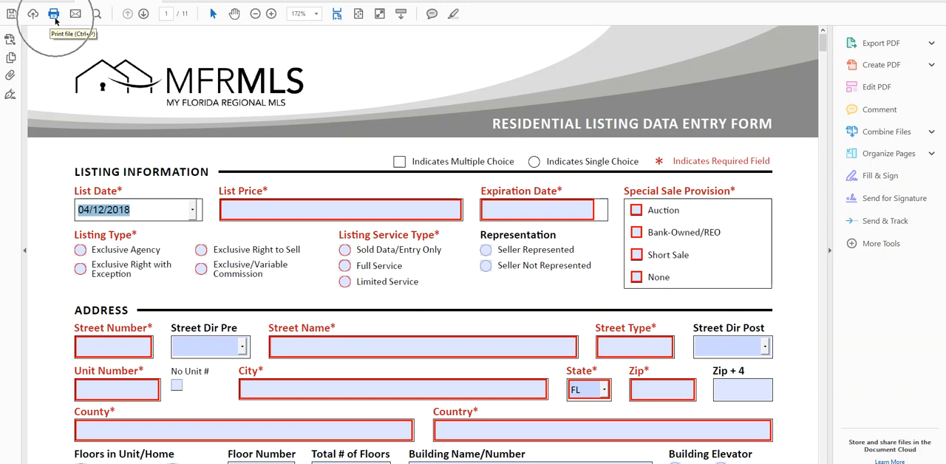
click(141, 194)
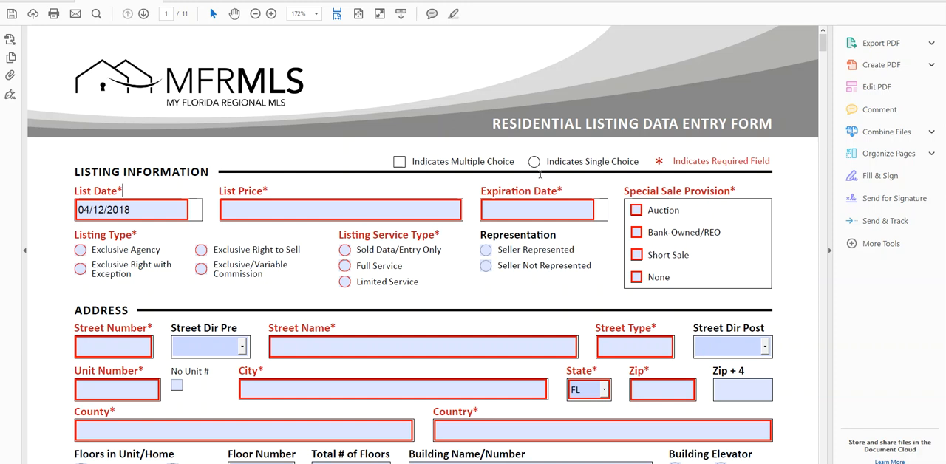
Review the form's Listing Information section, from List Price and Expiration Date to the Special Sale Provision choices
key(ctrl)
key(ctrl)
key(ctrl)
key(ctrl)
key(ctrl)
key(ctrl)
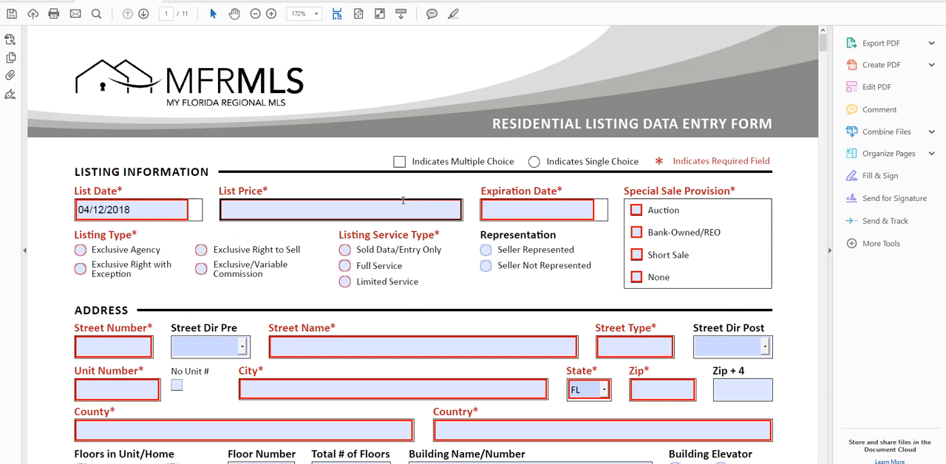
key(ctrl)
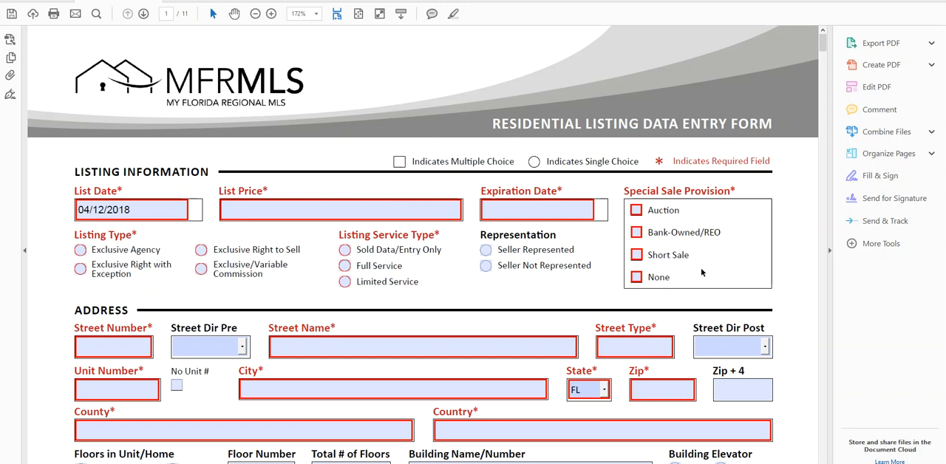
key(ctrl)
key(ctrl)
key(ctrl)
key(ctrl)
drag(742, 187, 626, 198)
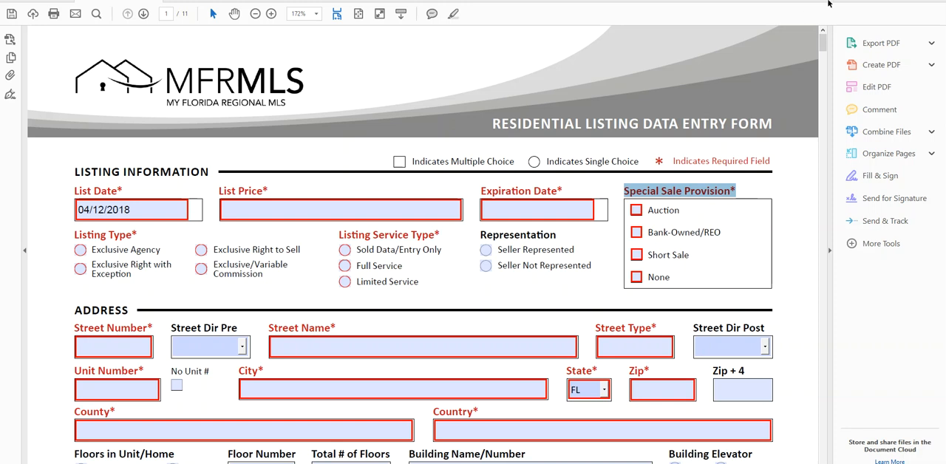
Close the PDF form without saving its changes and return to the Matrix home page
click(933, 1)
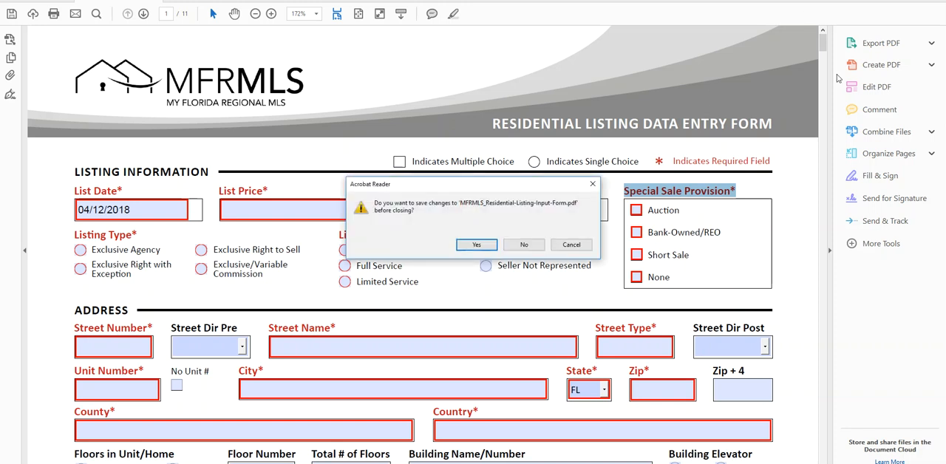
click(518, 247)
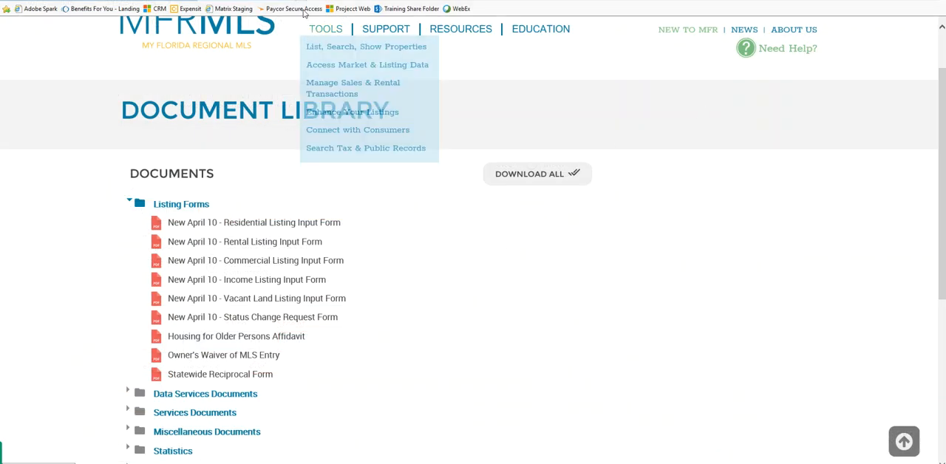
click(293, 1)
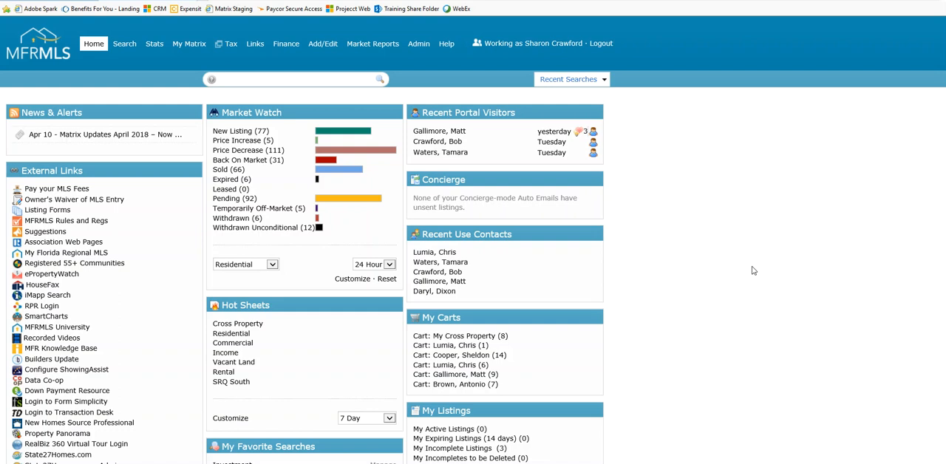
Open the residential Market Watch customization, review its Manatee and Sarasota county criteria, and save it
click(275, 114)
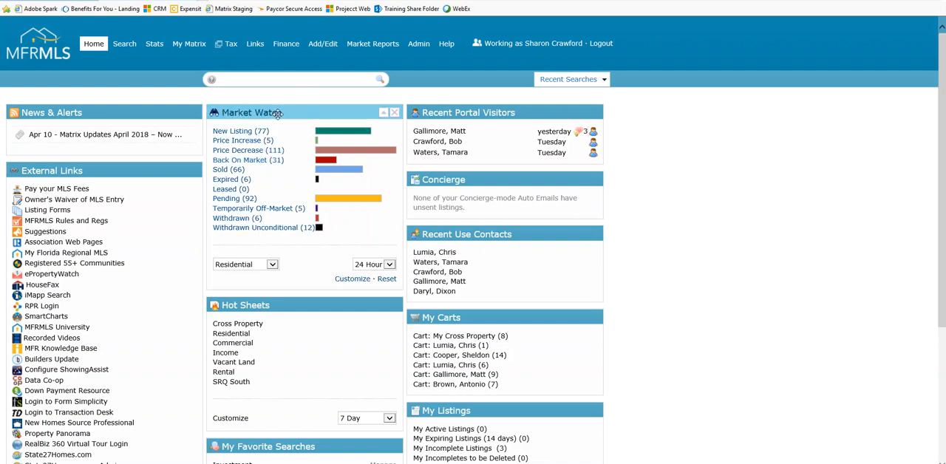
click(350, 281)
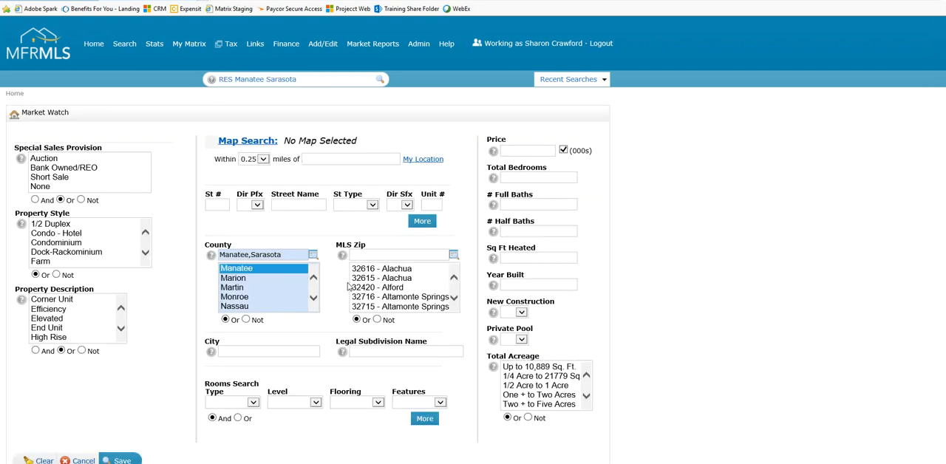
click(265, 278)
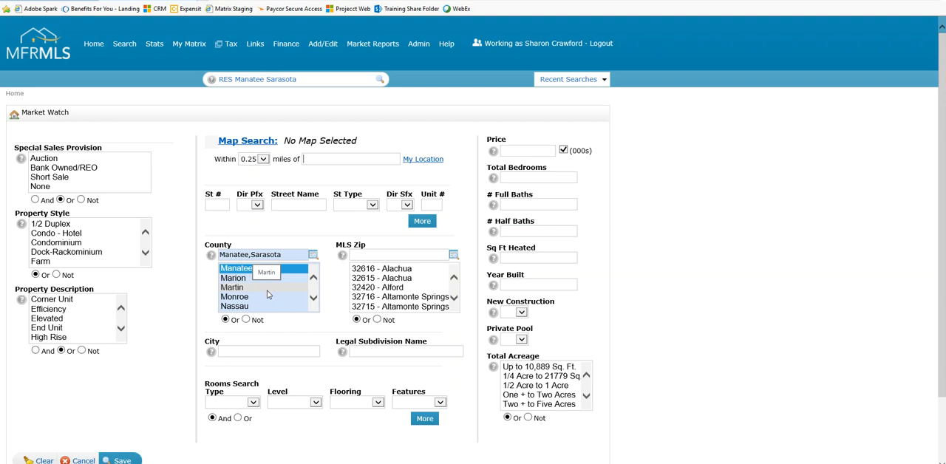
key(ctrl)
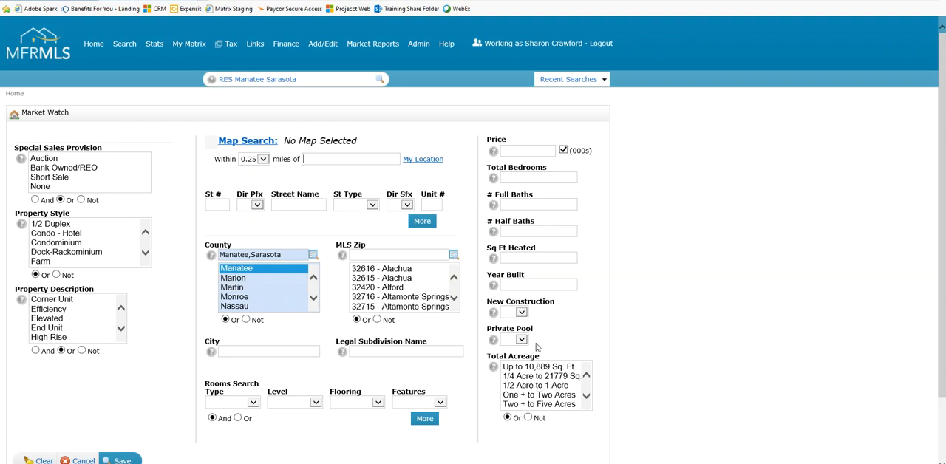
scroll(295, 365, down, 1)
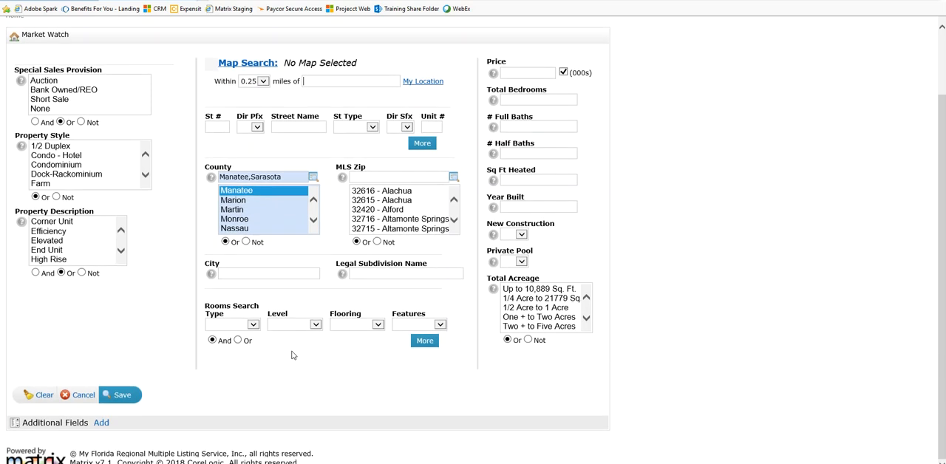
key(ctrl)
click(123, 395)
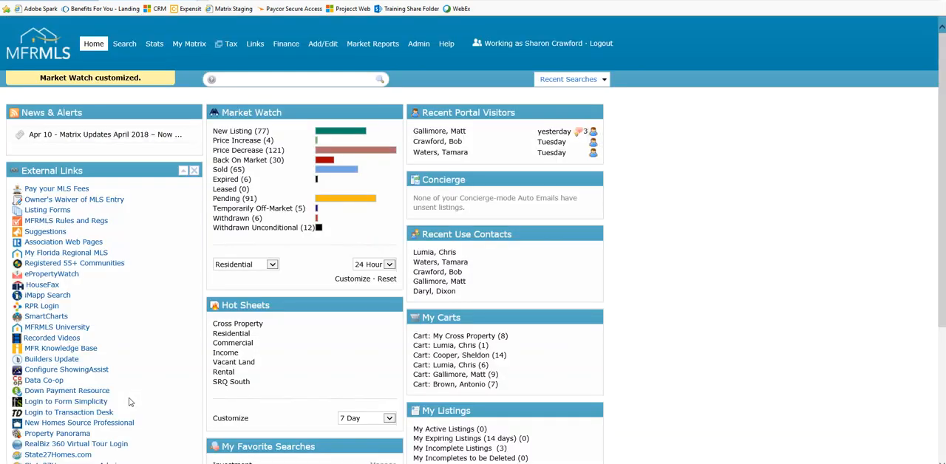
Open the criteria of the SRQ South hot sheet from the hot sheet customization
click(286, 310)
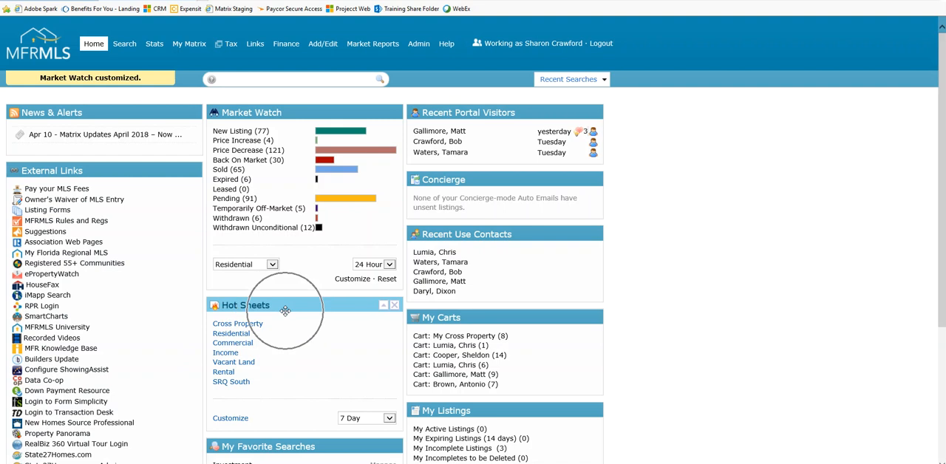
scroll(735, 321, down, 1)
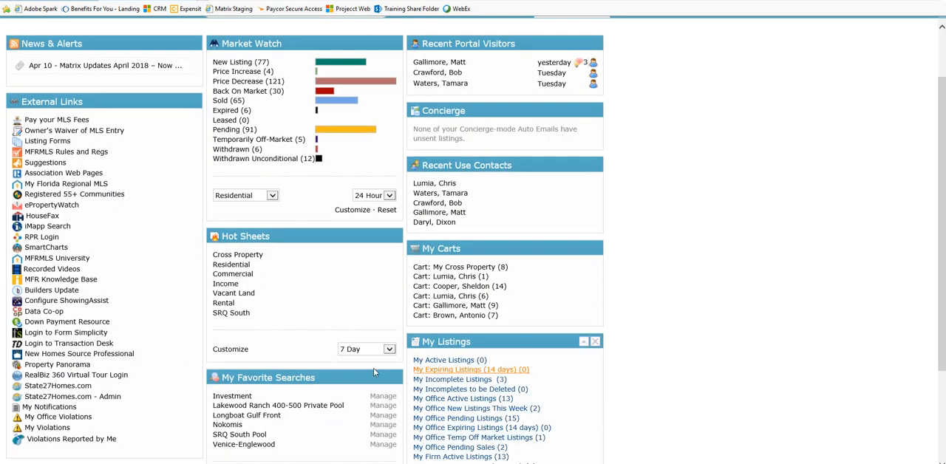
click(229, 352)
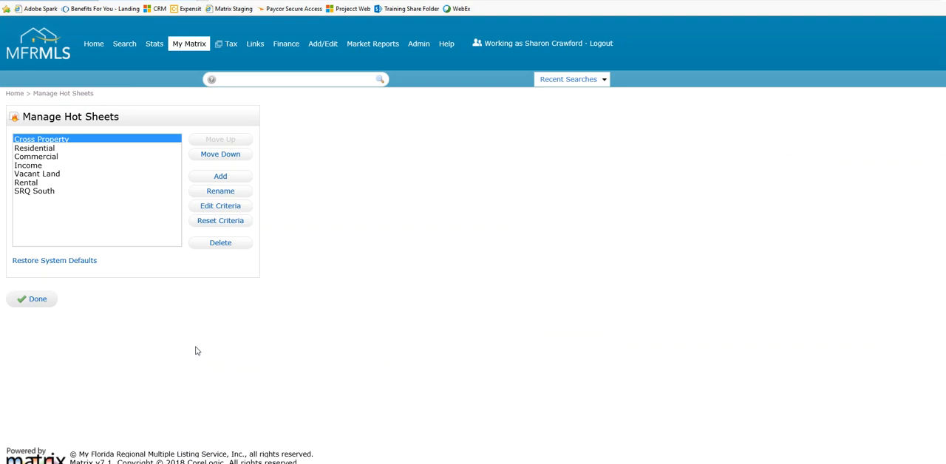
click(37, 191)
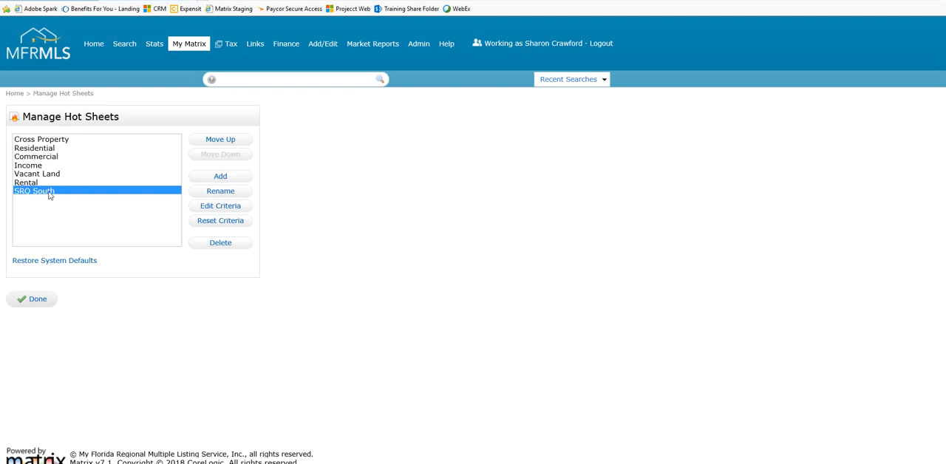
click(231, 211)
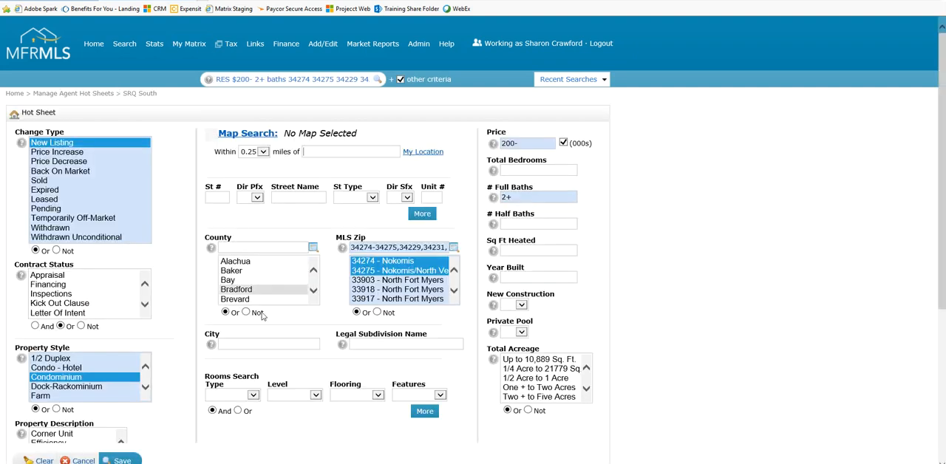
Review the SRQ South hot sheet's criteria from change types to additional fields, and return to the Matrix home page without saving
scroll(324, 437, down, 1)
scroll(322, 428, down, 1)
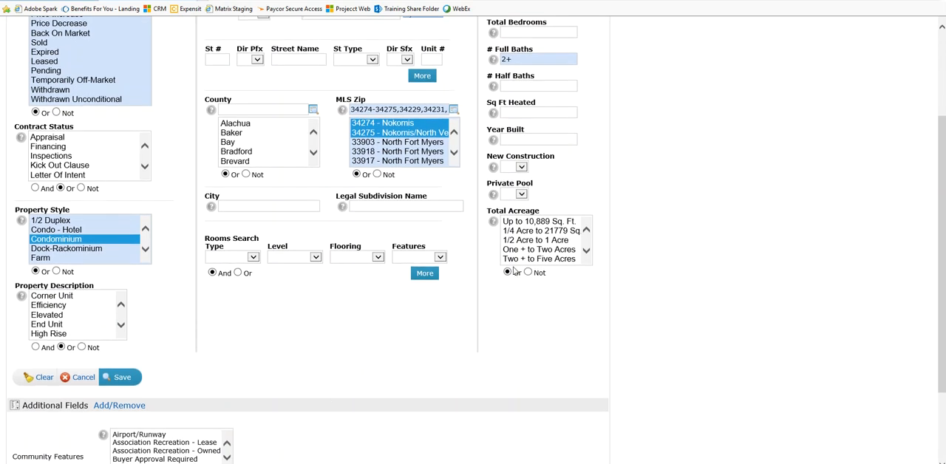
click(538, 200)
click(287, 279)
scroll(301, 291, down, 2)
scroll(301, 292, up, 1)
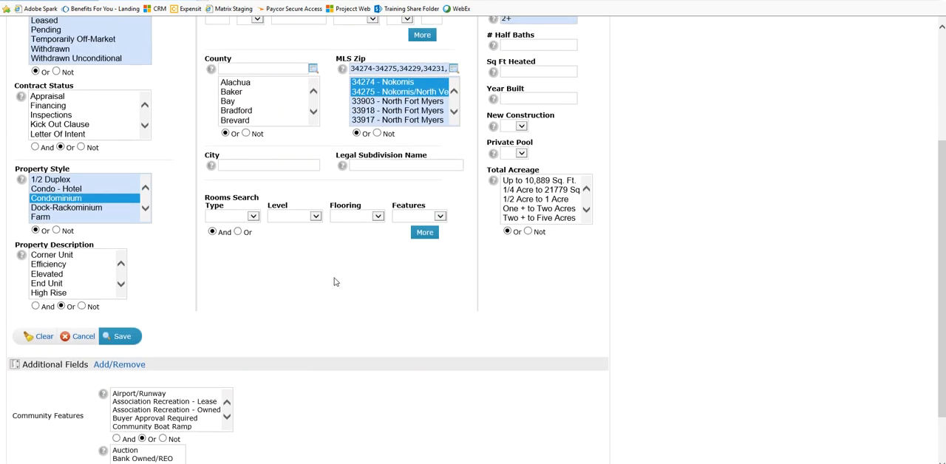
scroll(335, 284, up, 1)
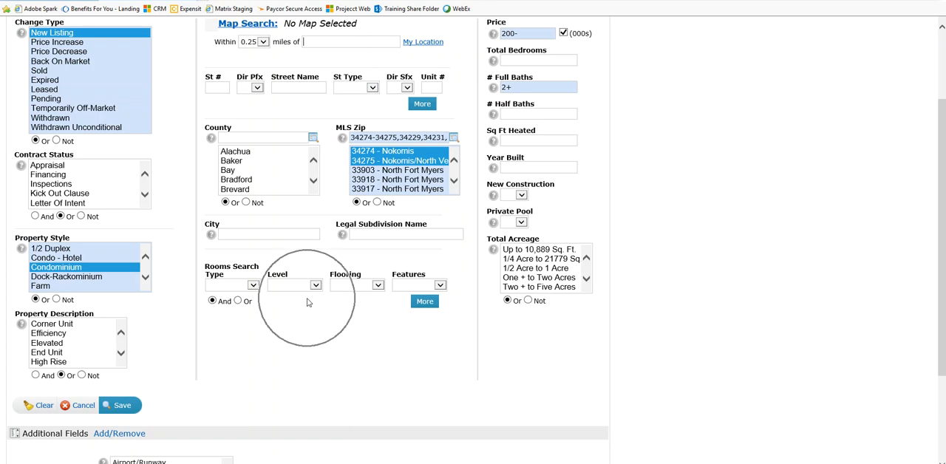
scroll(323, 320, up, 3)
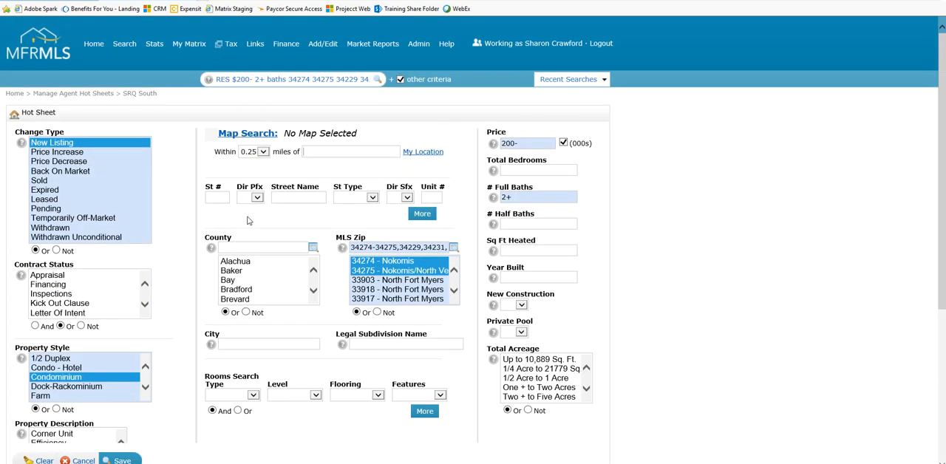
click(89, 45)
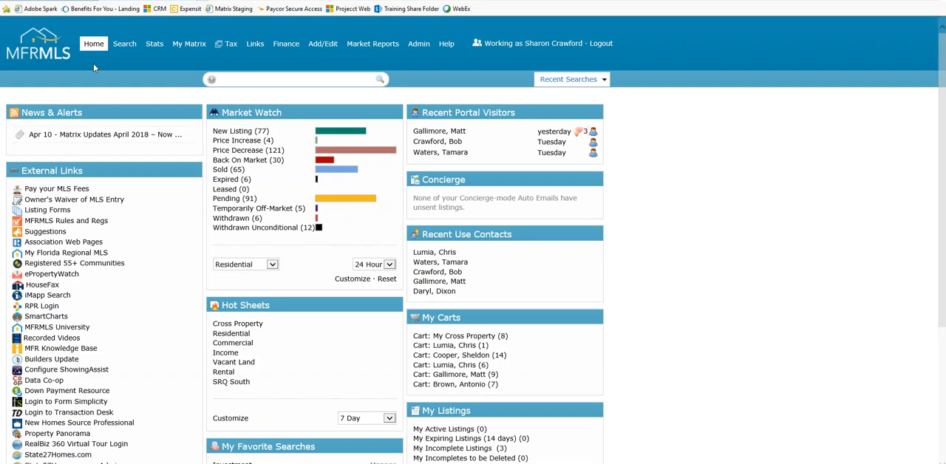
Look over the favorite searches on the home page and open the full list of saved searches
scroll(681, 406, down, 2)
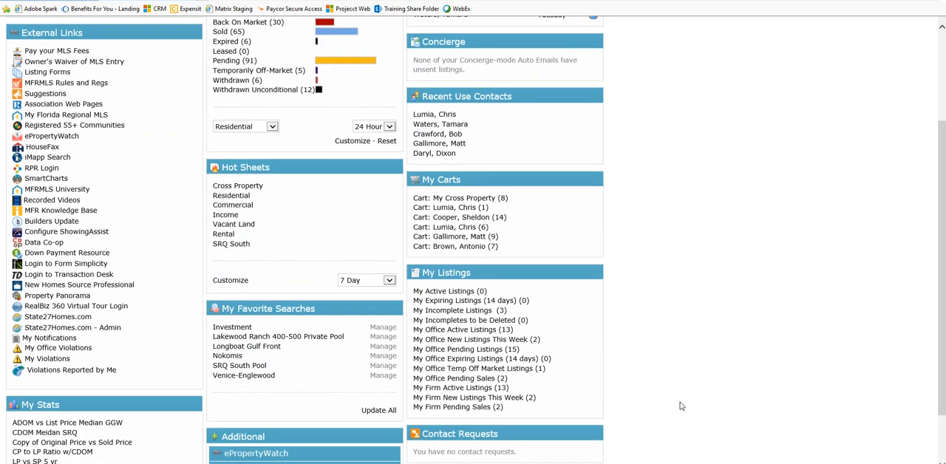
click(274, 312)
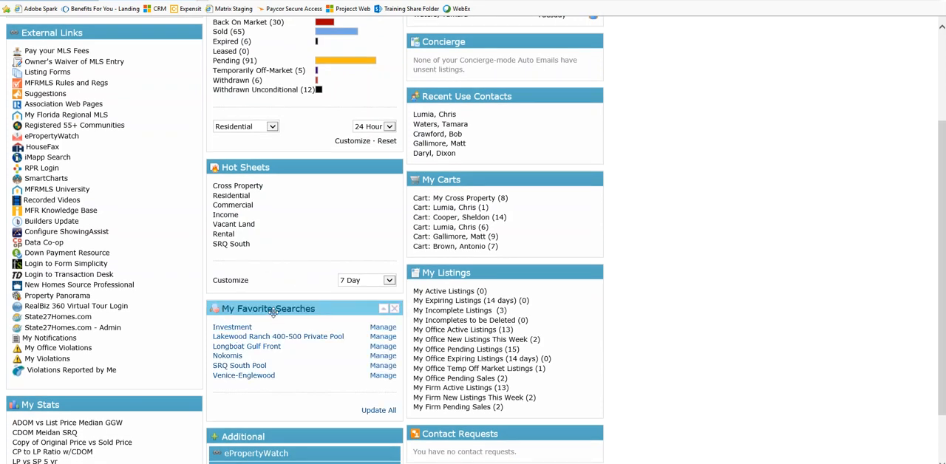
scroll(706, 325, up, 2)
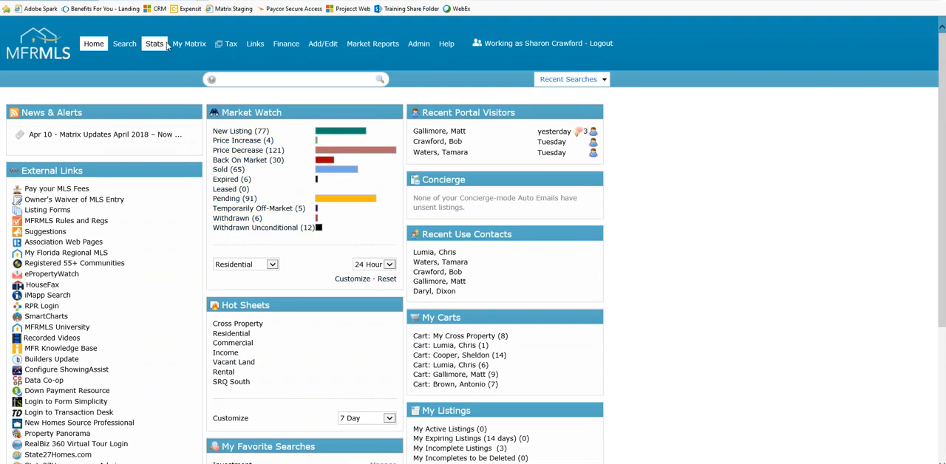
mouse_move(182, 47)
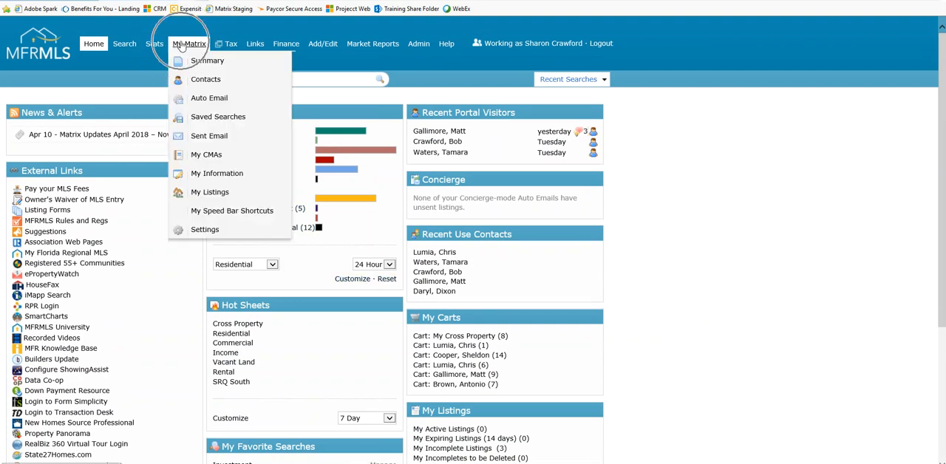
click(213, 123)
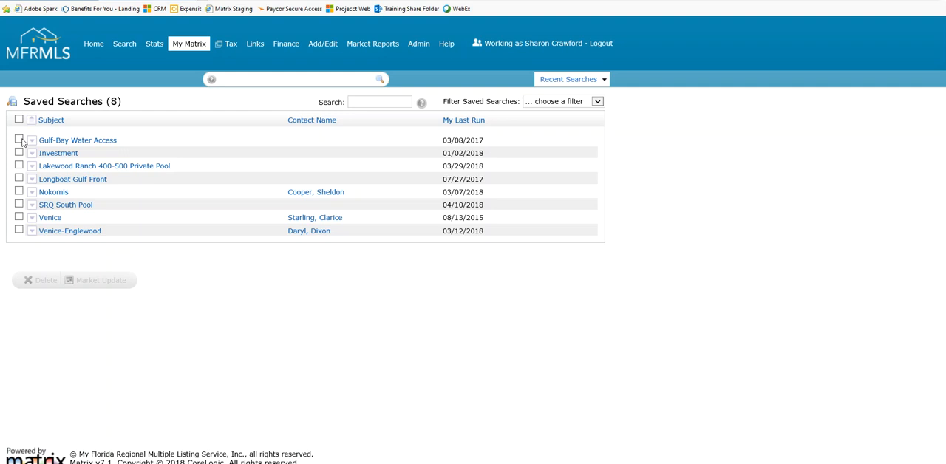
Open the criteria of the Gulf-Bay Water Access saved search and review its fields
click(30, 143)
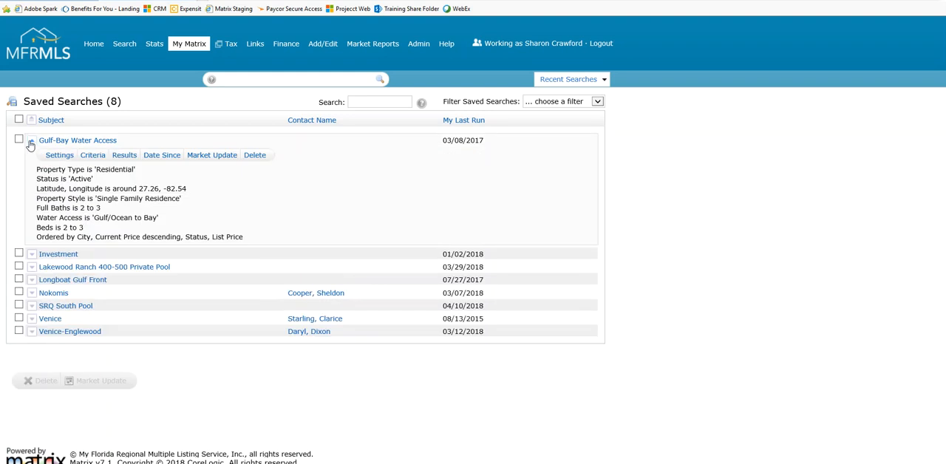
click(94, 157)
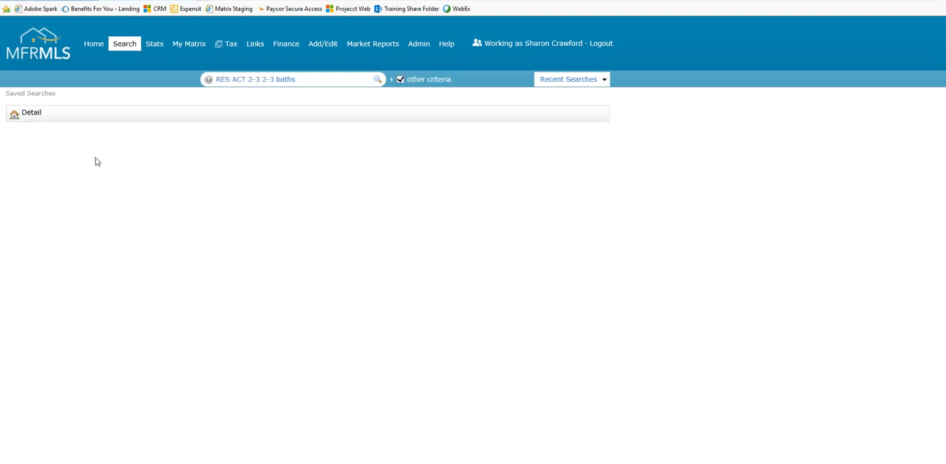
scroll(624, 383, down, 2)
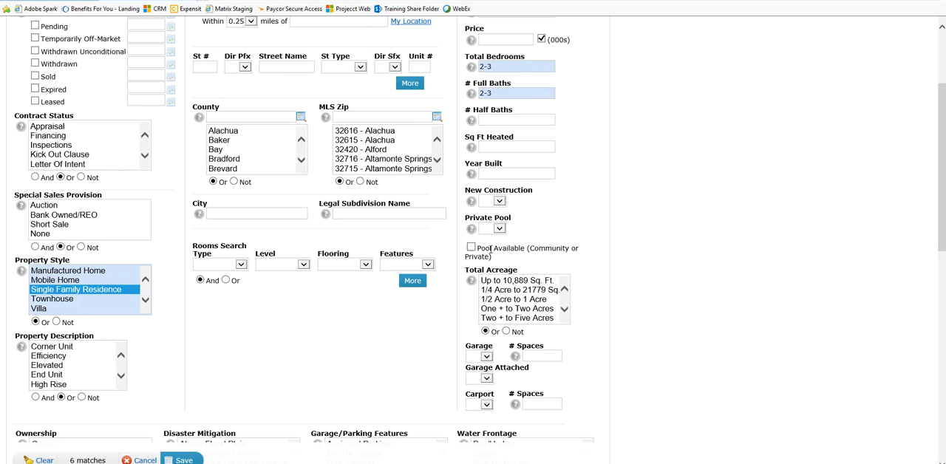
key(ctrl)
key(ctrl)
scroll(637, 333, up, 3)
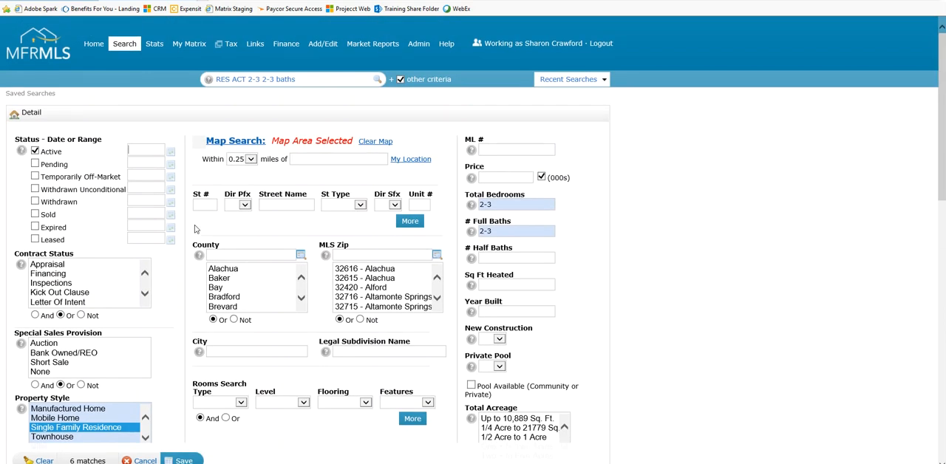
Return to the saved searches list, expand the Gulf-Bay Water Access entry to view its details, and collapse it again
mouse_move(178, 48)
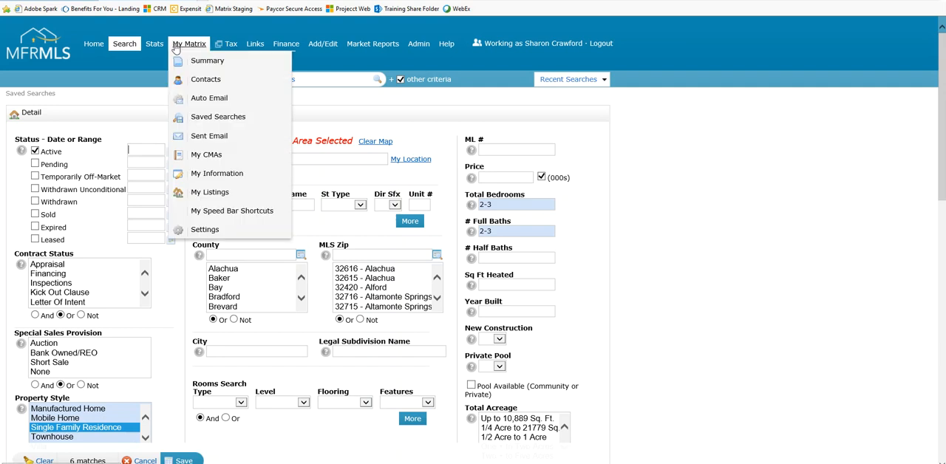
click(208, 120)
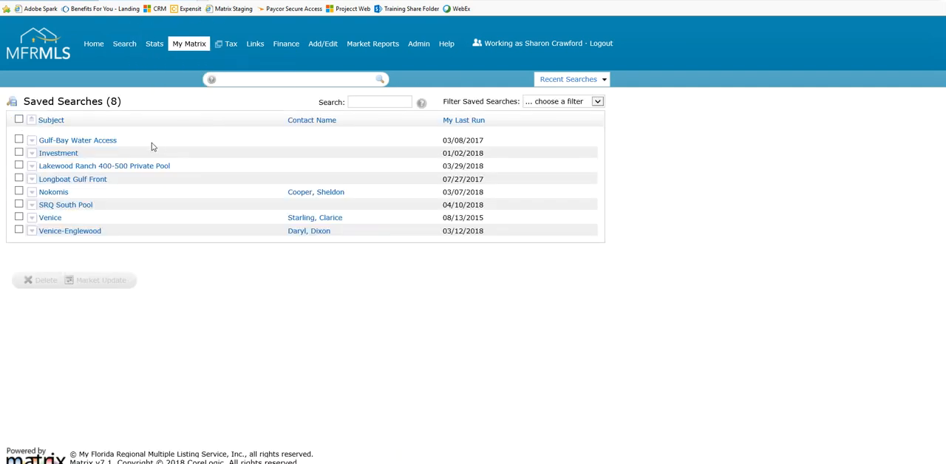
click(31, 142)
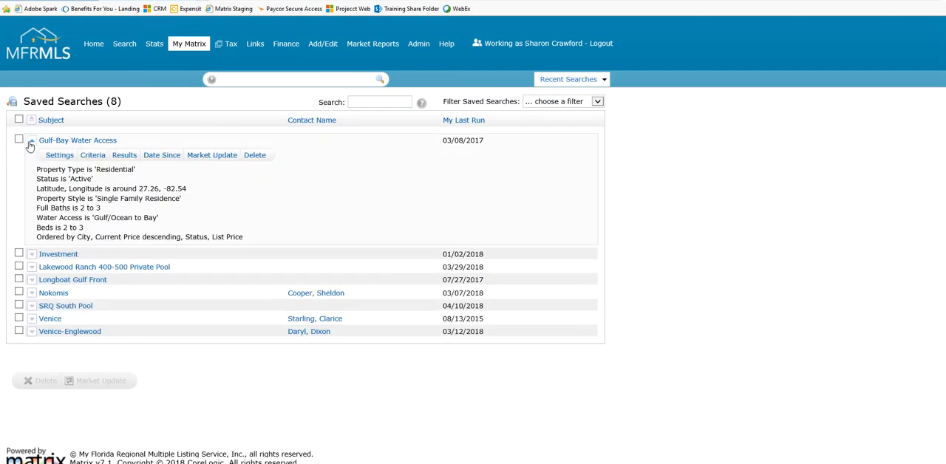
click(93, 158)
click(32, 142)
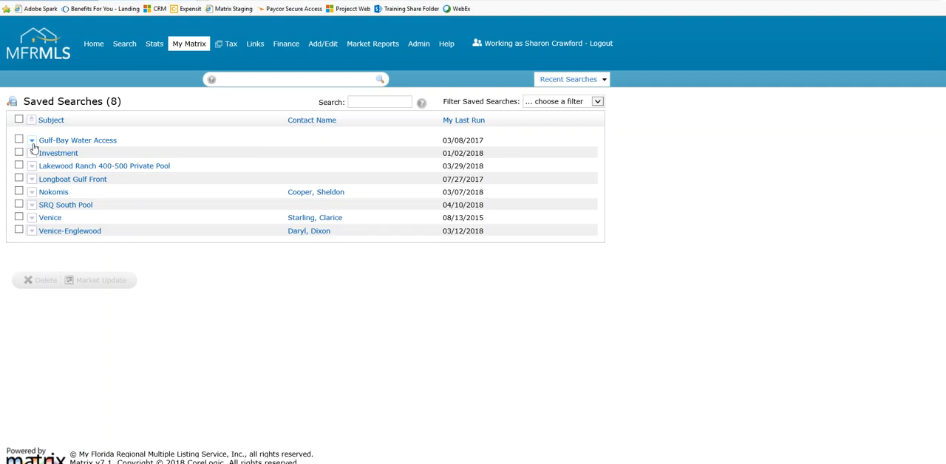
Go to the auto emails list and open the criteria of the Test I auto email
mouse_move(182, 51)
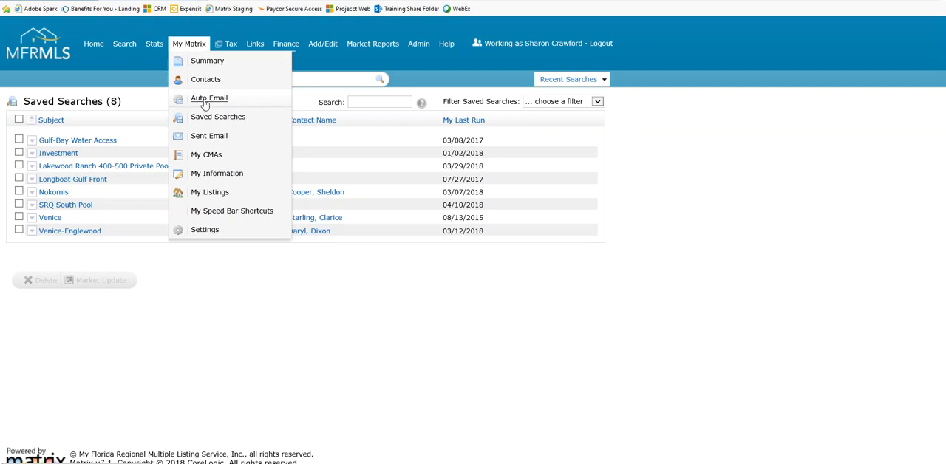
key(ctrl)
click(204, 99)
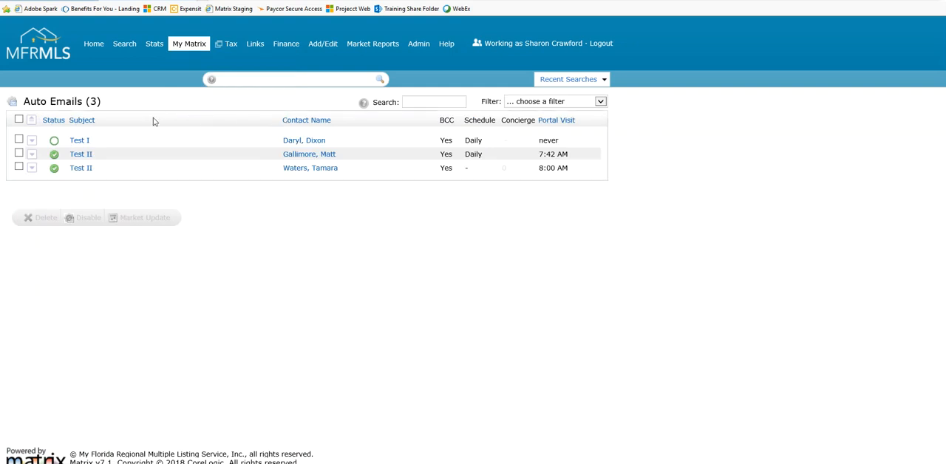
key(ctrl)
click(32, 144)
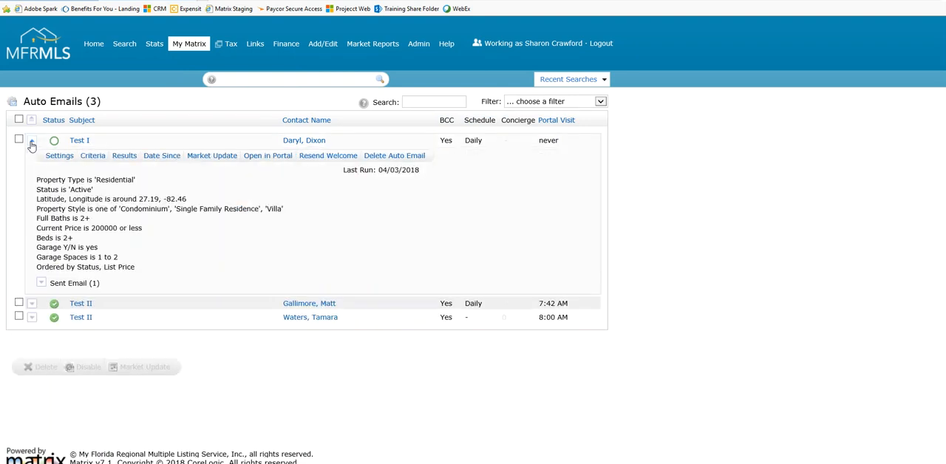
key(ctrl)
click(93, 157)
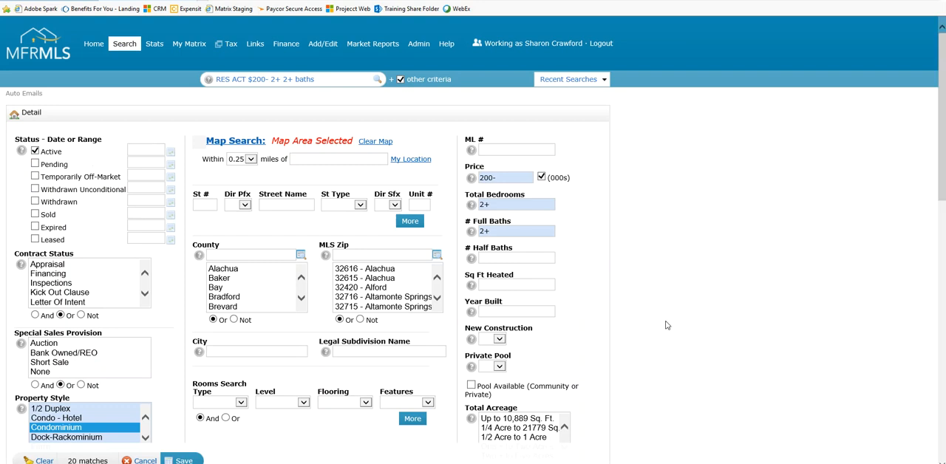
Review the Test I auto email's search criteria down to the garage fields, and return to the home page without saving
scroll(661, 318, down, 1)
scroll(661, 318, down, 1)
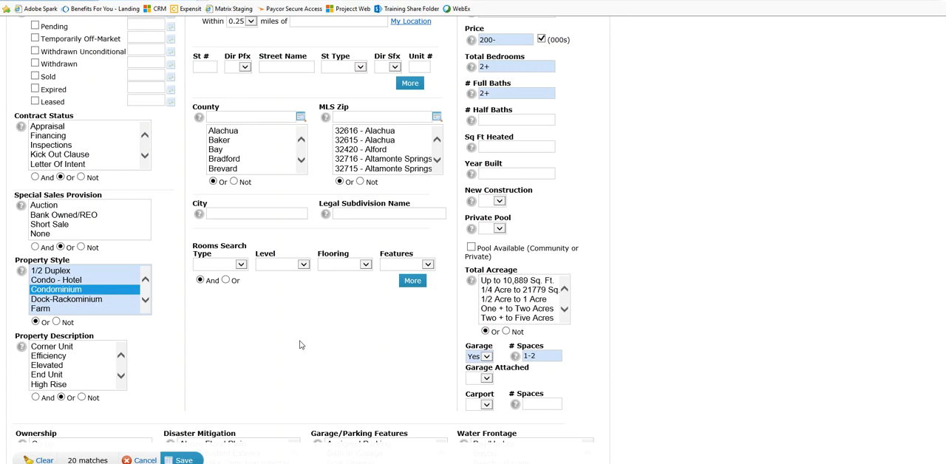
scroll(298, 344, up, 2)
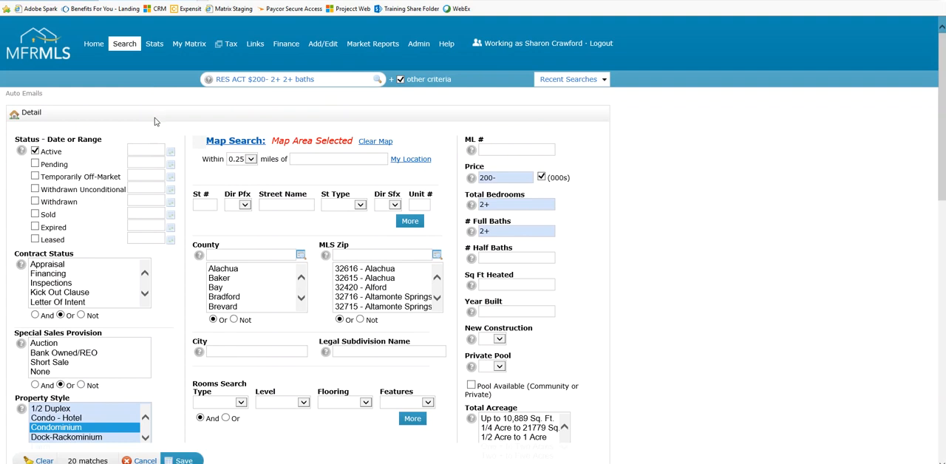
click(92, 46)
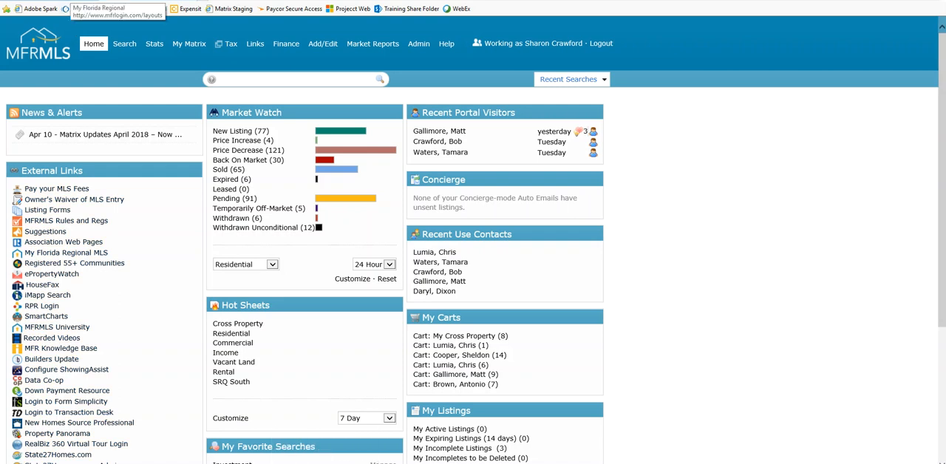
Switch to the My Florida Regional MLS dashboard and open the MFRMLS.com website from its resources and news links
click(71, 1)
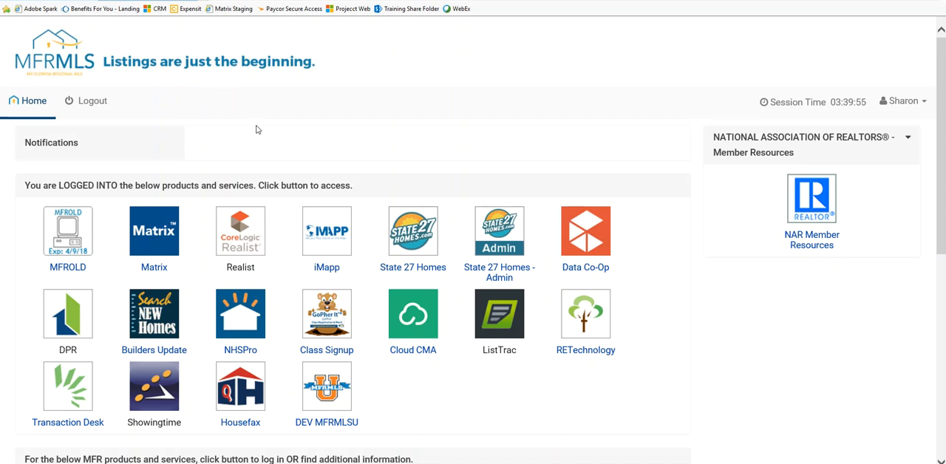
scroll(260, 137, down, 4)
scroll(325, 315, down, 2)
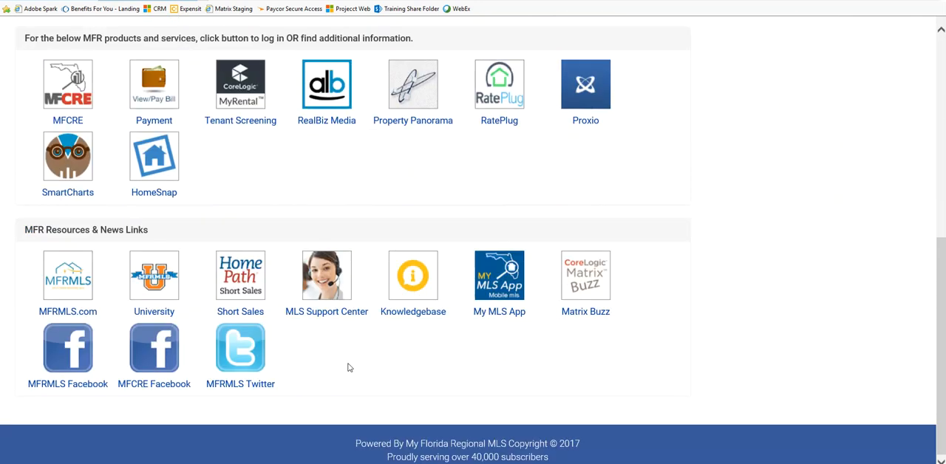
click(65, 285)
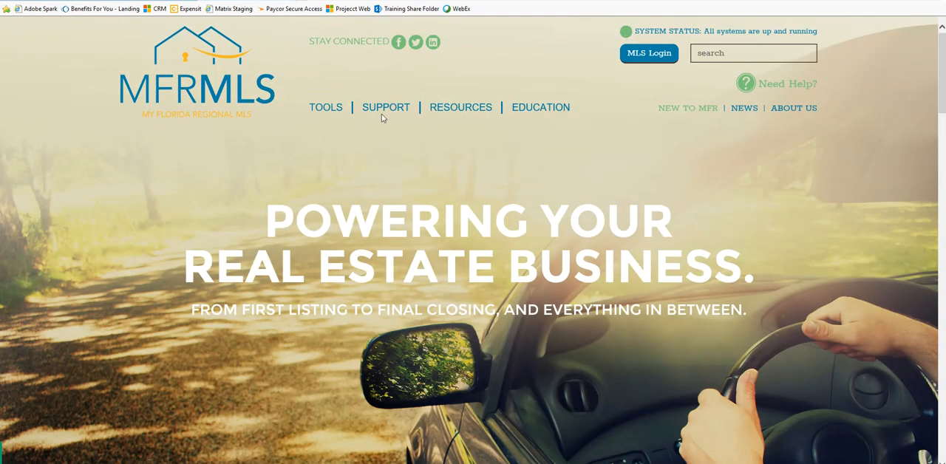
Open the Matrix Updates page in the Support section of the MFRMLS website
mouse_move(381, 111)
click(378, 130)
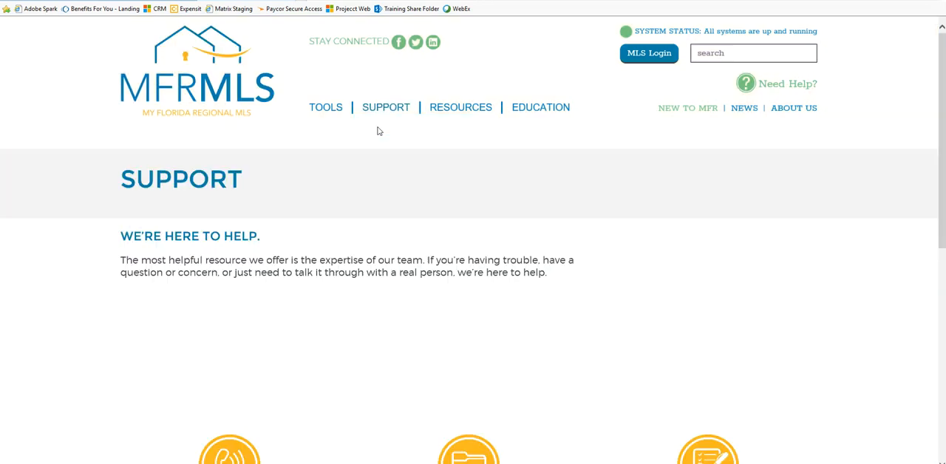
mouse_move(383, 109)
click(384, 130)
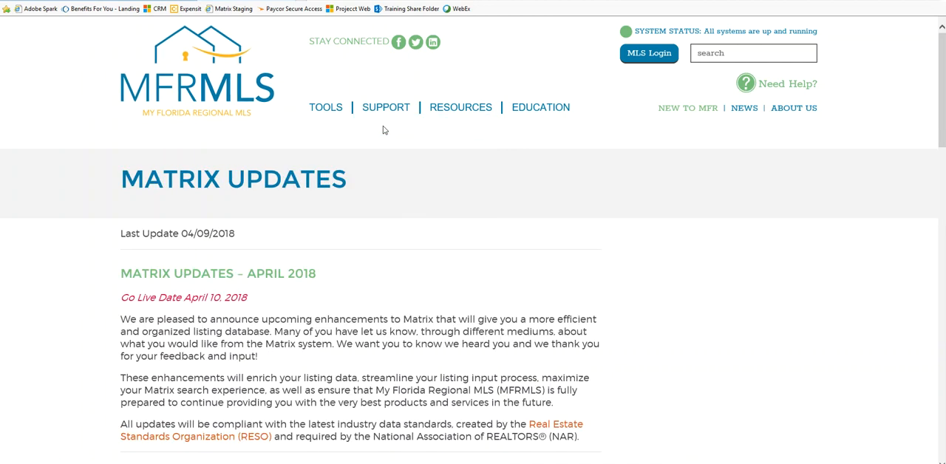
Open the Support page of the MFRMLS website and view the MLS Support Center's contact, live chat and remote support options
mouse_move(386, 110)
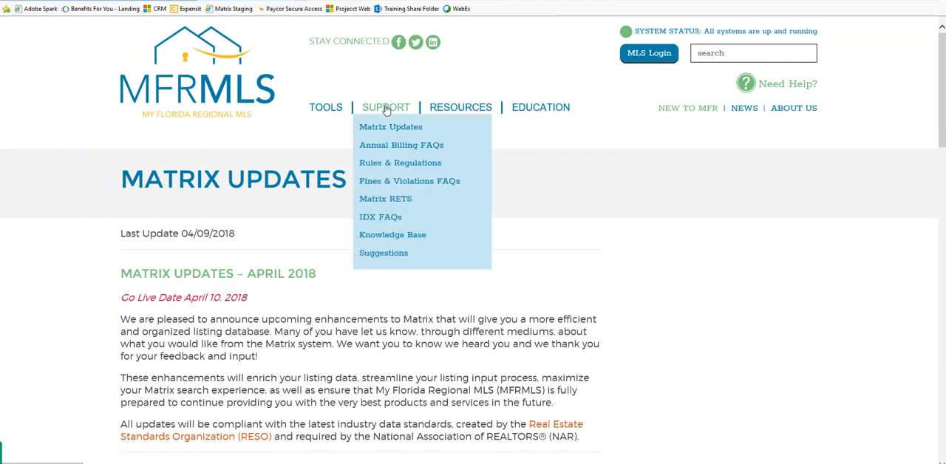
click(386, 109)
scroll(438, 310, down, 3)
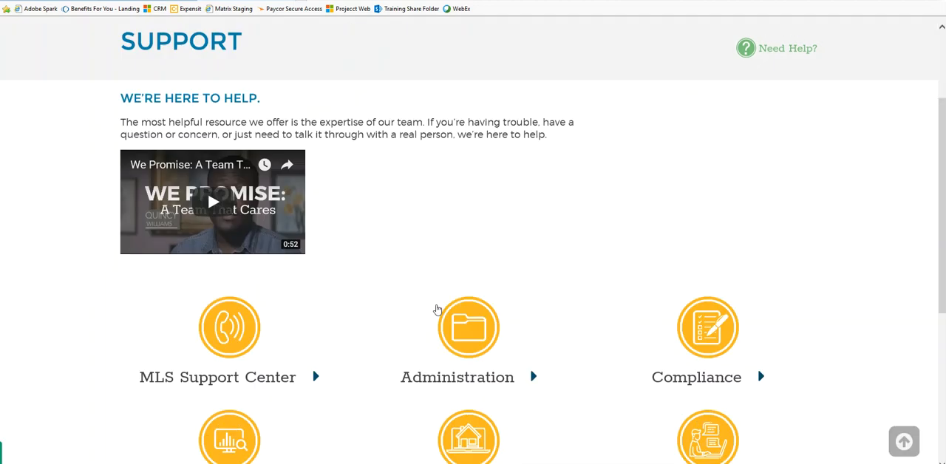
scroll(355, 264, down, 2)
mouse_move(232, 137)
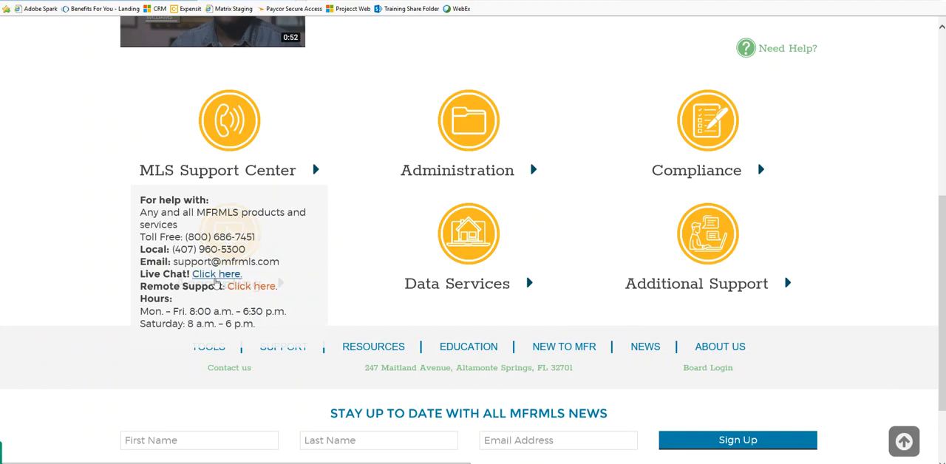
click(252, 292)
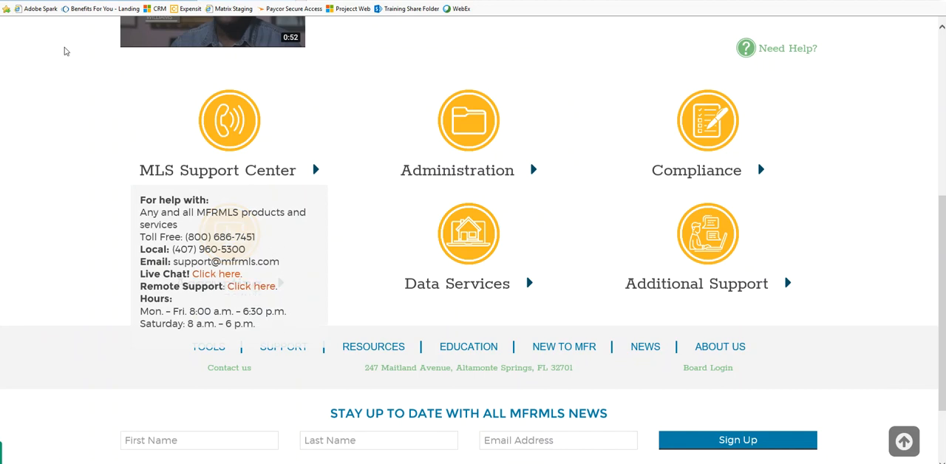
Return to the My Florida Regional MLS dashboard and open the University site from its resources and news links
click(45, 1)
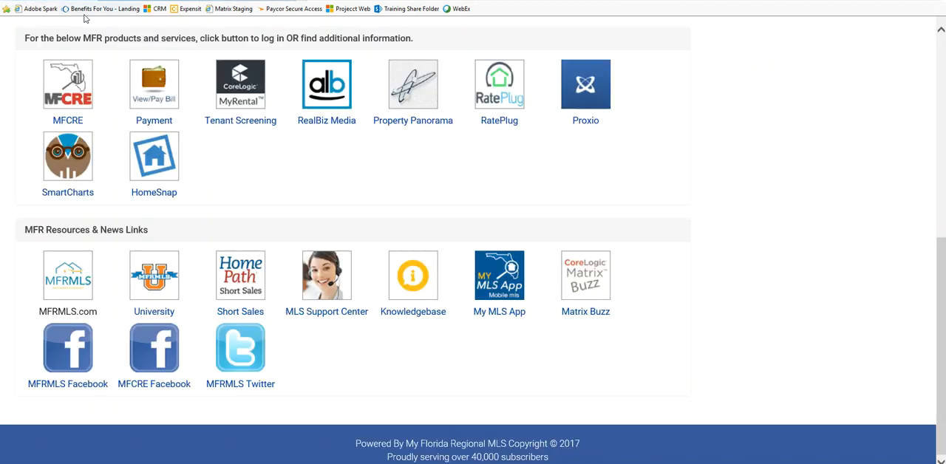
click(333, 182)
click(160, 301)
click(161, 301)
click(160, 298)
click(159, 297)
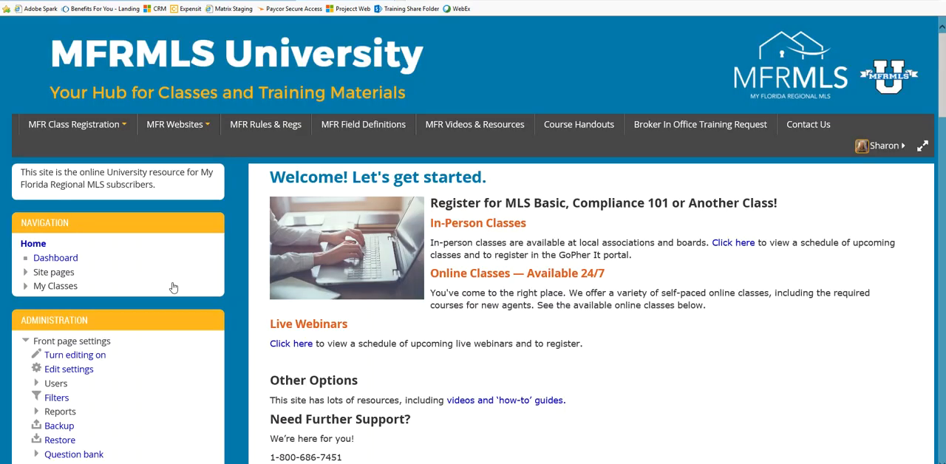
Open the Matrix Upgrade (April 2018) class under Product Updates and go to its review materials
scroll(651, 370, down, 5)
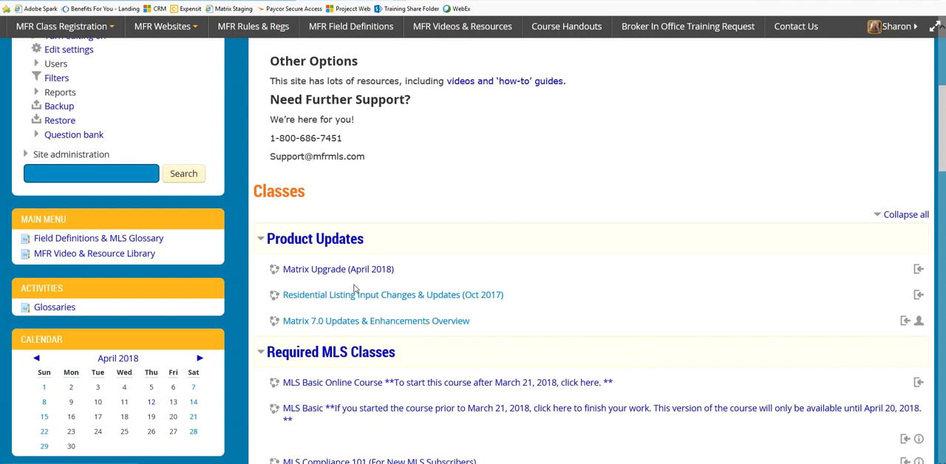
click(313, 272)
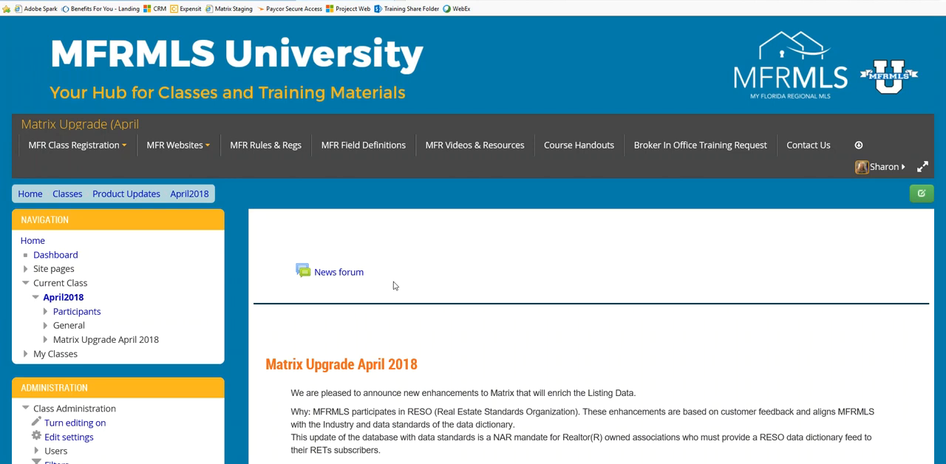
scroll(394, 285, down, 2)
scroll(394, 285, down, 5)
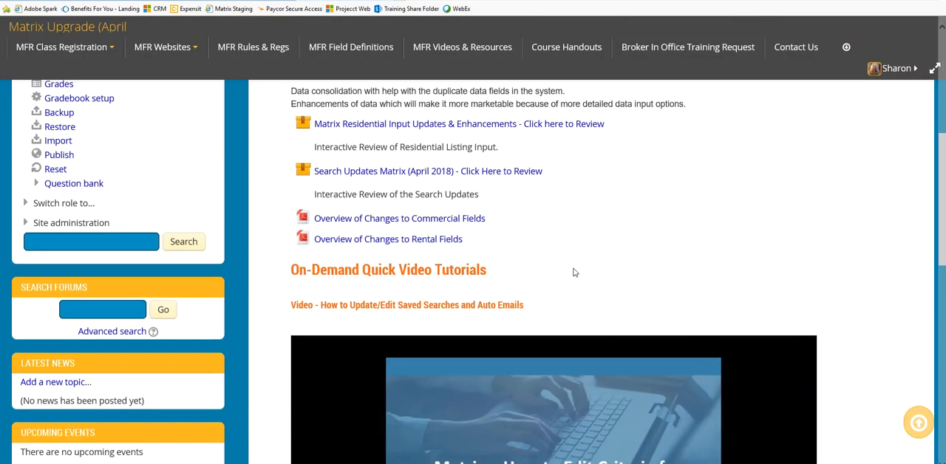
Examine the class's on-demand video tutorials, interactive reviews, and the overviews of changes to commercial and rental fields
scroll(576, 273, down, 2)
scroll(576, 273, down, 5)
scroll(549, 307, up, 2)
scroll(549, 307, up, 4)
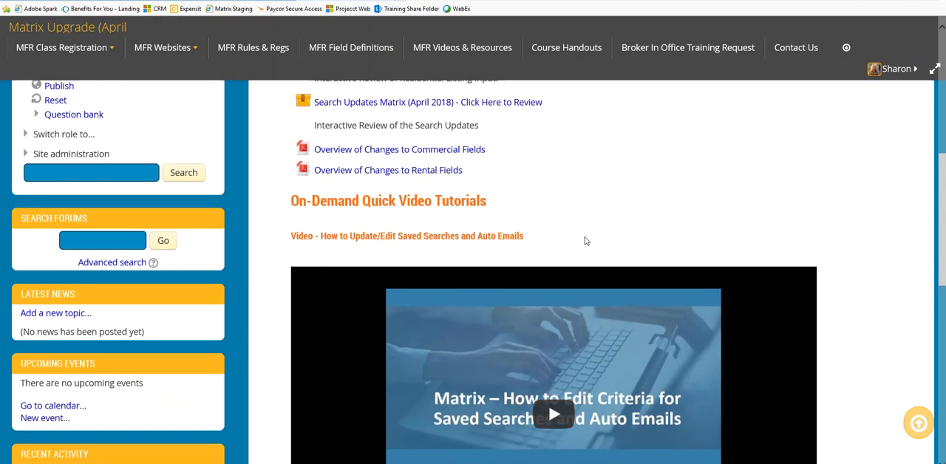
scroll(585, 242, up, 1)
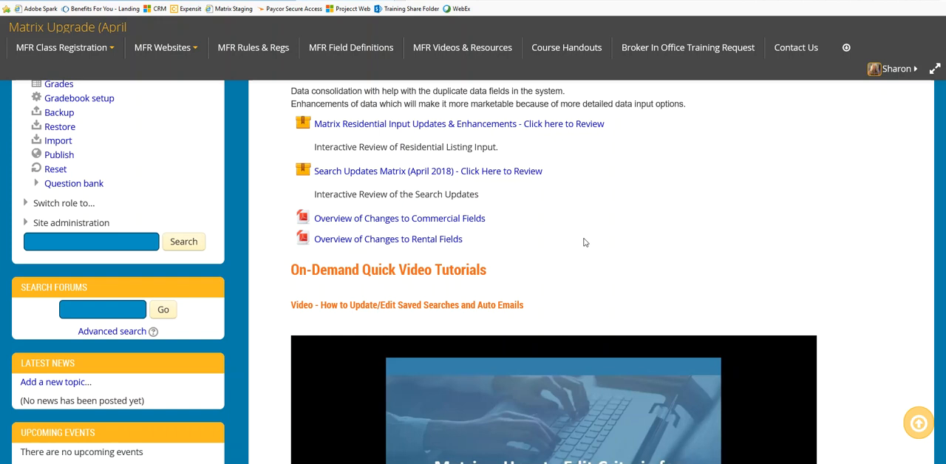
key(ctrl)
key(ctrl)
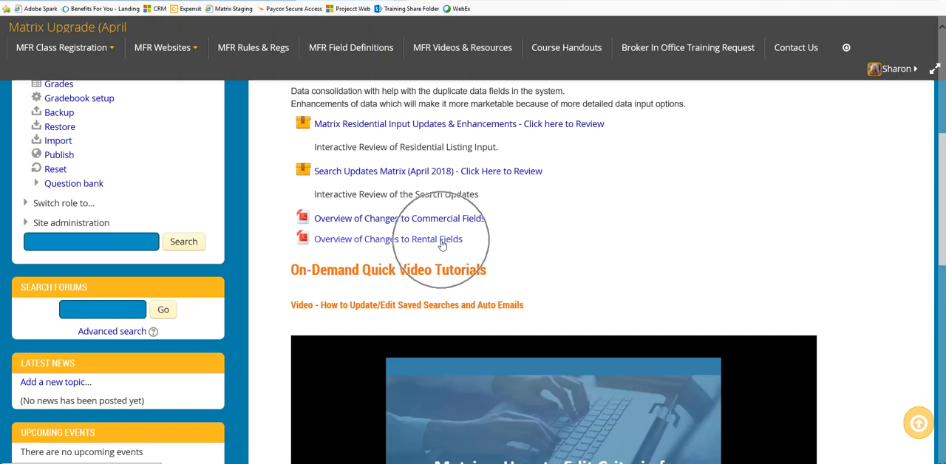
key(ctrl)
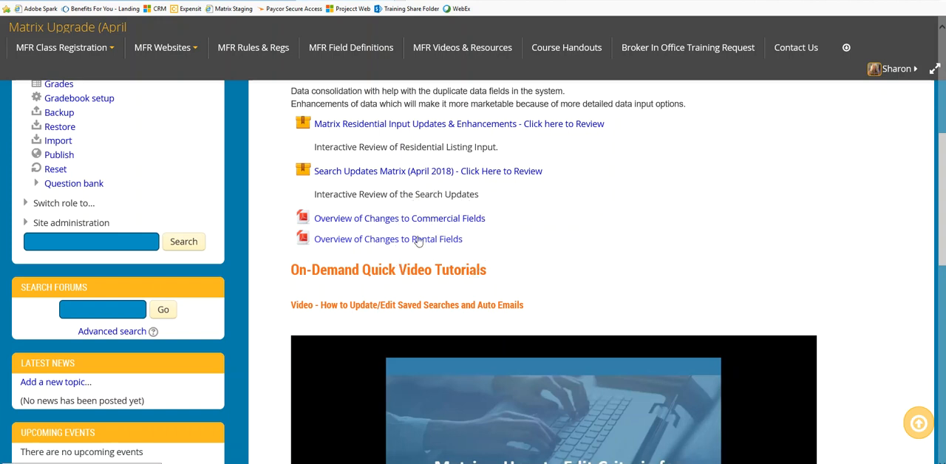
key(ctrl)
key(ctrl)
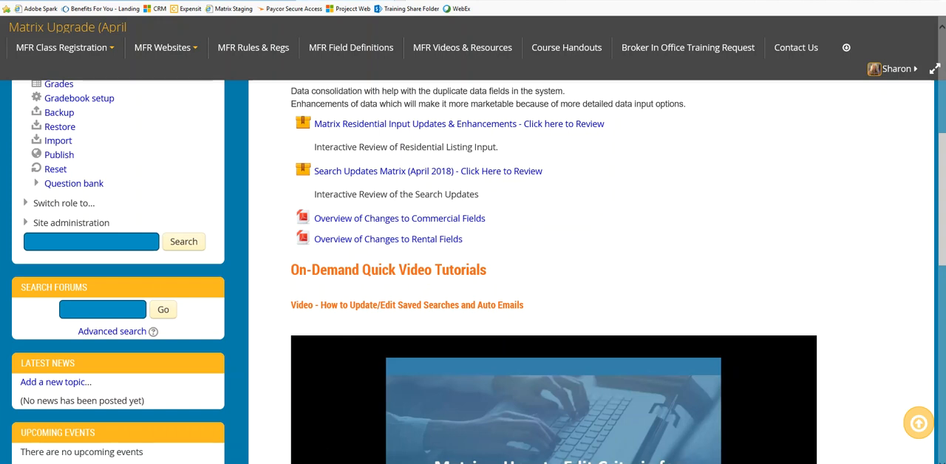
Switch to the PowerPoint presentation and display slide 17, Support Center
mouse_move(252, 463)
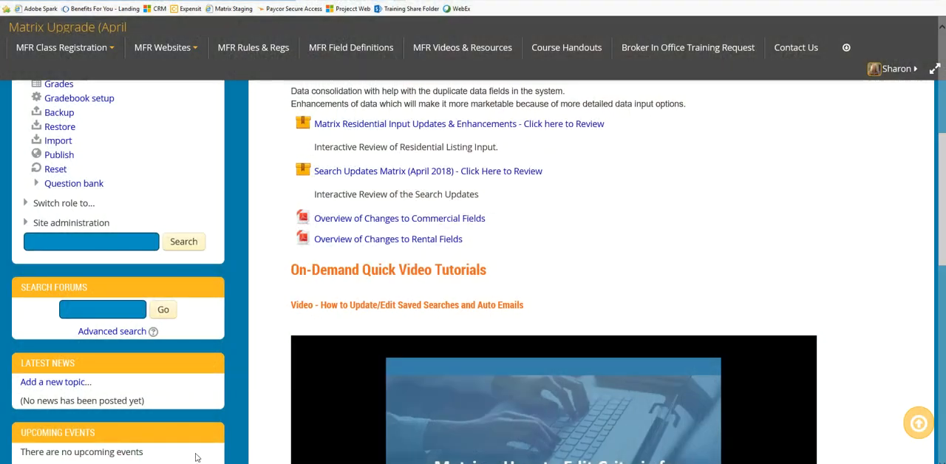
drag(0, 295, 577, 84)
click(757, 85)
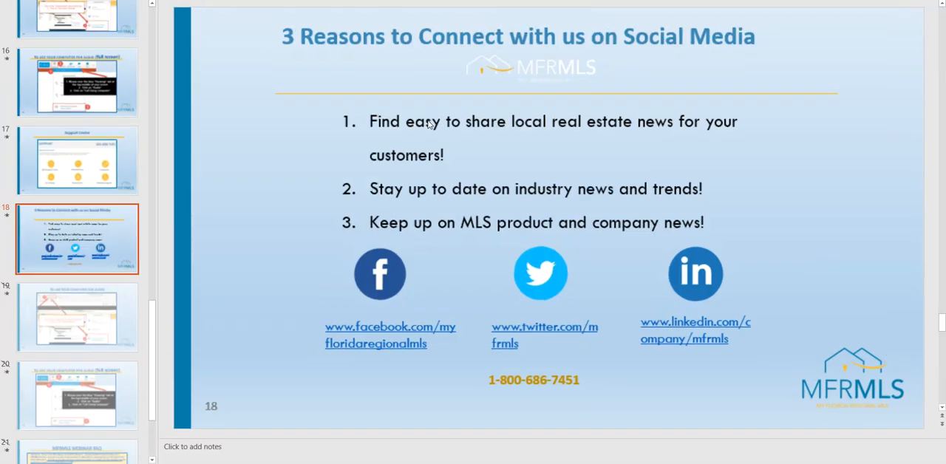
click(85, 133)
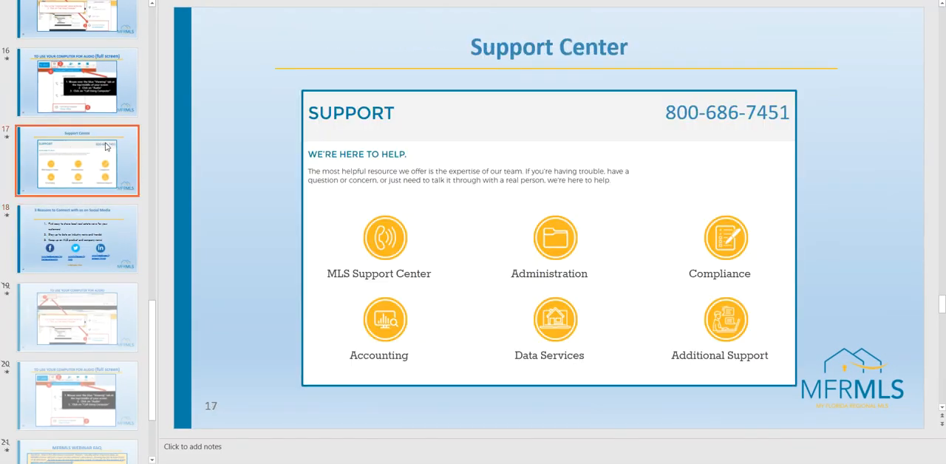